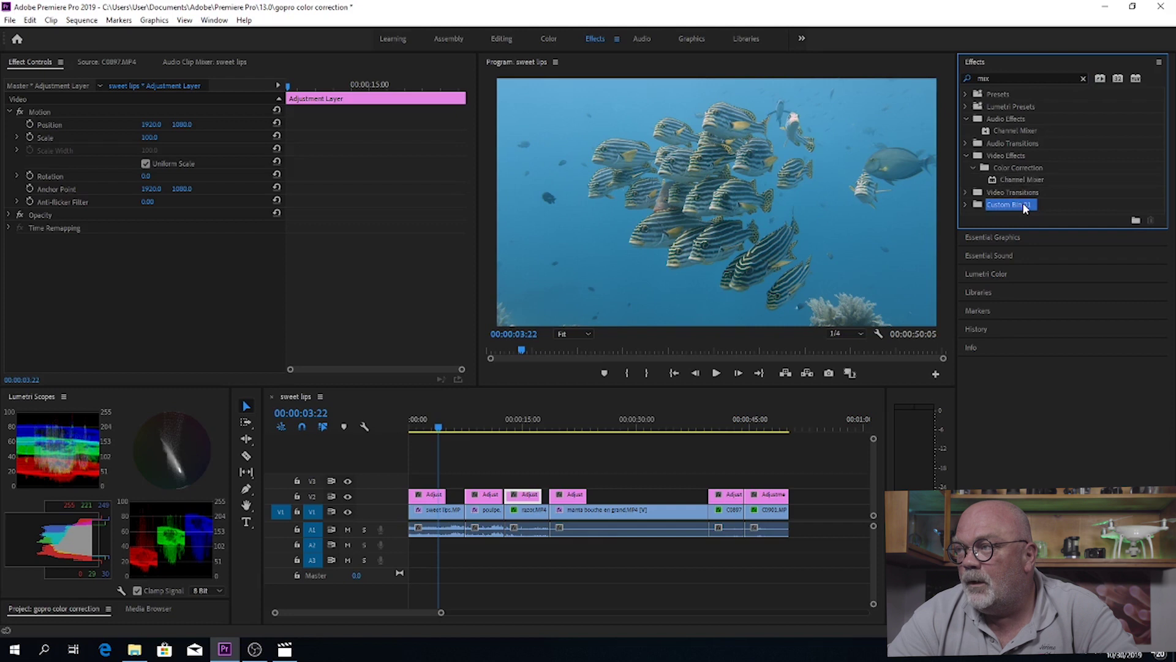
- Expand Custom Bin 01, clear the effects search, and select the adjustment layer above the sweet lips clip
click(966, 204)
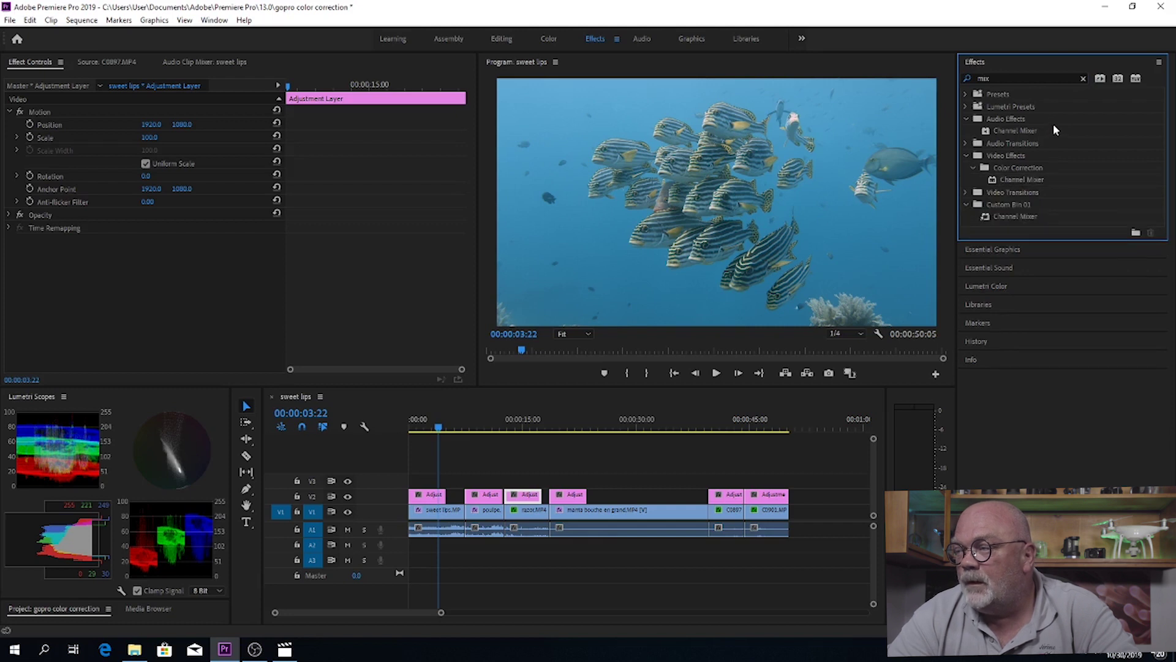
click(1083, 79)
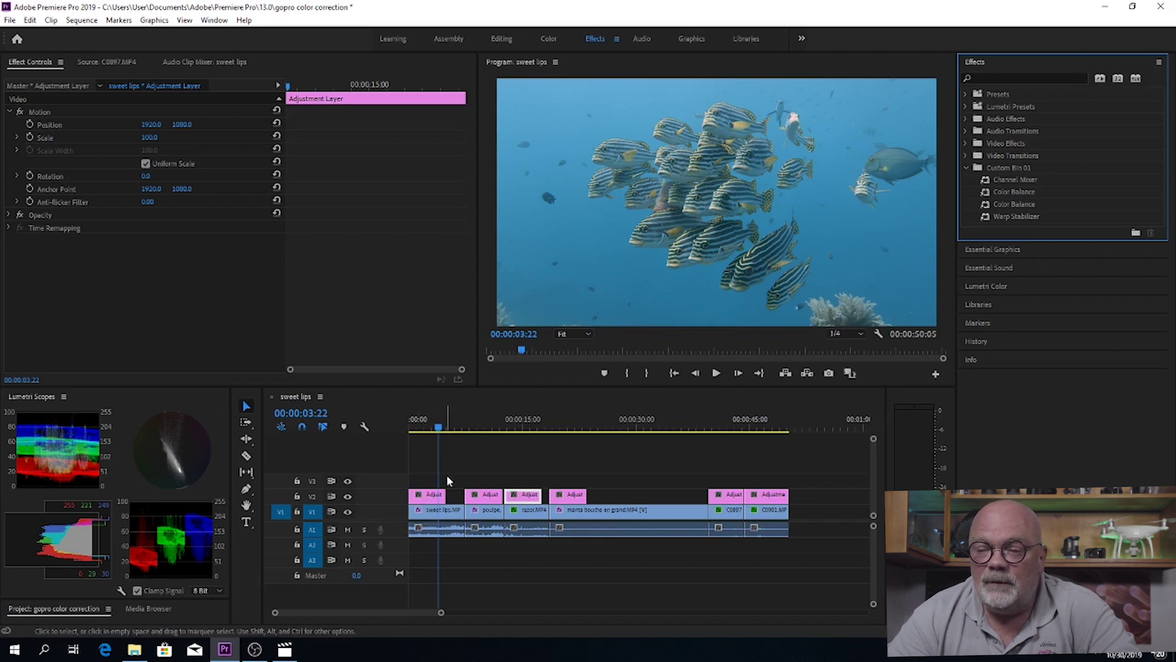
click(417, 495)
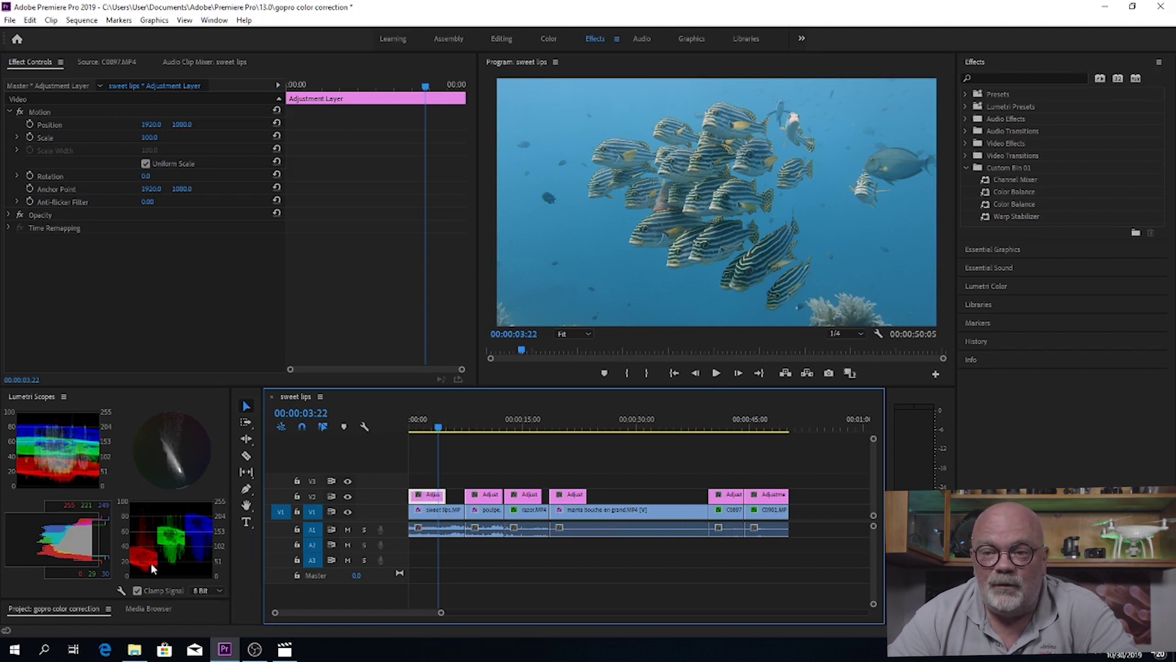
- Create a new 3840 × 2160 adjustment layer at 25.00 fps with square pixels in the project, using the Assembly workspace
click(442, 38)
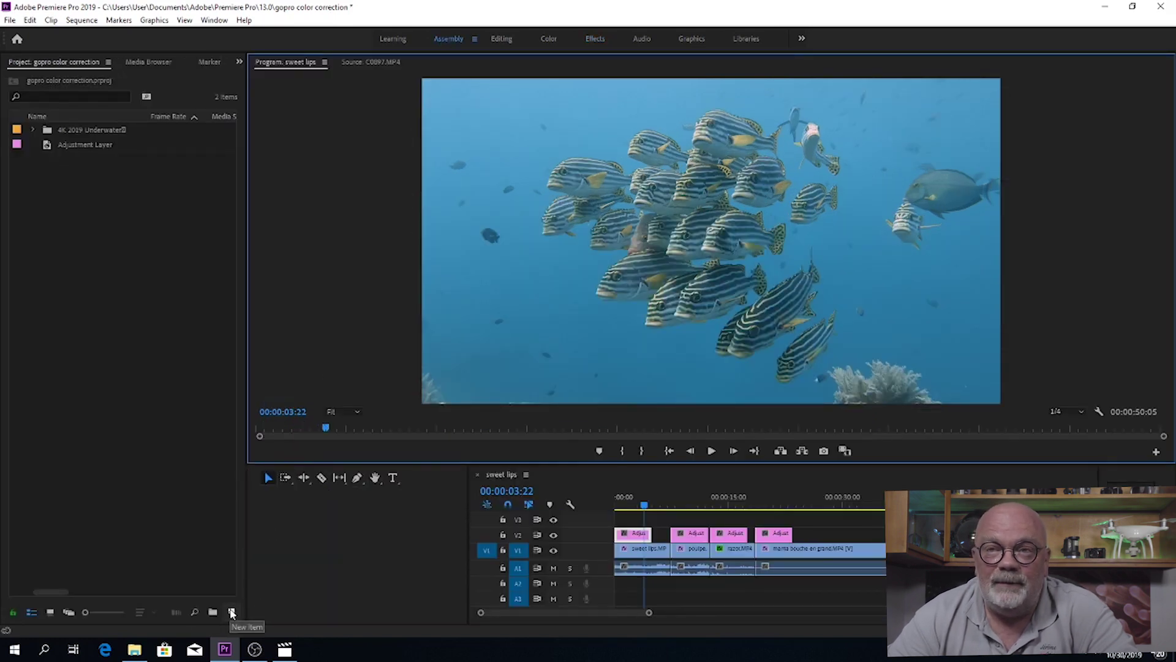
click(232, 613)
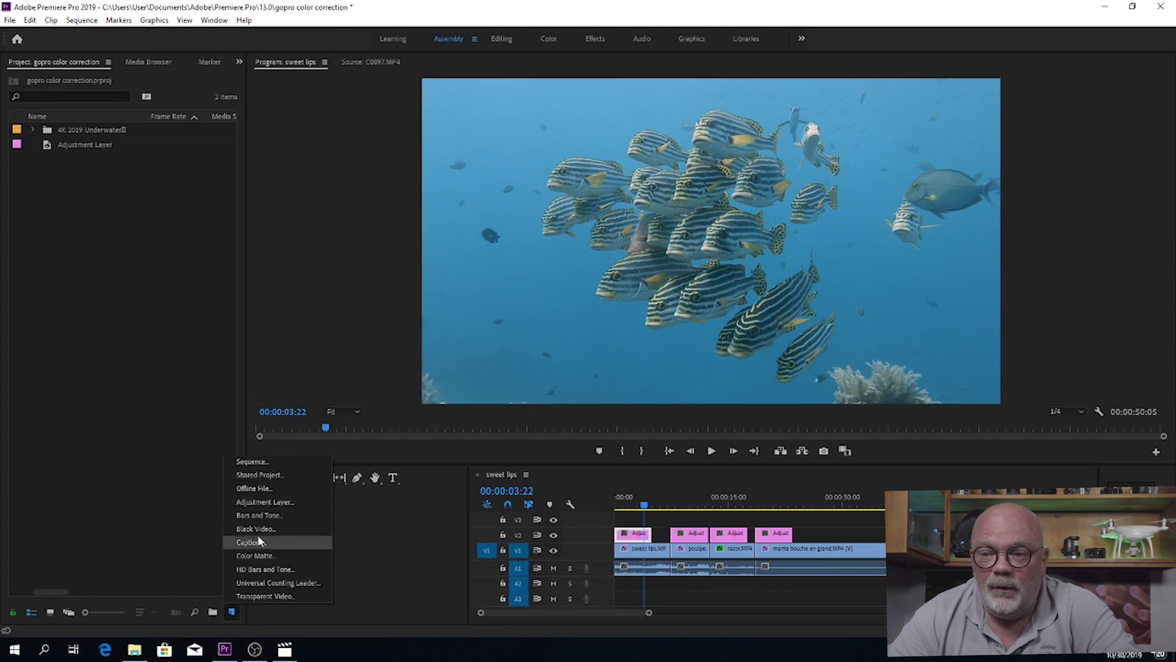
click(254, 500)
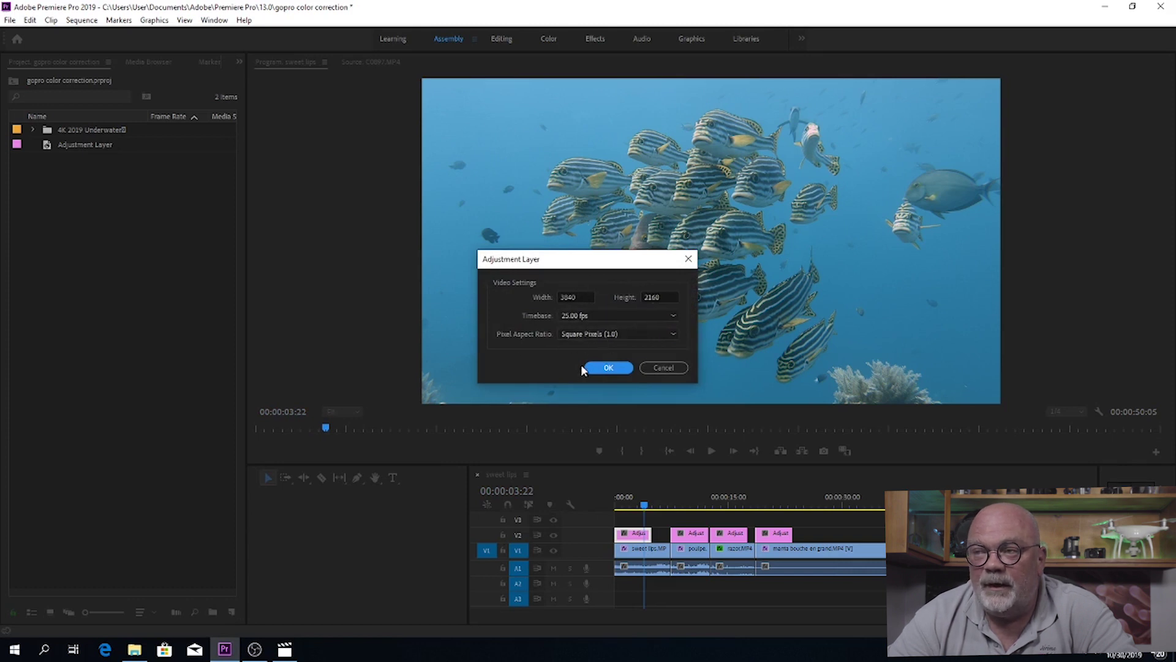
click(598, 369)
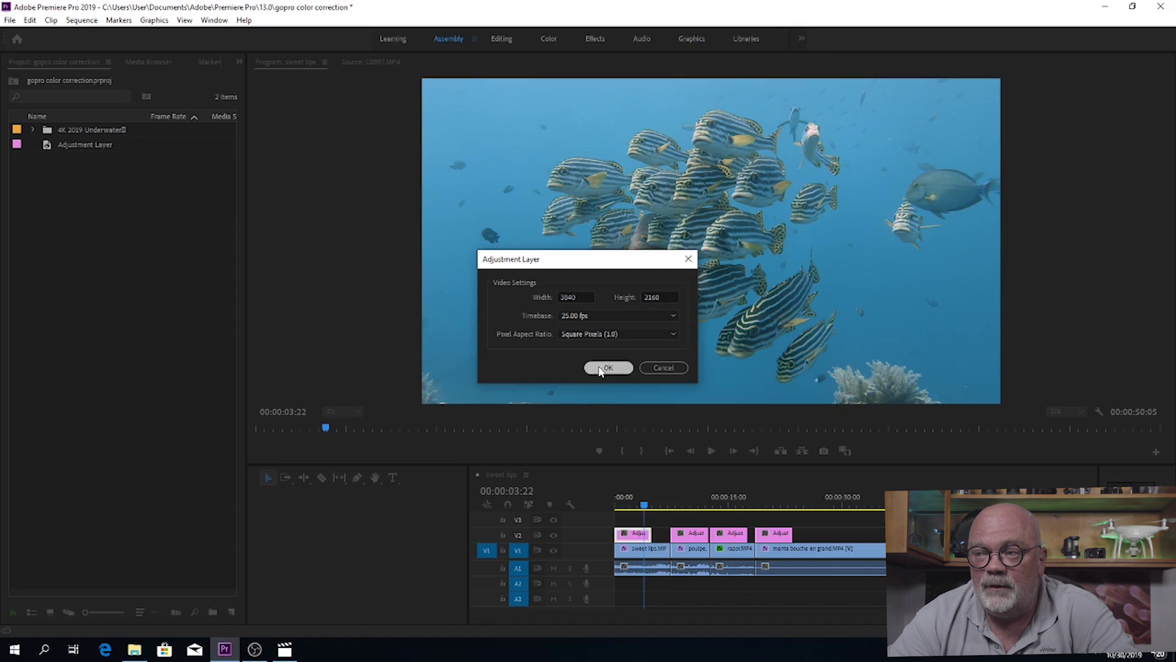
- Extend the first adjustment layer to the end of the sweet lips clip and move the playhead to 00:00:02:19
drag(68, 160, 517, 537)
click(518, 536)
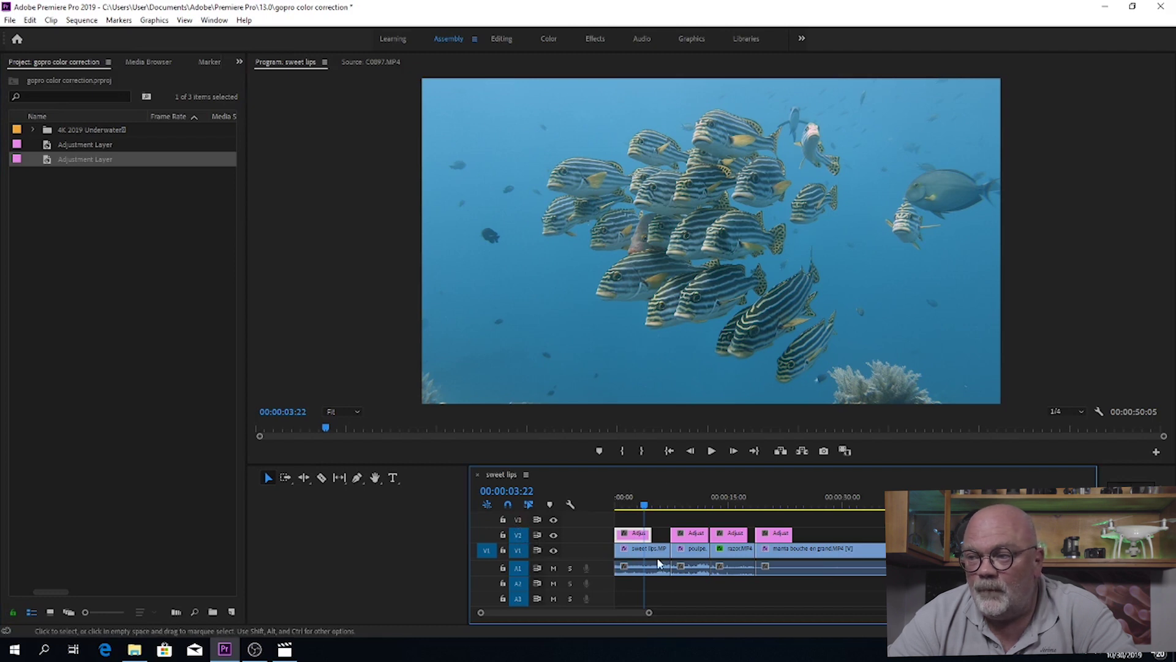
drag(654, 527, 667, 528)
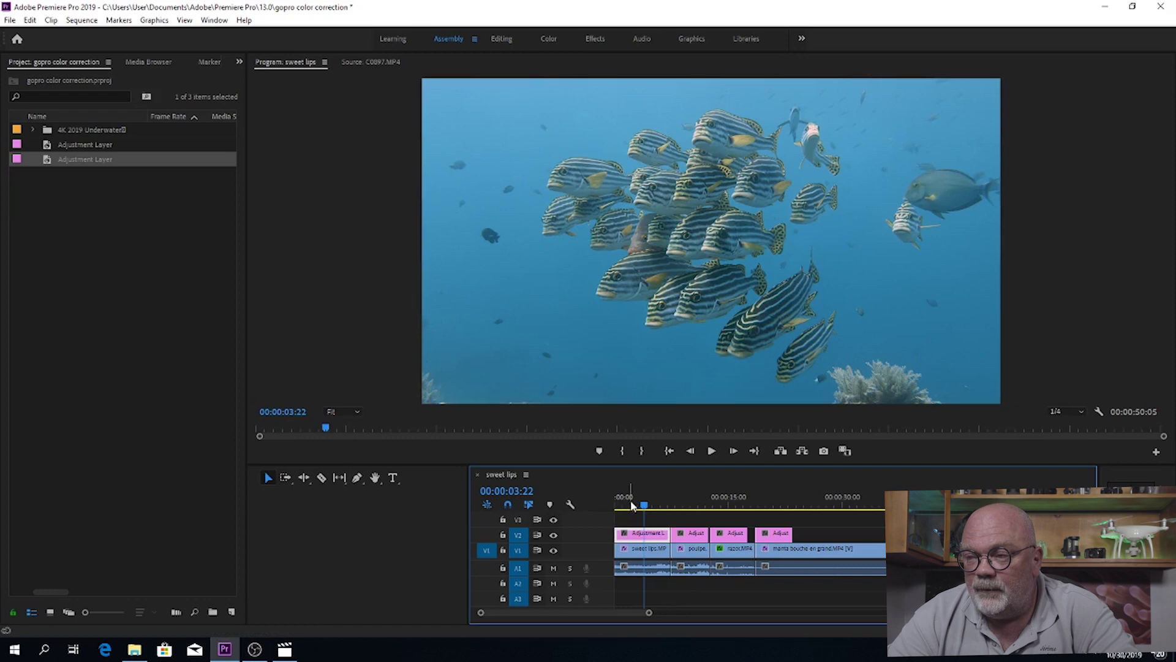
key(space)
click(635, 505)
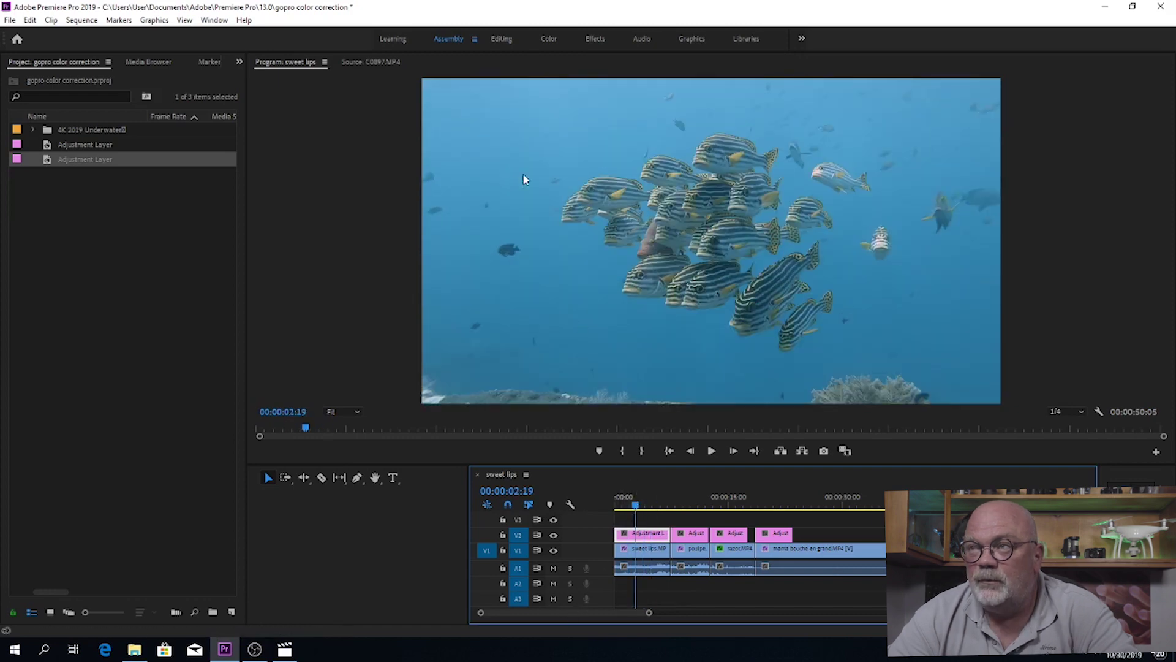
- Apply the Channel Mixer effect from Custom Bin 01 to the adjustment layer above the sweet lips clip, in the Effects workspace
click(597, 38)
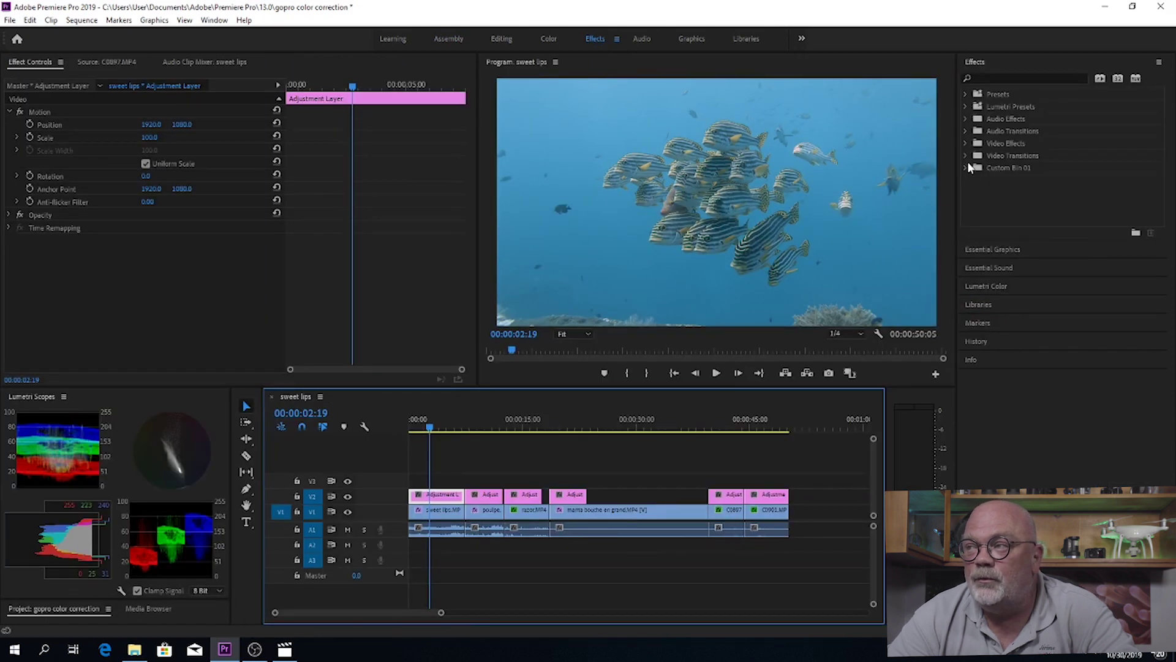
click(966, 165)
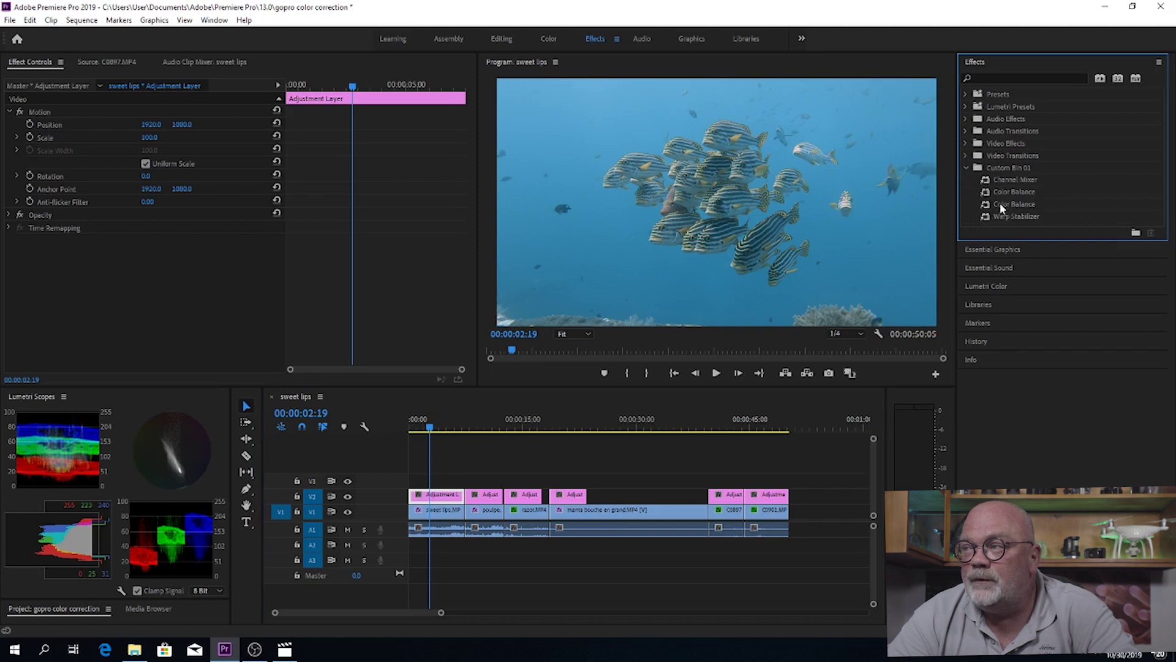
drag(1003, 178, 435, 495)
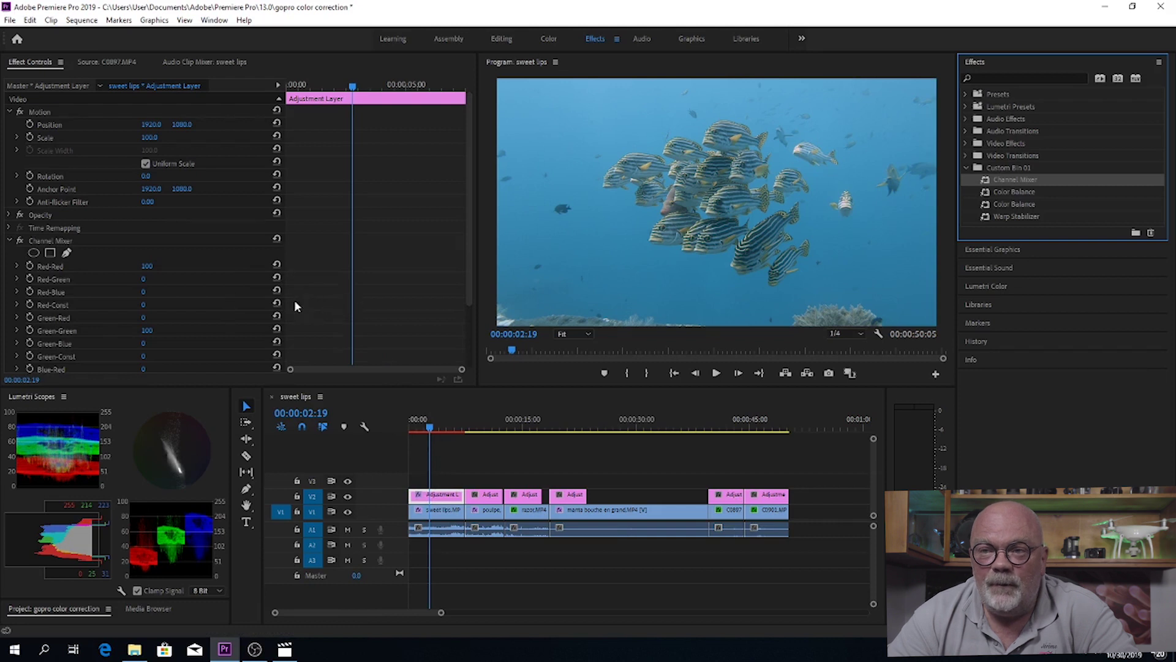
- Try a Channel Mixer Red-Red value of 153, reset it, and set Red-Red to 129
scroll(304, 303, down, 3)
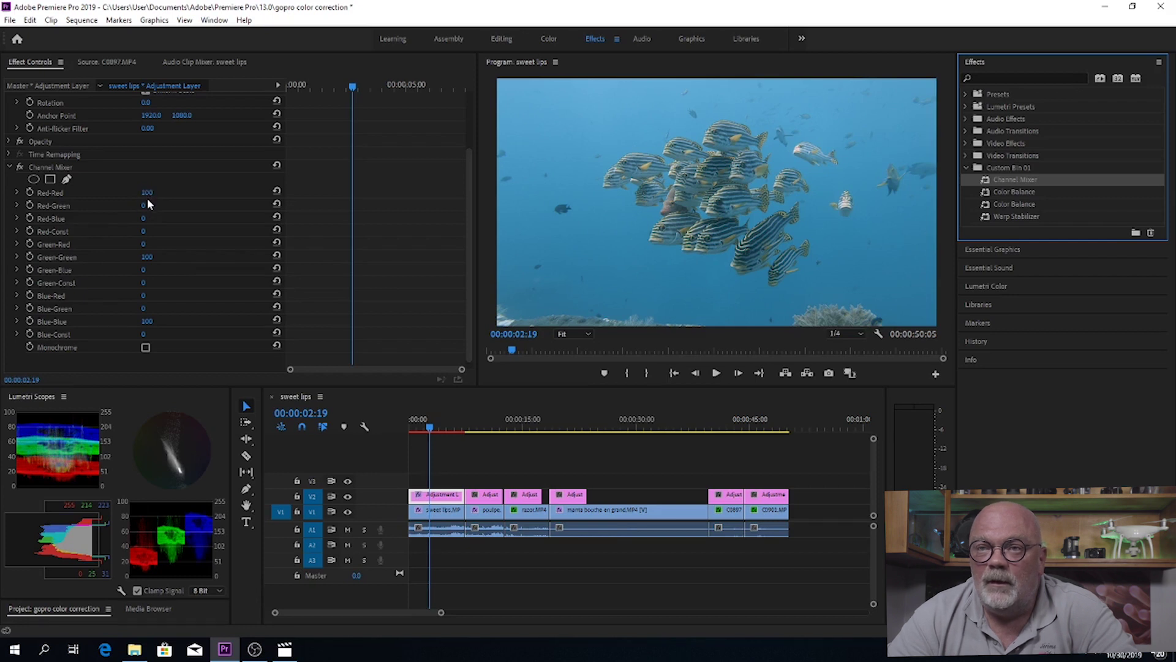
mouse_move(147, 193)
mouse_down()
mouse_move(202, 192)
mouse_move(155, 192)
mouse_up()
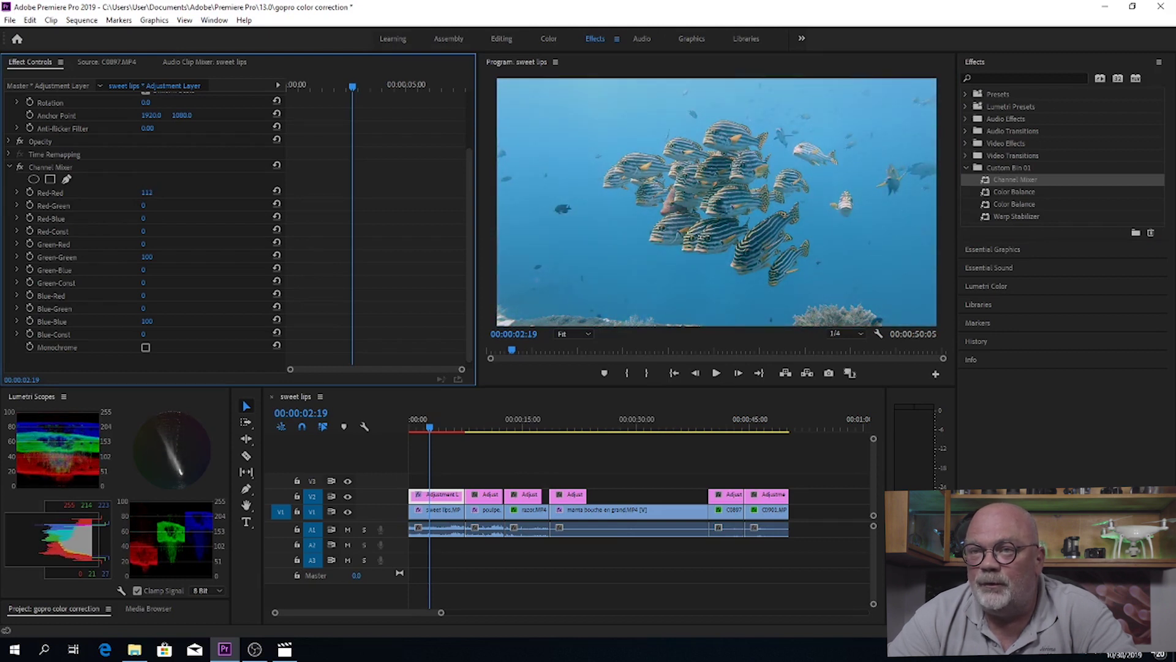
drag(154, 192, 179, 193)
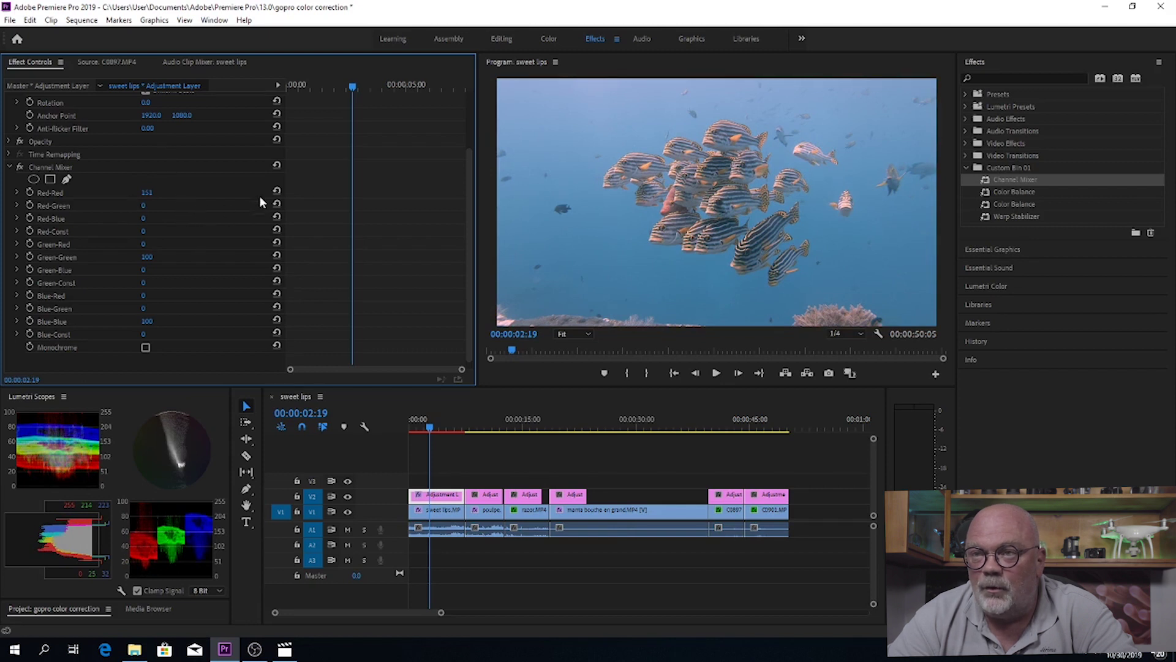
click(277, 192)
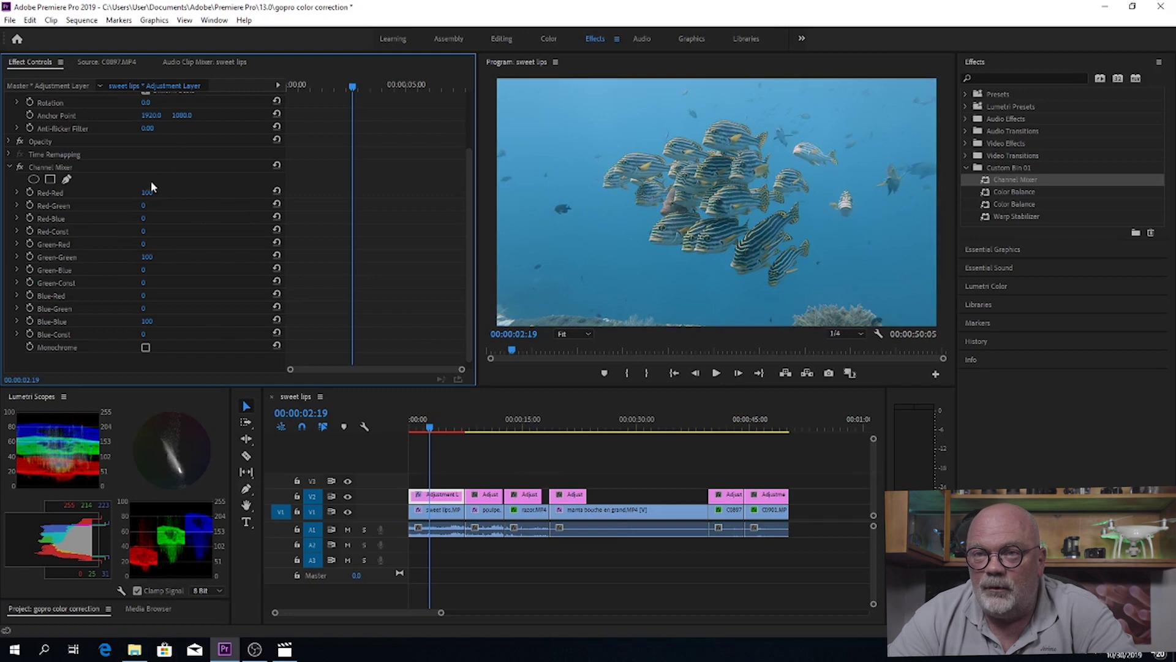
drag(149, 191, 161, 191)
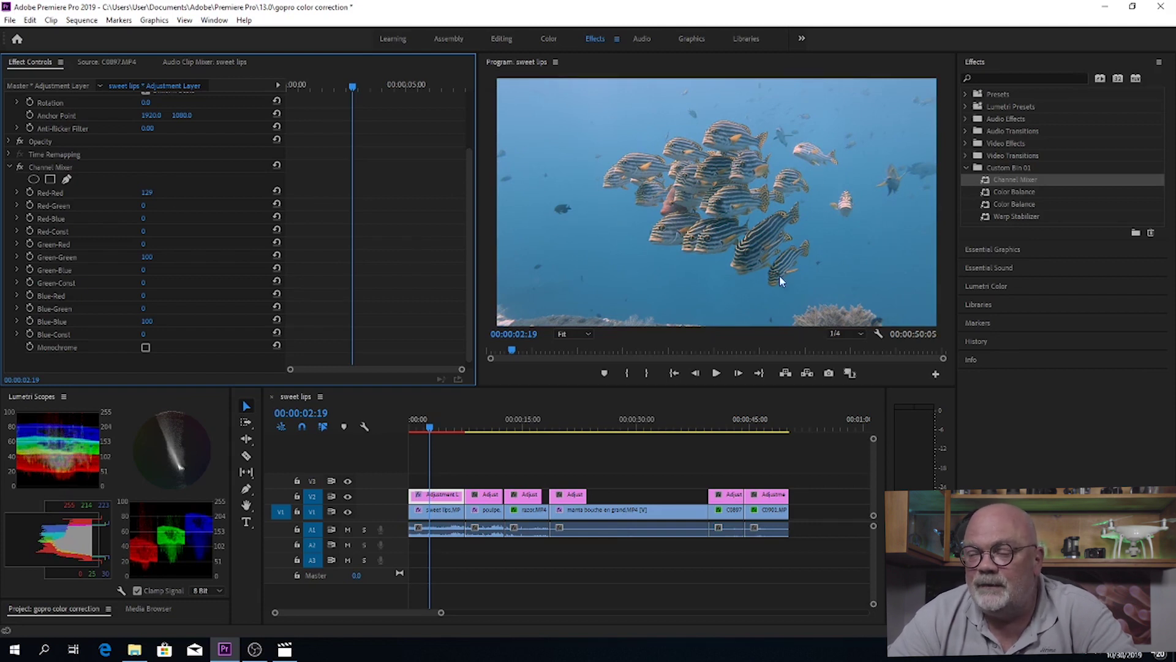
- Try Red-Green and Red-Blue at 2 and a slightly raised Red-Const, and reset all three values
click(140, 204)
text(15)
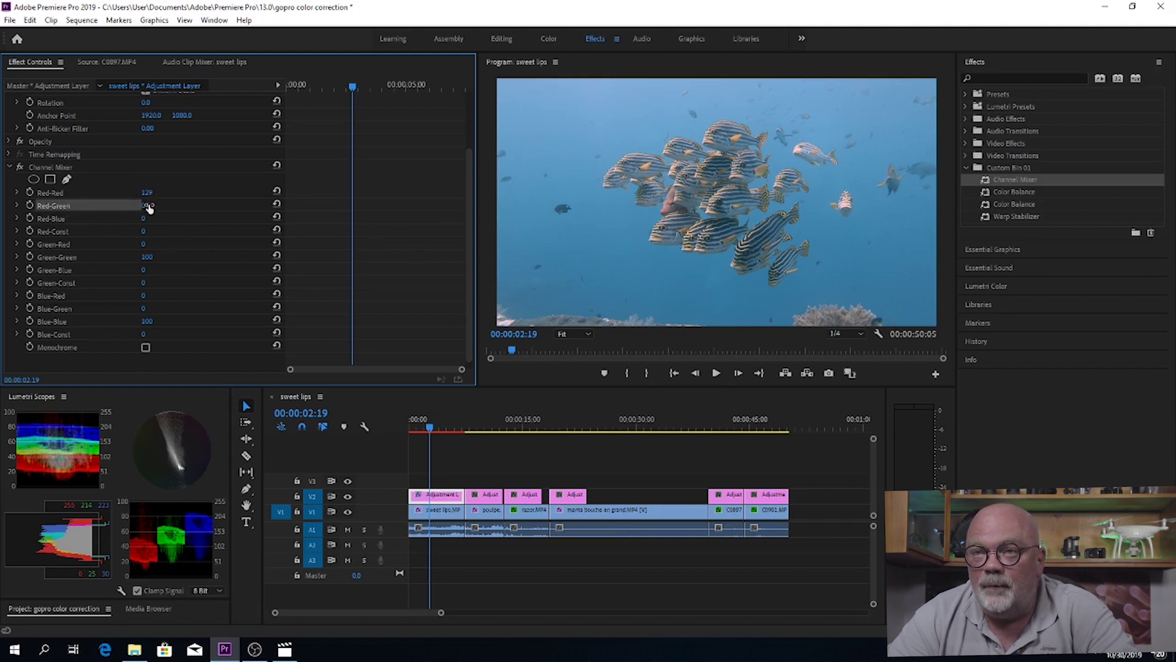
key(Return)
mouse_move(146, 205)
mouse_down()
mouse_move(200, 206)
mouse_move(131, 205)
mouse_move(158, 207)
mouse_move(161, 219)
mouse_move(149, 219)
mouse_move(168, 219)
mouse_move(144, 219)
mouse_move(157, 220)
mouse_up()
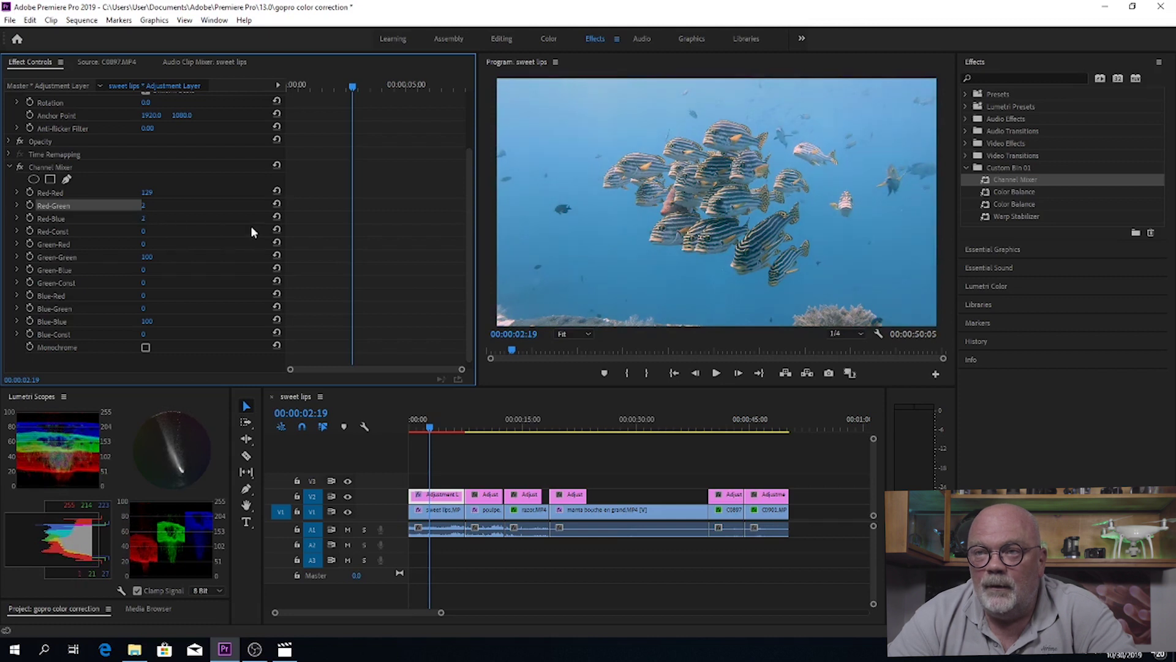
click(276, 218)
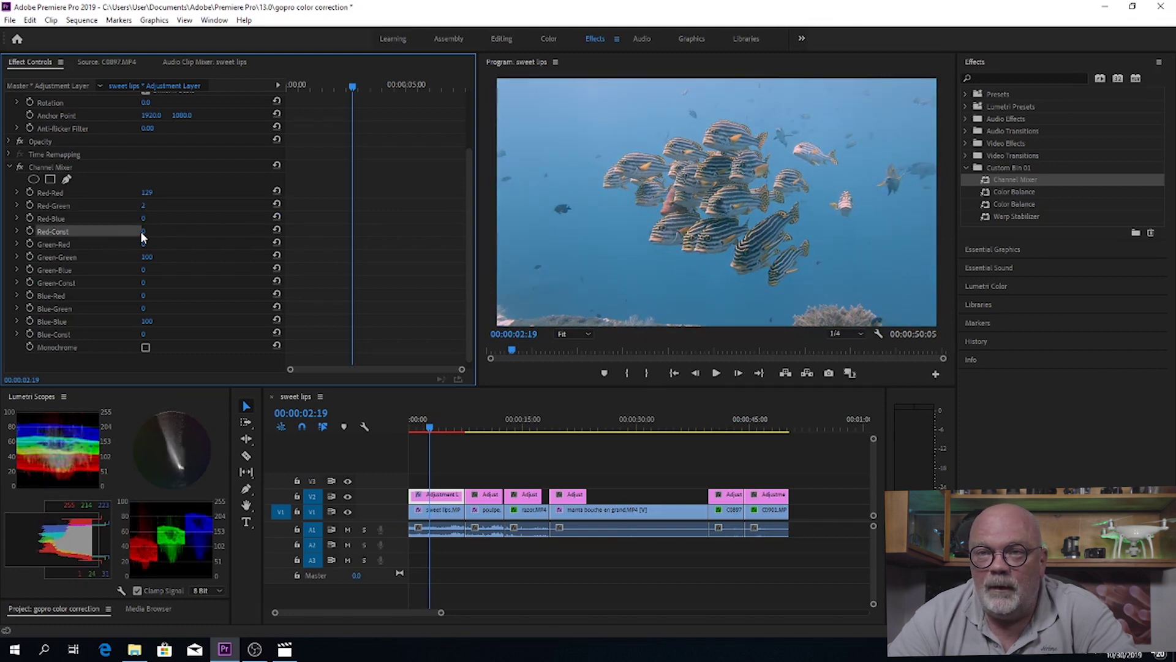
drag(153, 229, 176, 229)
mouse_move(145, 231)
mouse_down()
mouse_move(118, 231)
mouse_move(158, 231)
mouse_up()
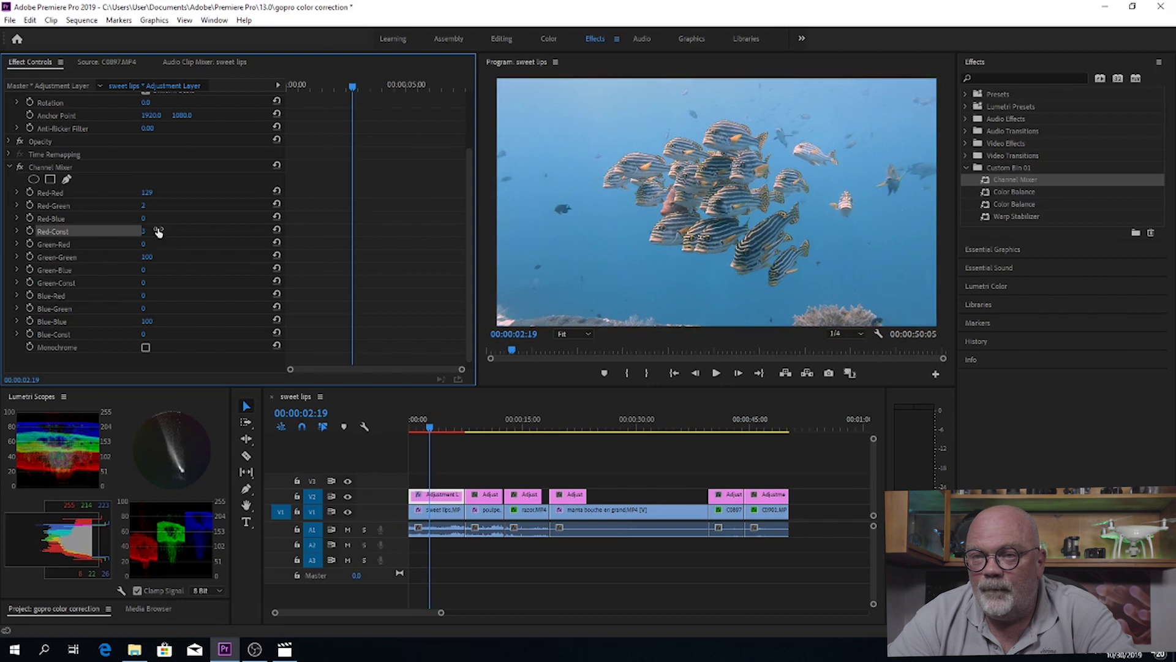
click(277, 231)
click(277, 204)
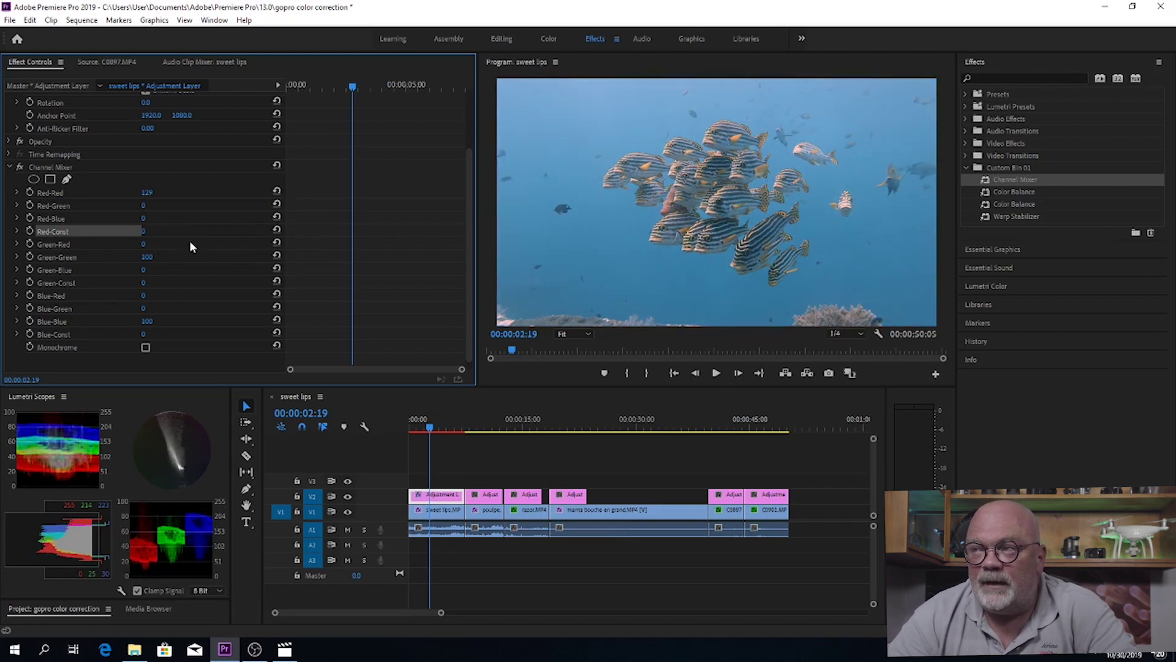
- Switch the Channel Mixer effect off and on several times to compare the footage with and without the red correction
click(20, 166)
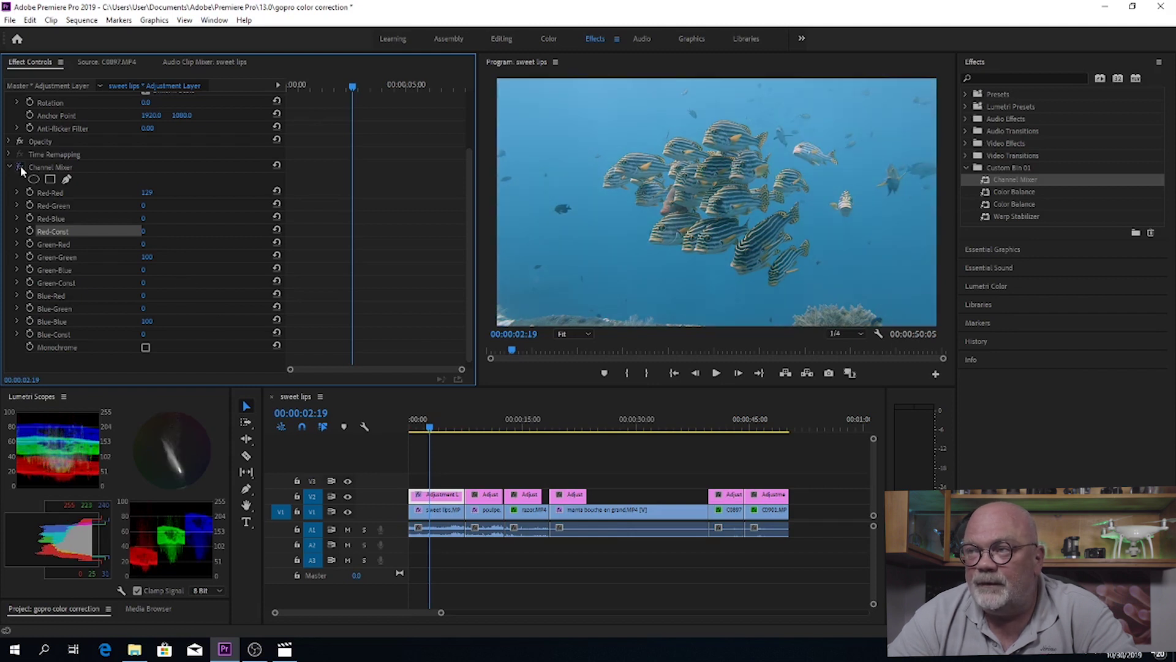
click(20, 166)
click(20, 167)
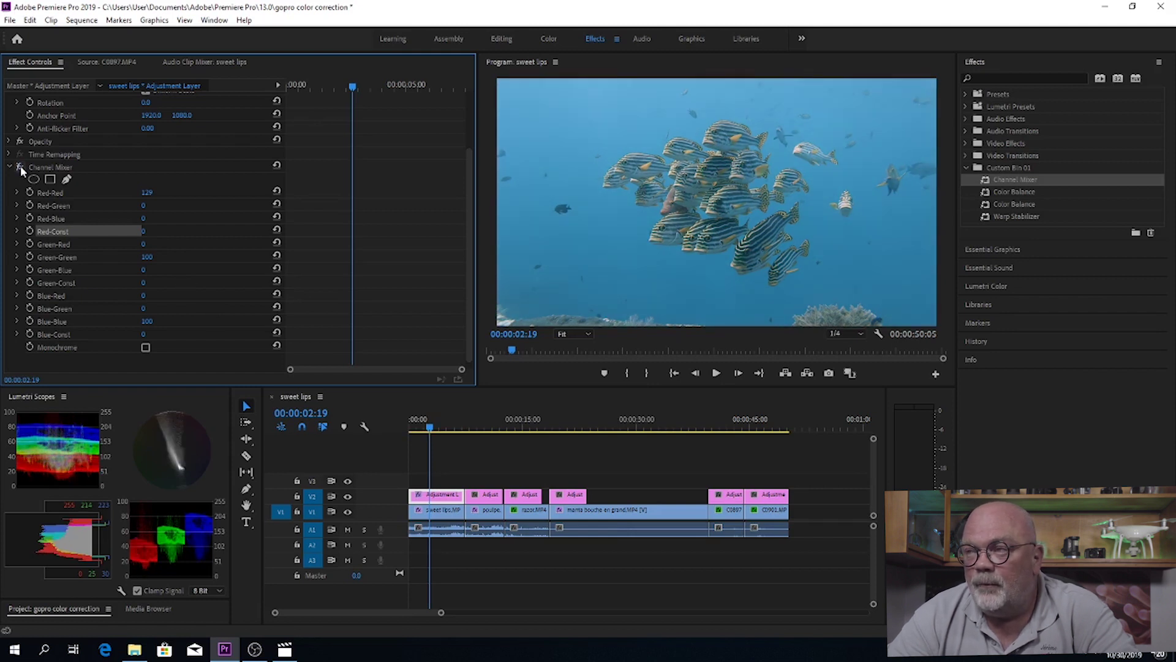
click(20, 166)
click(20, 166)
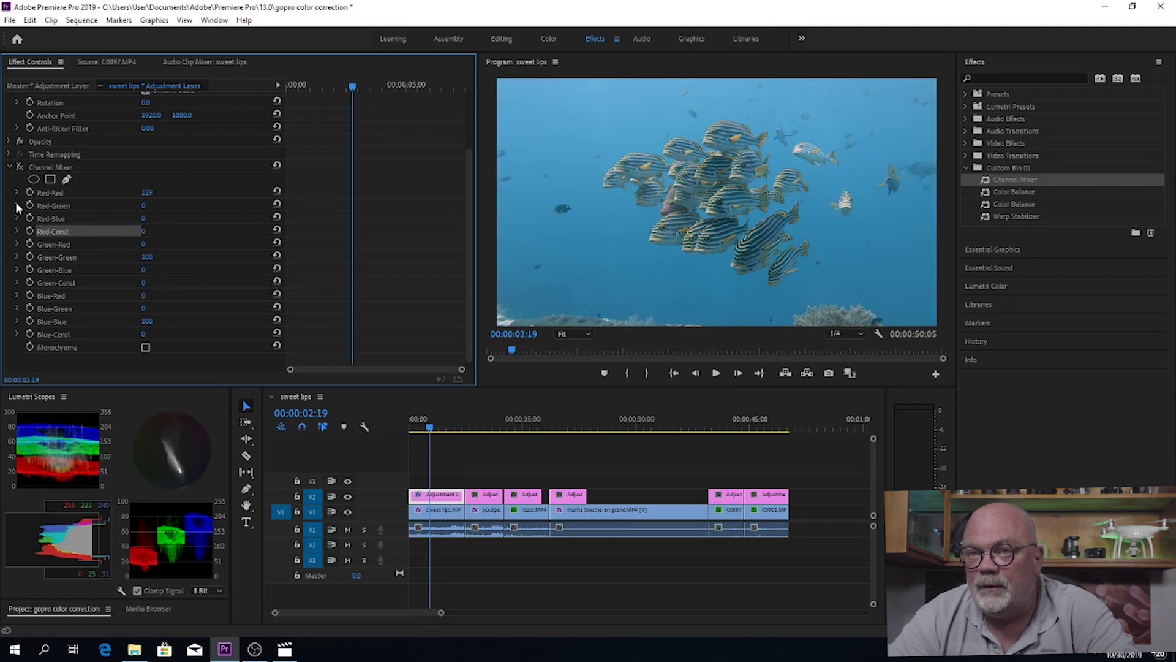
click(20, 167)
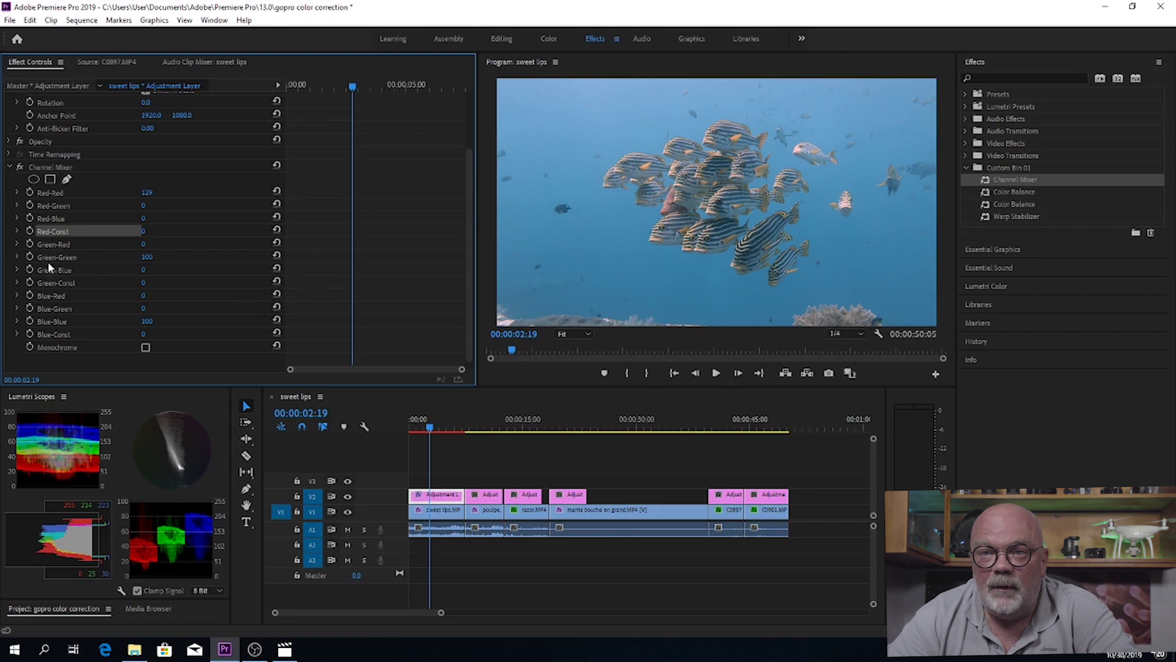
- Set the Channel Mixer's Green-Green value to 95 and compare the footage with the effect off and on
click(147, 257)
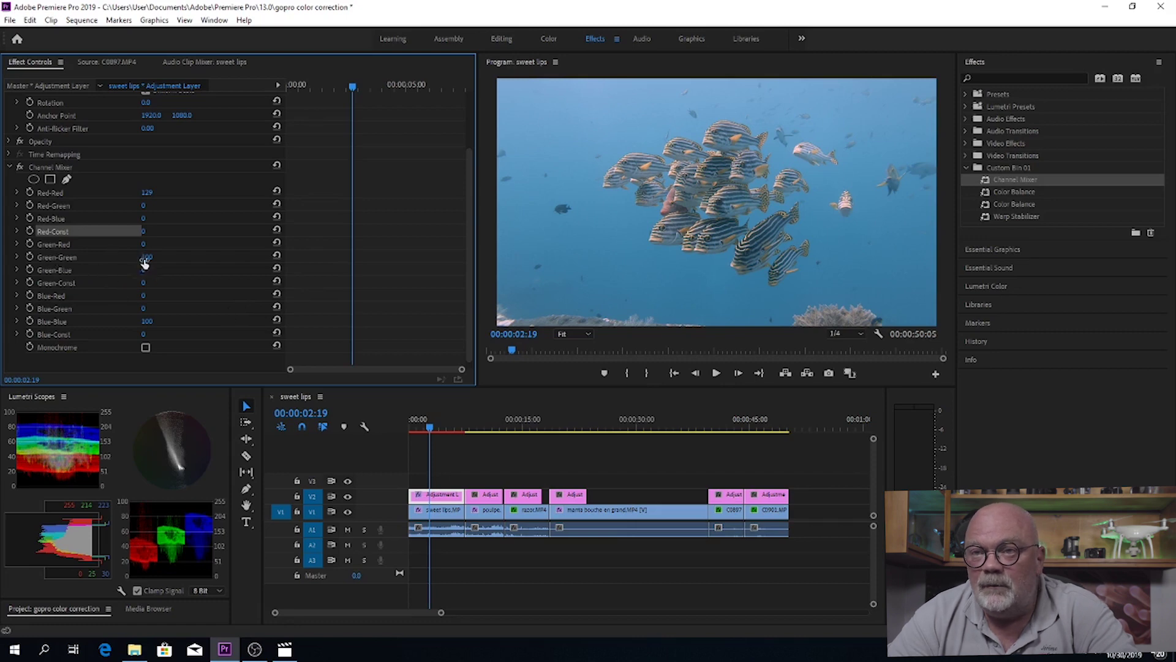
text(129)
key(Return)
mouse_move(147, 256)
mouse_down()
mouse_move(160, 256)
mouse_move(114, 257)
mouse_move(158, 257)
mouse_up()
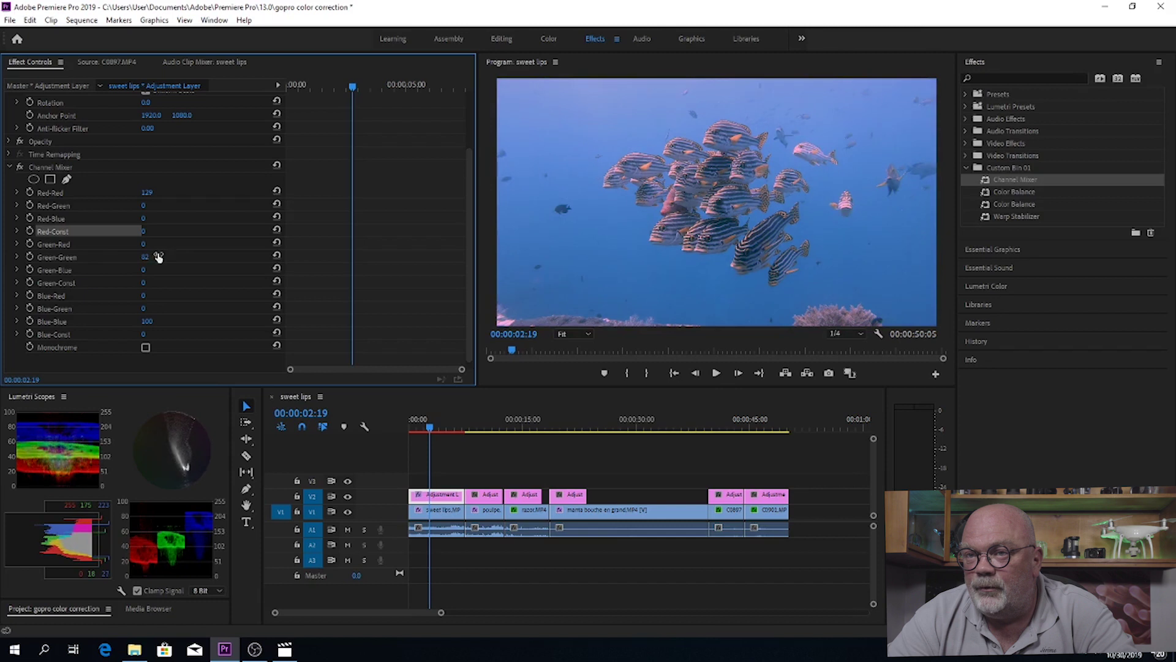
click(278, 254)
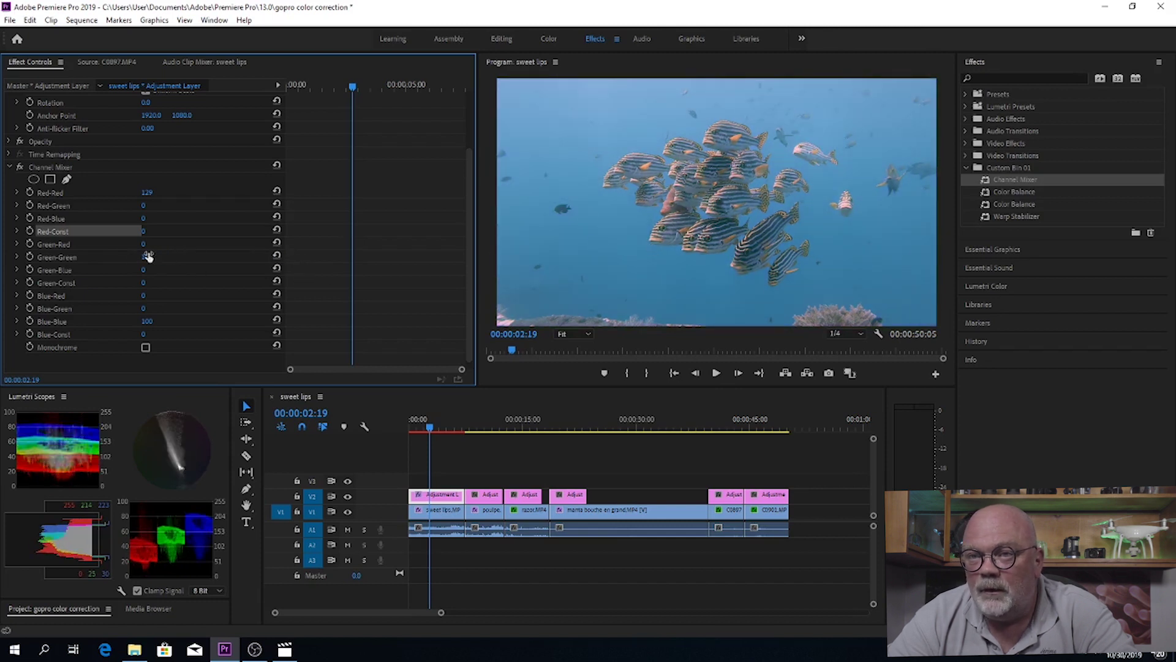
drag(146, 256, 142, 257)
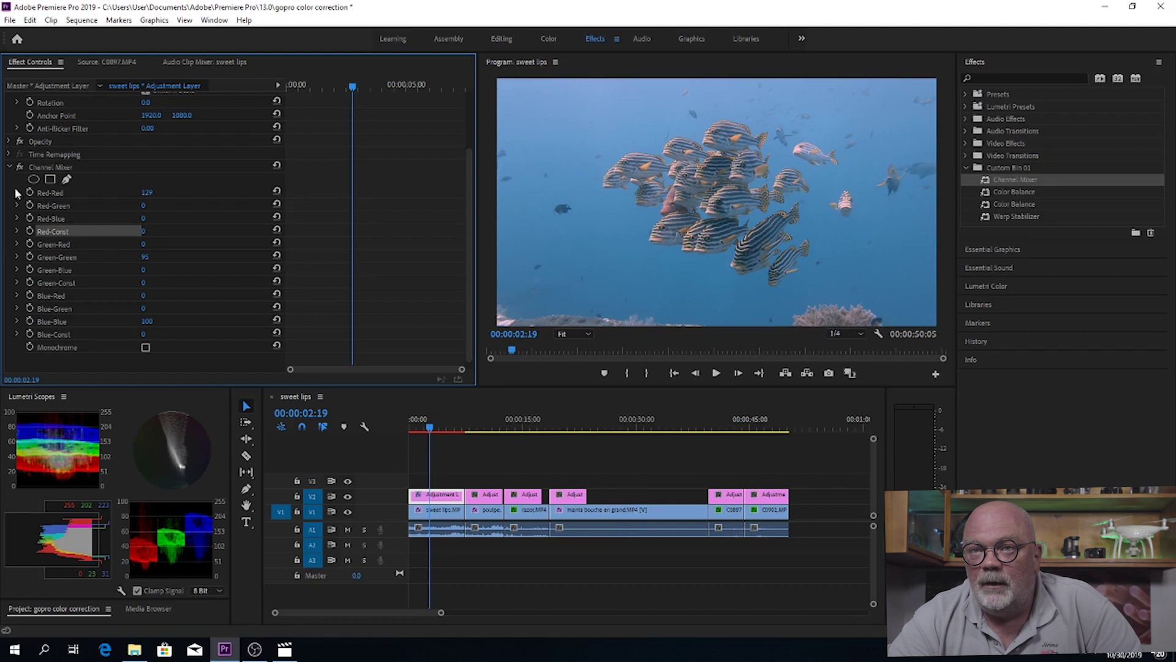
click(20, 167)
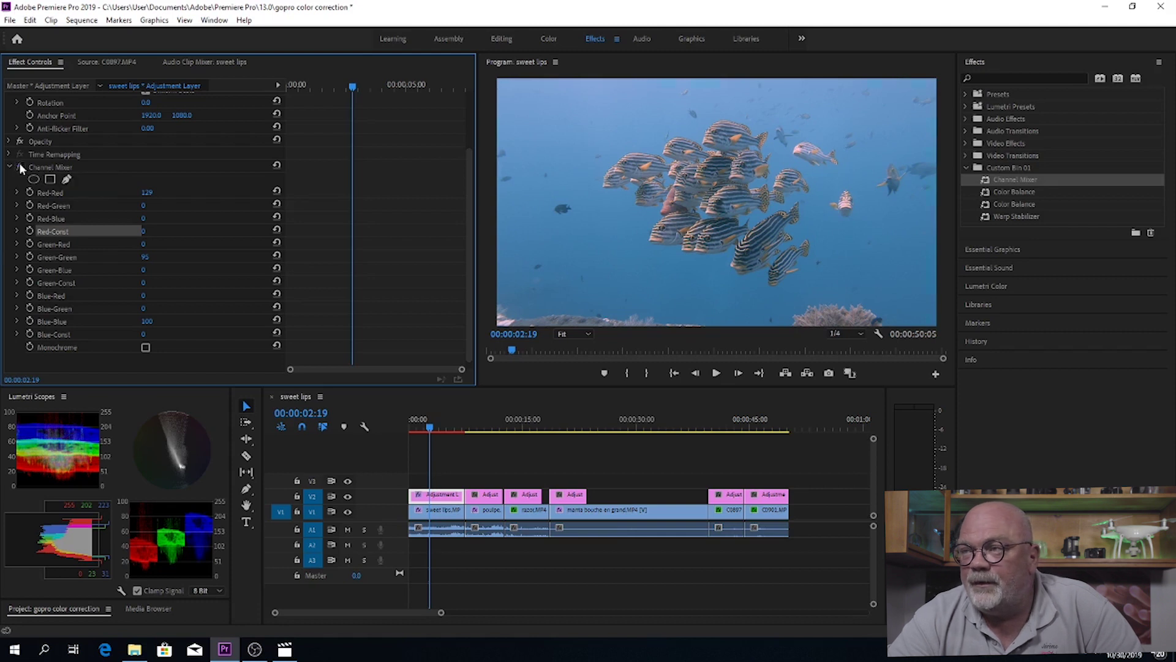
click(20, 167)
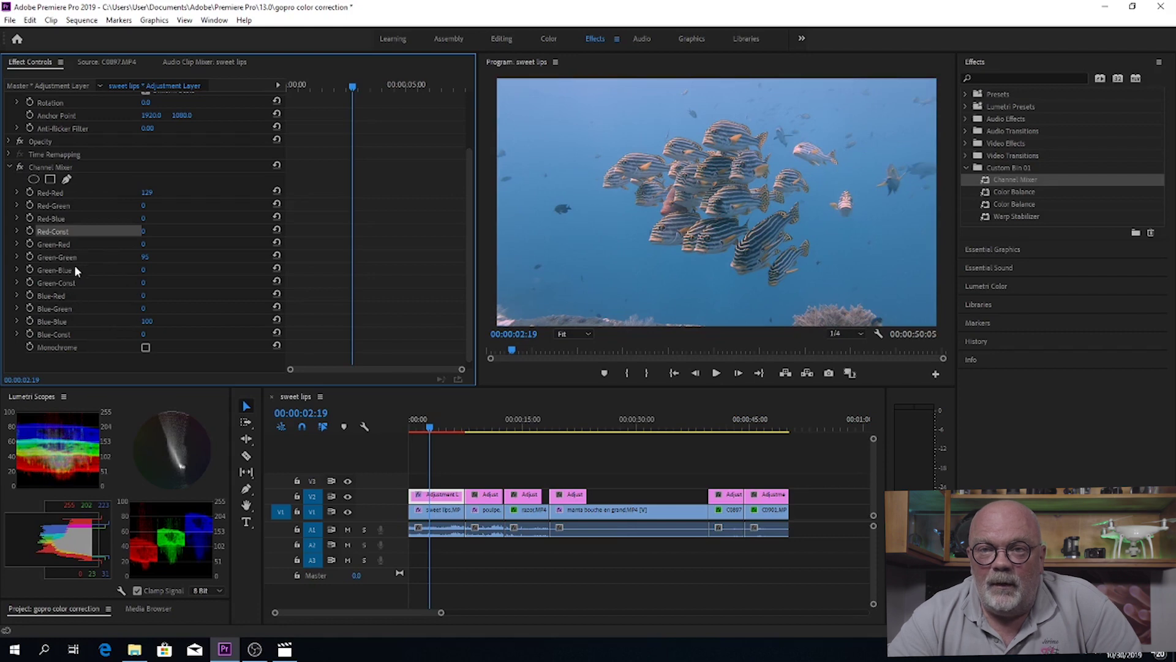
- Set the Channel Mixer's Green-Blue value to -3 and Green-Const to 1
mouse_move(142, 268)
mouse_down()
mouse_move(157, 268)
mouse_move(143, 268)
mouse_up()
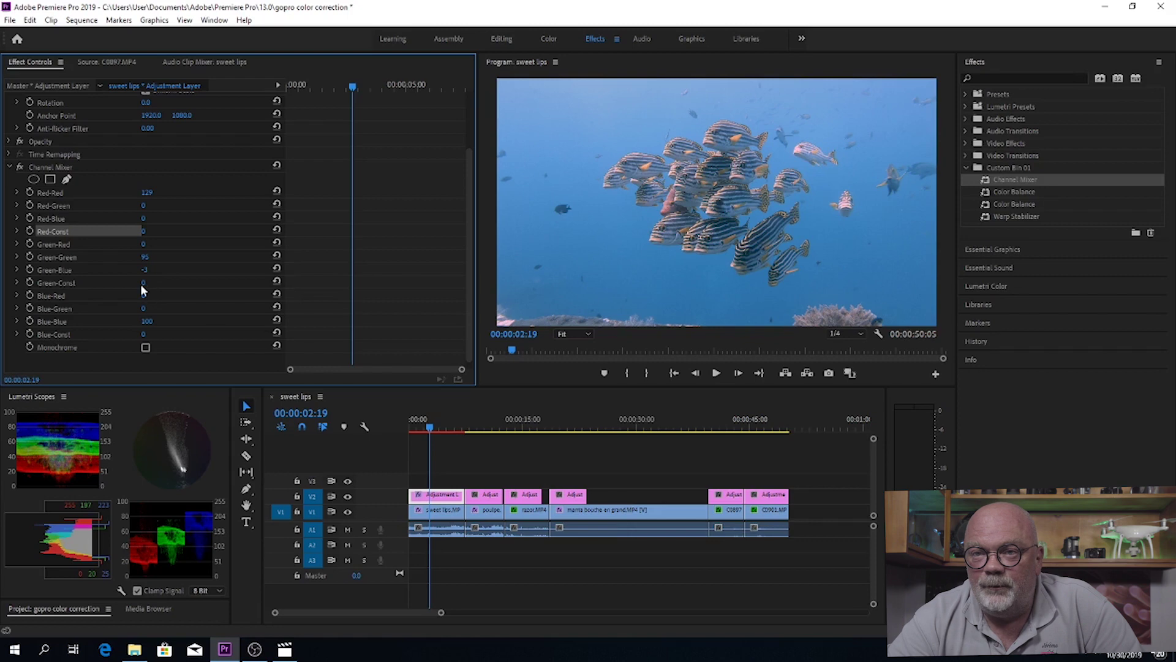
mouse_move(142, 281)
mouse_down()
mouse_move(166, 282)
mouse_move(141, 282)
mouse_up()
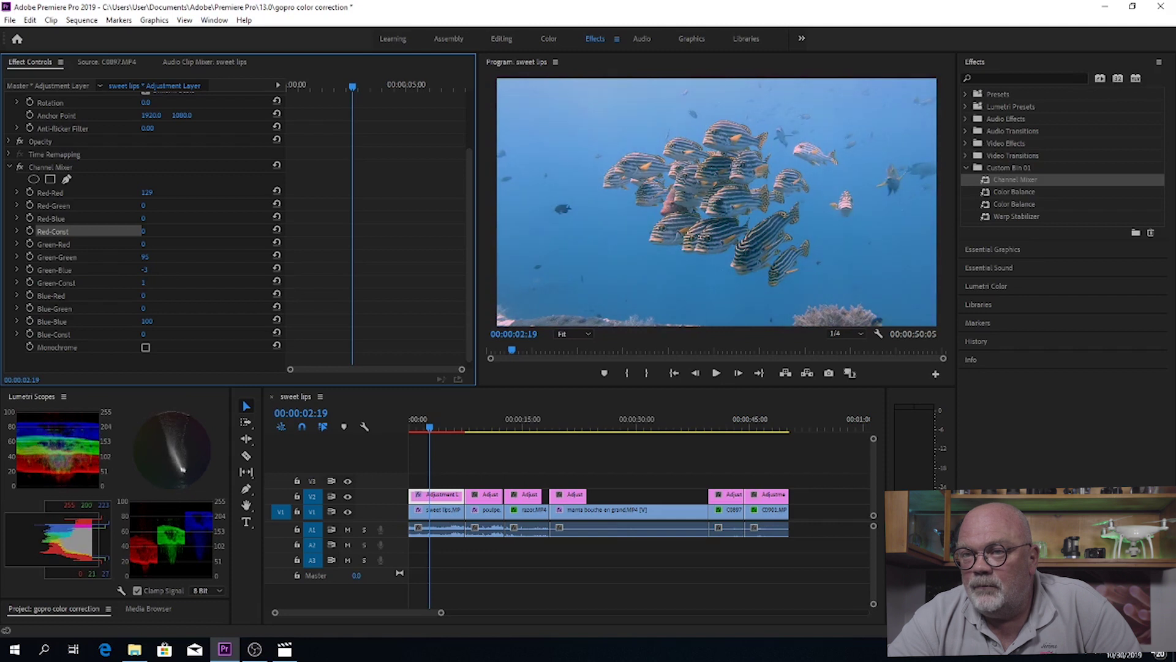
- Reset the Channel Mixer's Green-Const value, and try Blue-Red at 155 and 83 before resetting it as well
click(277, 282)
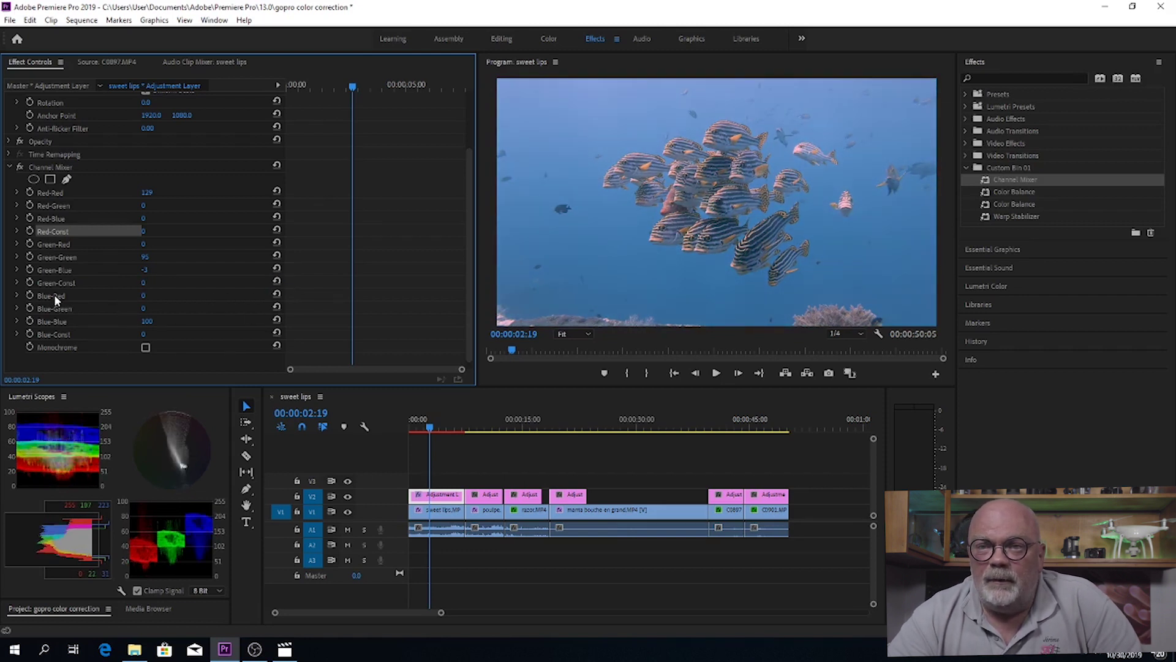
drag(146, 295, 240, 296)
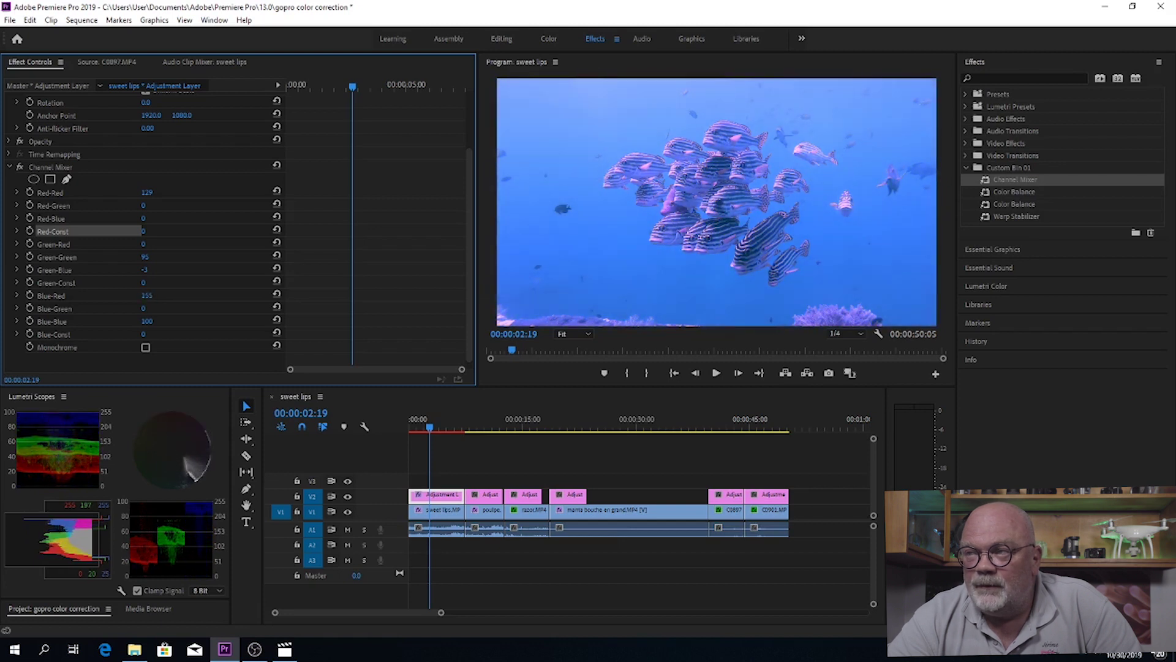
drag(229, 295, 190, 295)
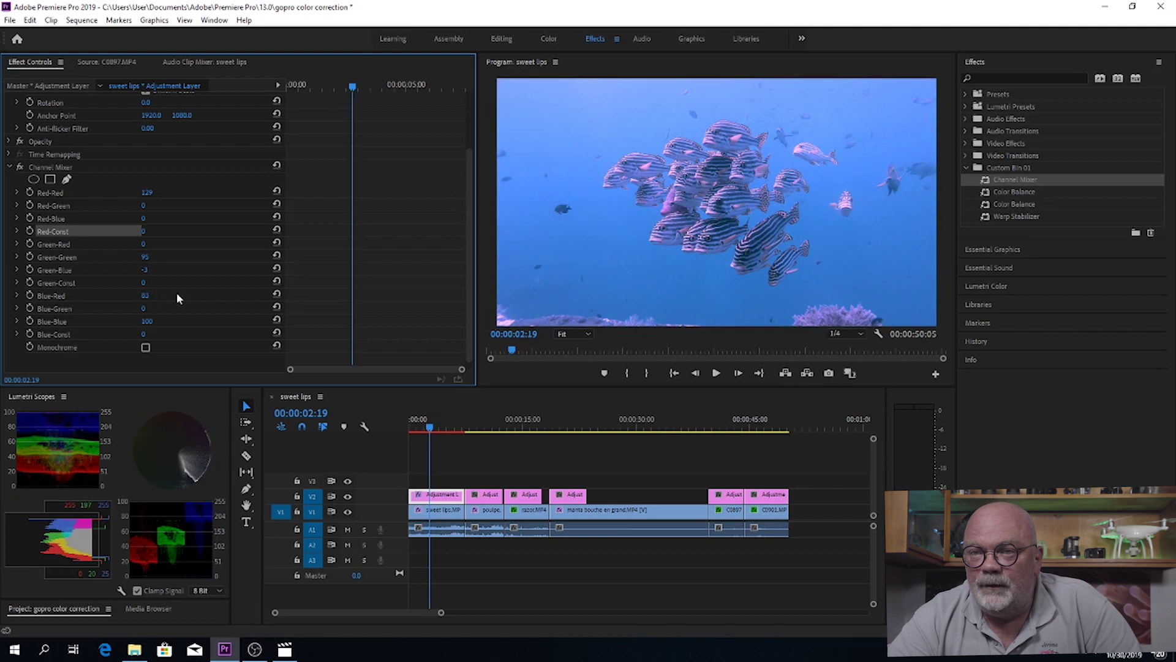
click(277, 295)
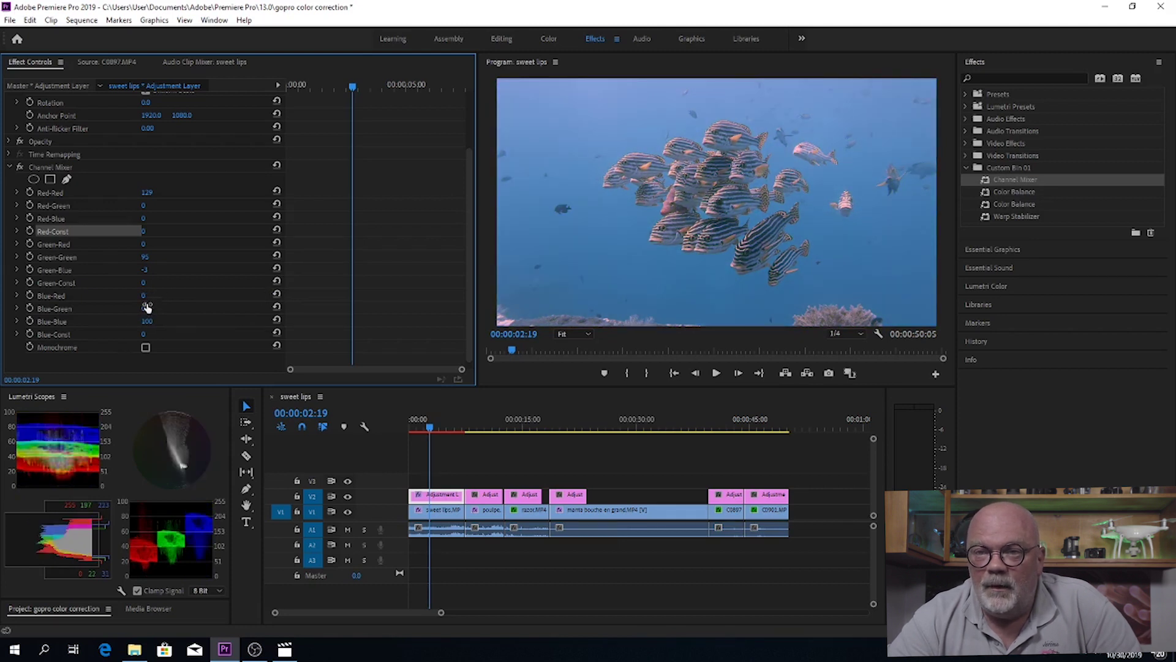
- Set the Channel Mixer's Blue-Green value to 1, and try Blue-Blue at 102 before resetting it
mouse_move(147, 307)
mouse_down()
mouse_move(125, 308)
mouse_move(163, 308)
mouse_move(147, 308)
mouse_up()
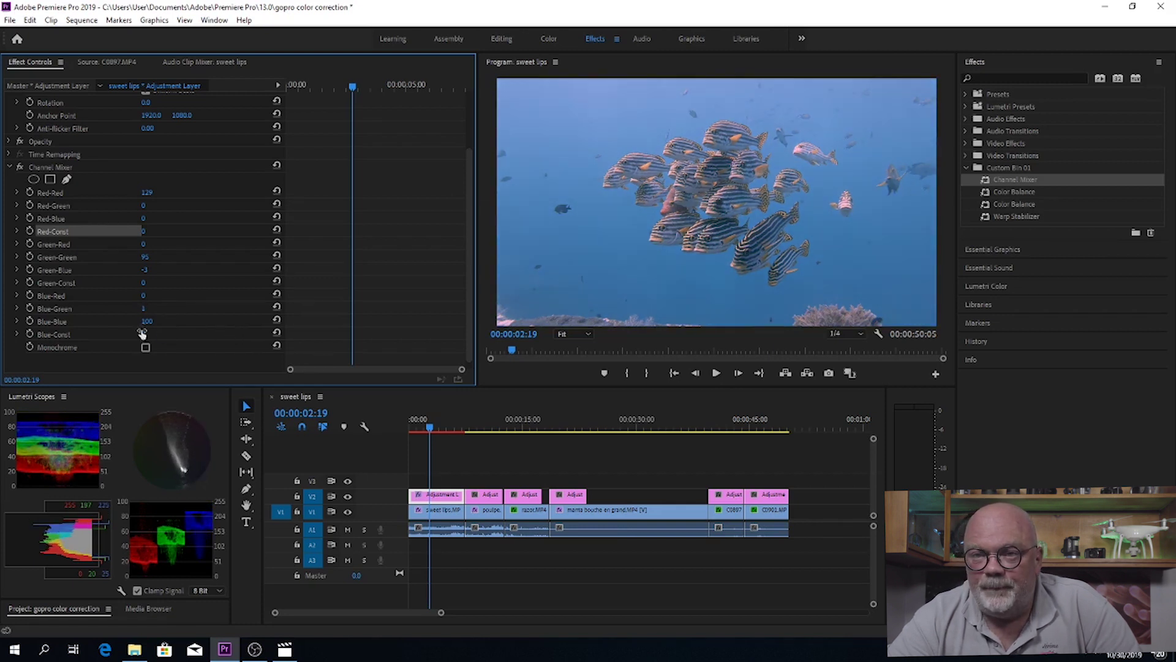
mouse_move(145, 321)
mouse_down()
mouse_move(160, 321)
mouse_move(133, 321)
mouse_up()
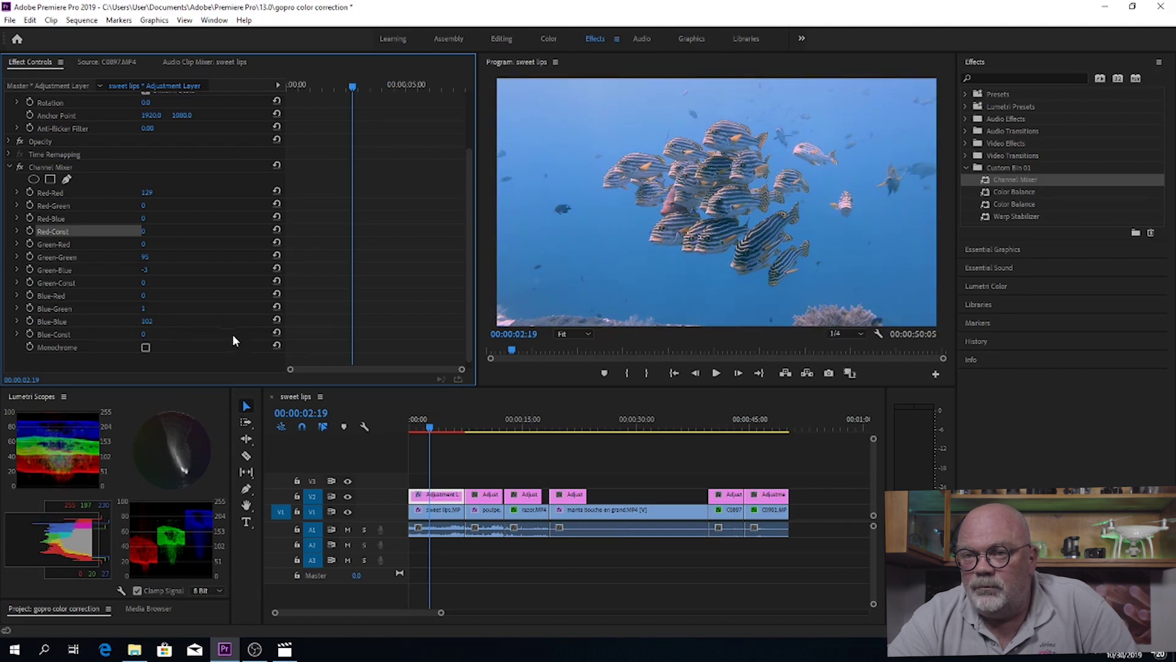
click(276, 320)
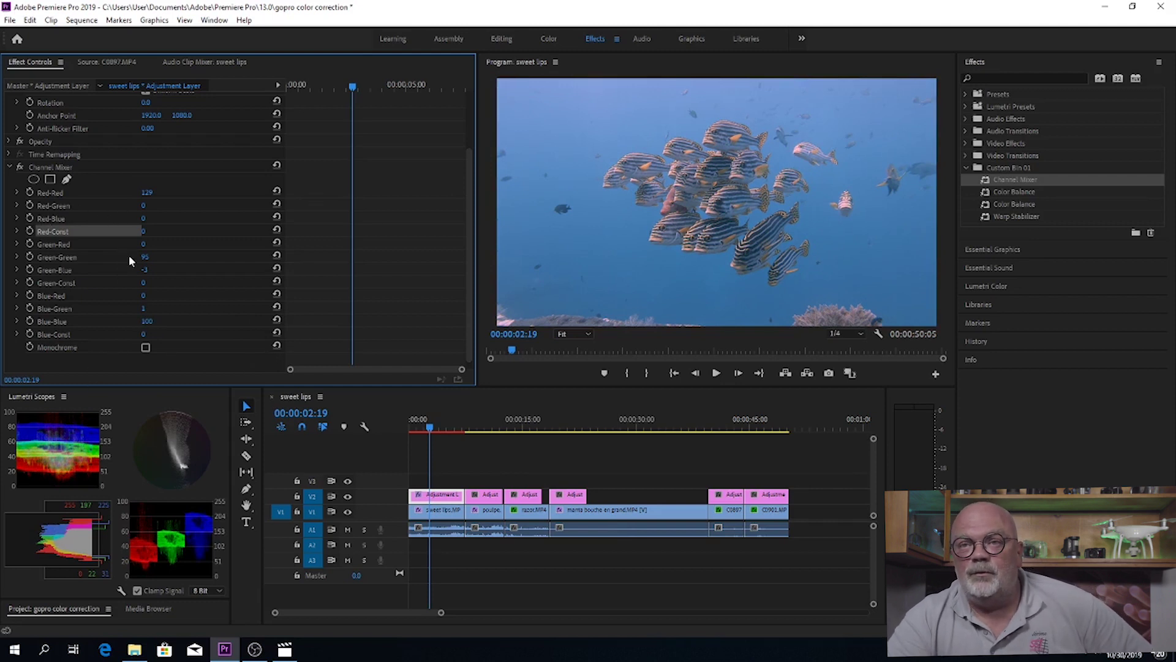
- Reset the Channel Mixer's Green-Blue value and compare the footage with the effect off and on
click(277, 268)
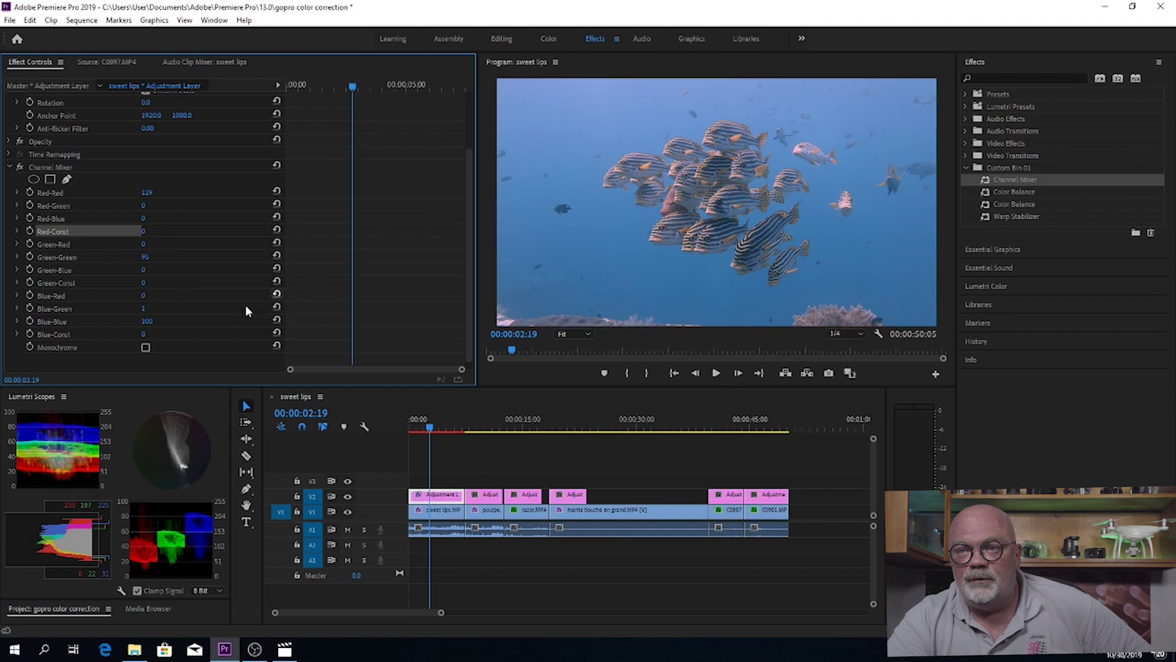
click(21, 167)
click(20, 168)
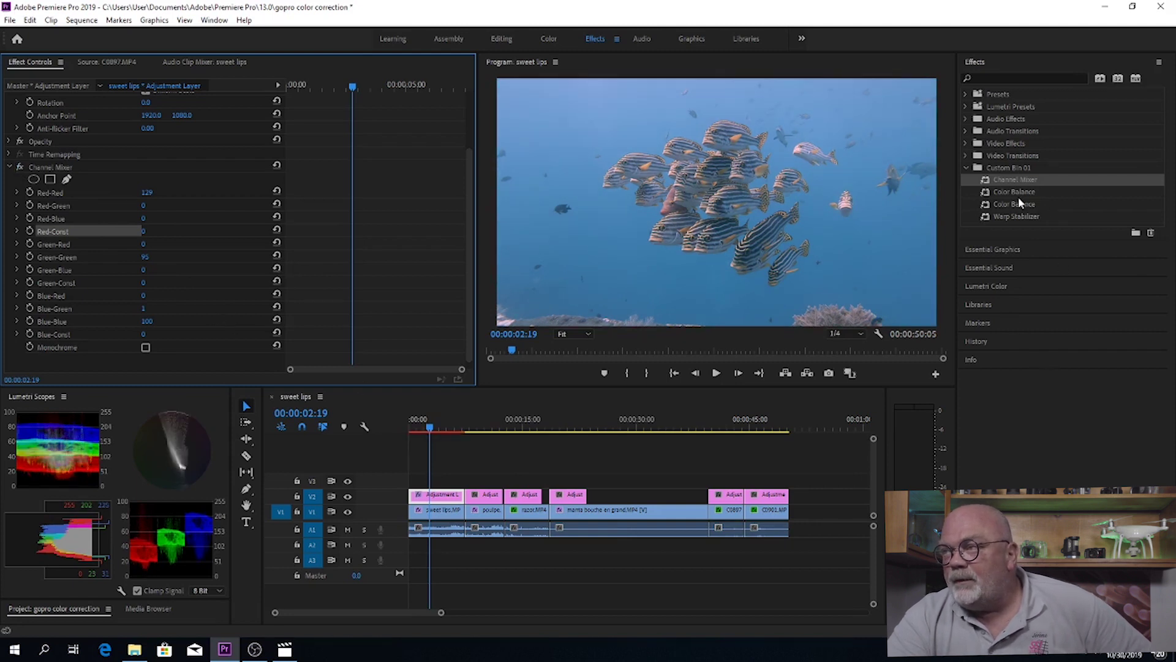
- Apply Color Balance to the sweet lips clip's adjustment layer, and set Midtone Red Balance to 12 after trying 100
drag(1012, 190, 413, 495)
scroll(311, 311, down, 5)
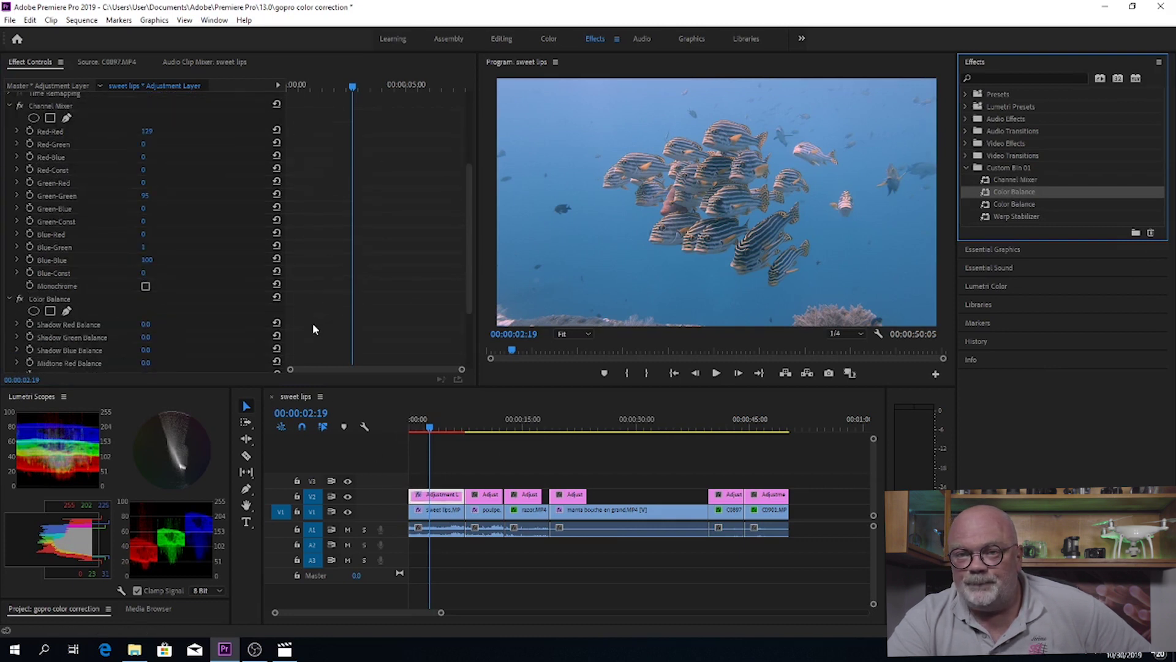
scroll(313, 331, down, 2)
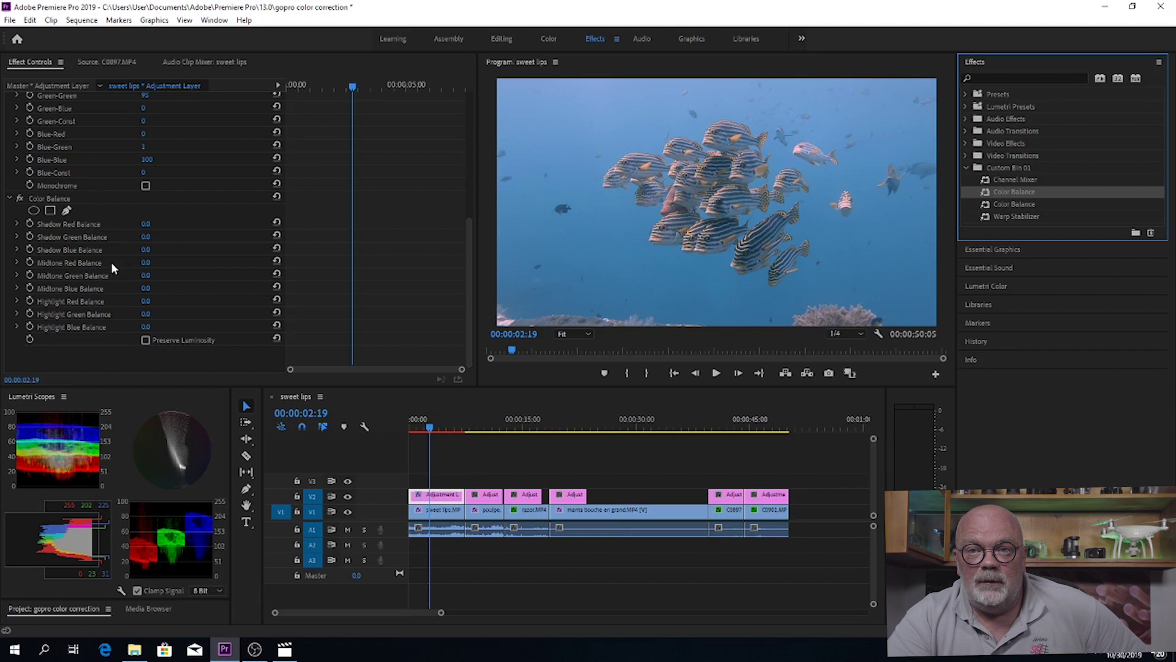
drag(166, 263, 224, 263)
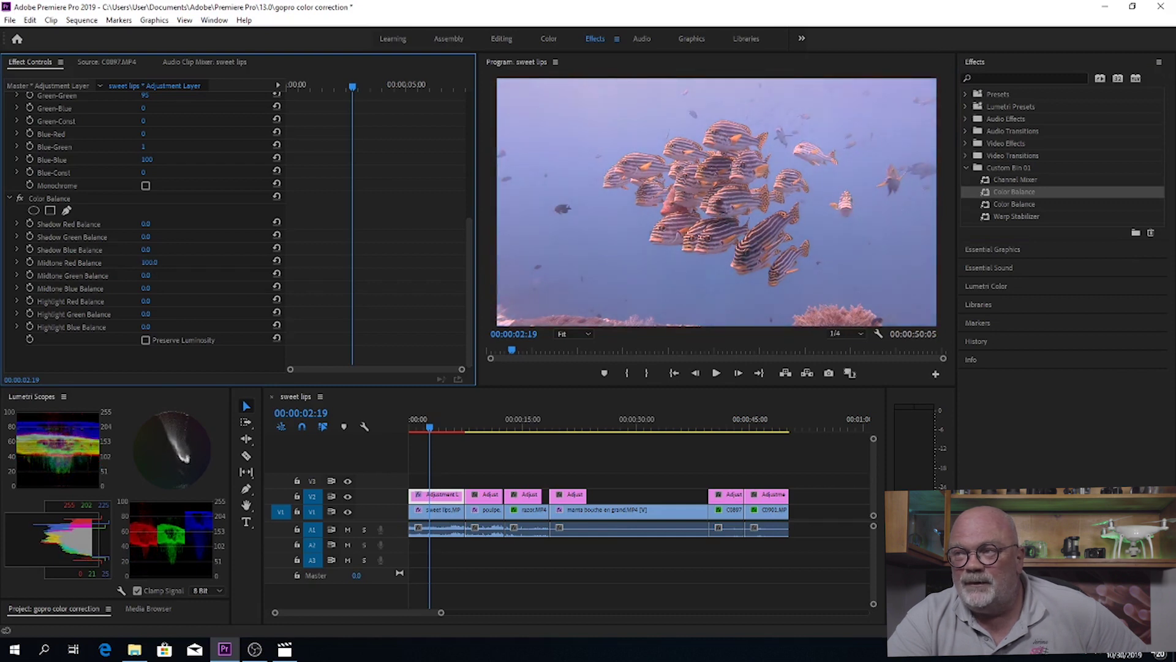
drag(224, 262, 186, 263)
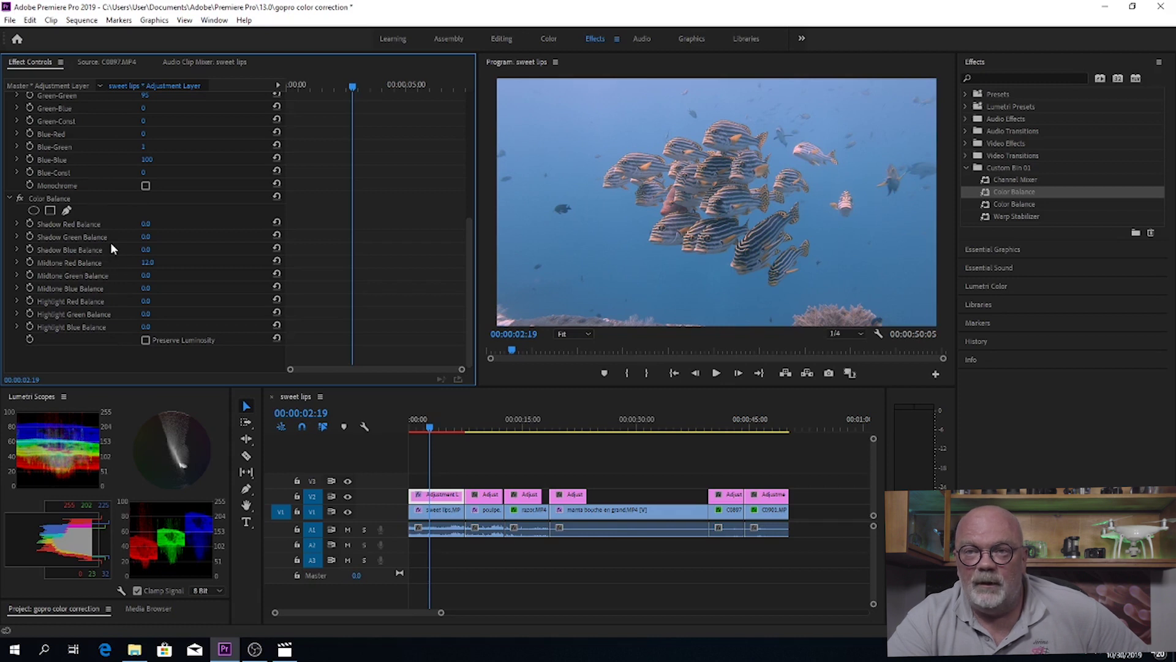
- Set Shadow Blue Balance to 3 and Highlight Blue Balance to -12, comparing the footage with and without Color Balance
drag(143, 252, 144, 249)
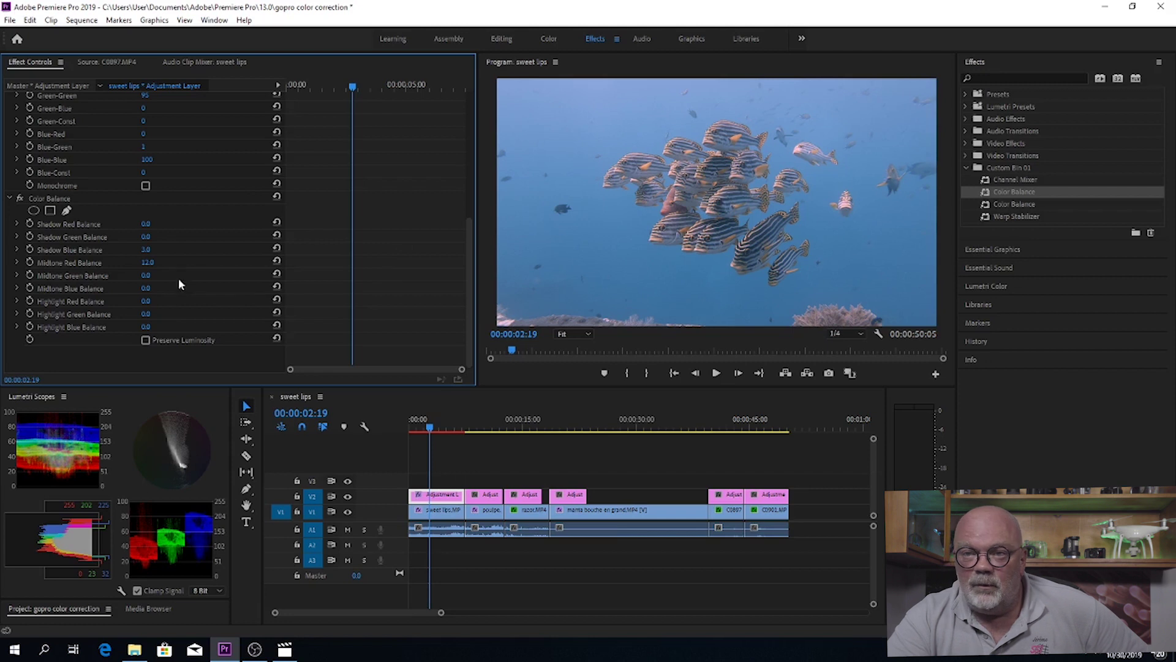
mouse_move(146, 327)
mouse_down()
mouse_move(119, 326)
mouse_move(133, 326)
mouse_up()
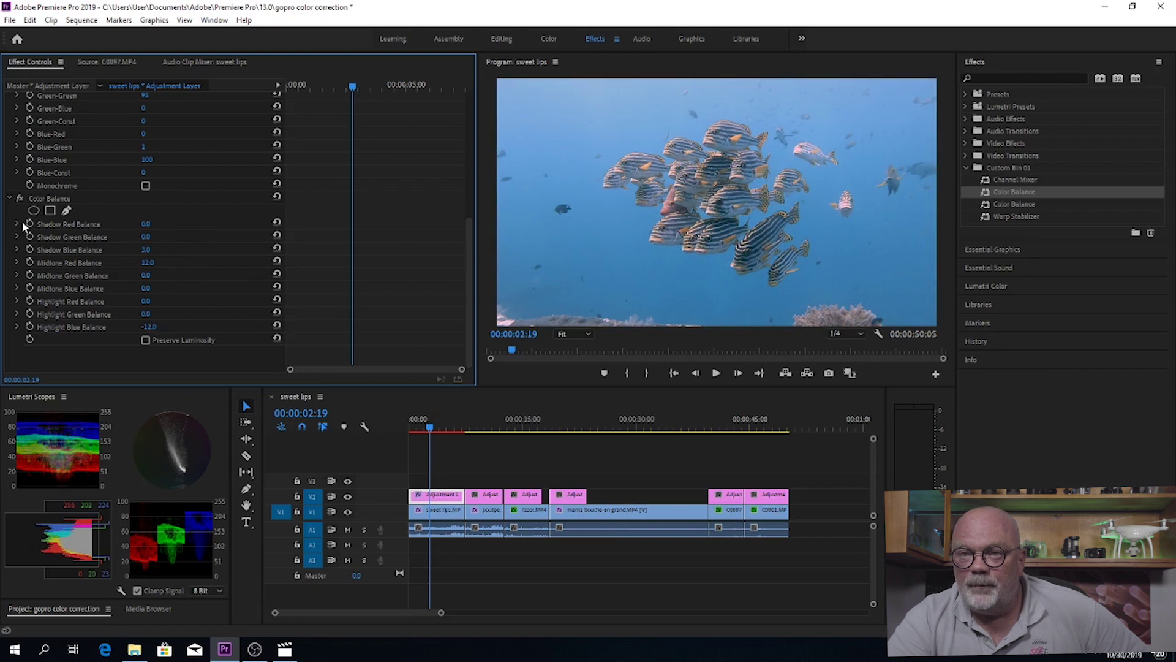
click(20, 199)
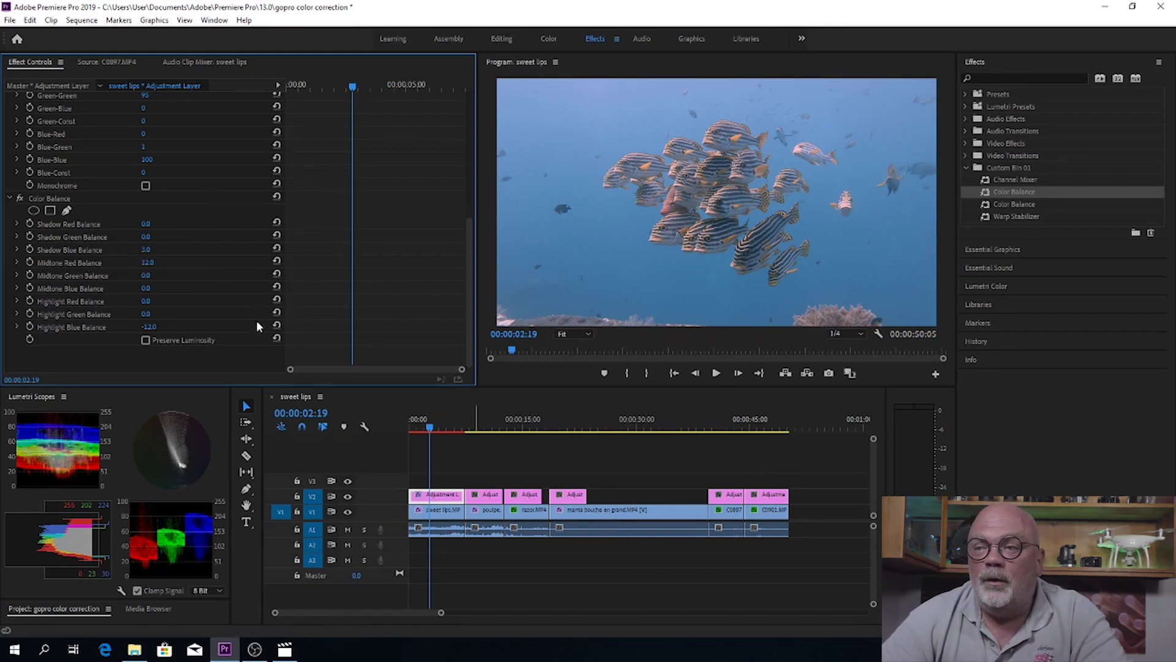
- Apply Color Balance to the adjustment layer above the octopus clip and set Midtone Red Balance to 60
click(479, 419)
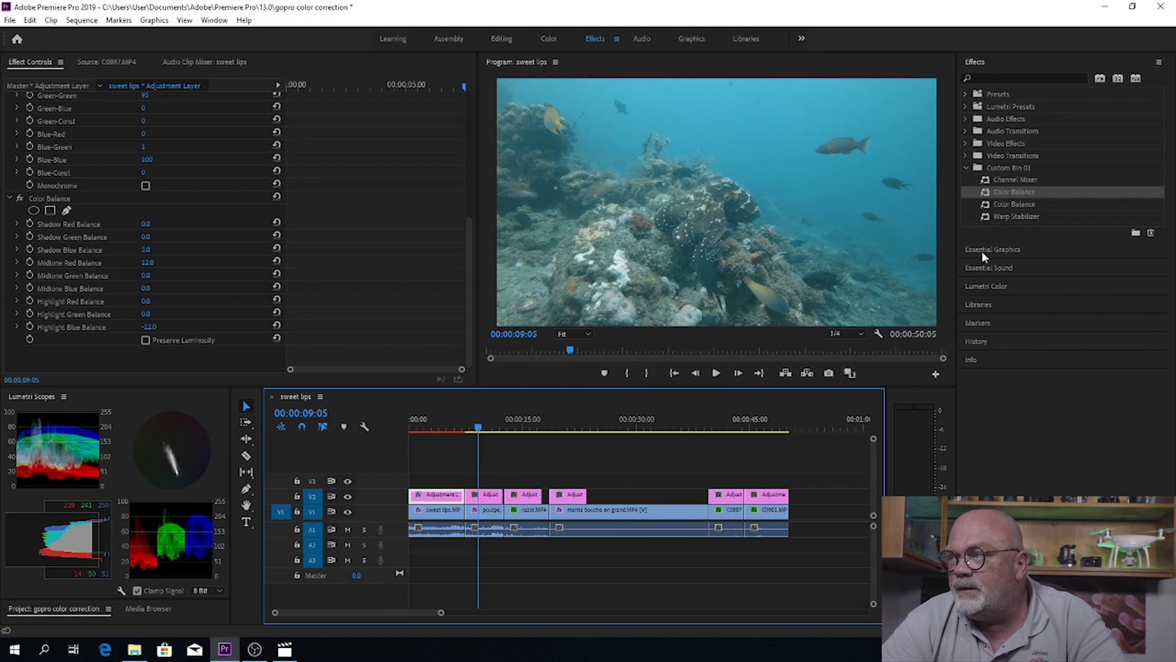
drag(1005, 189, 487, 494)
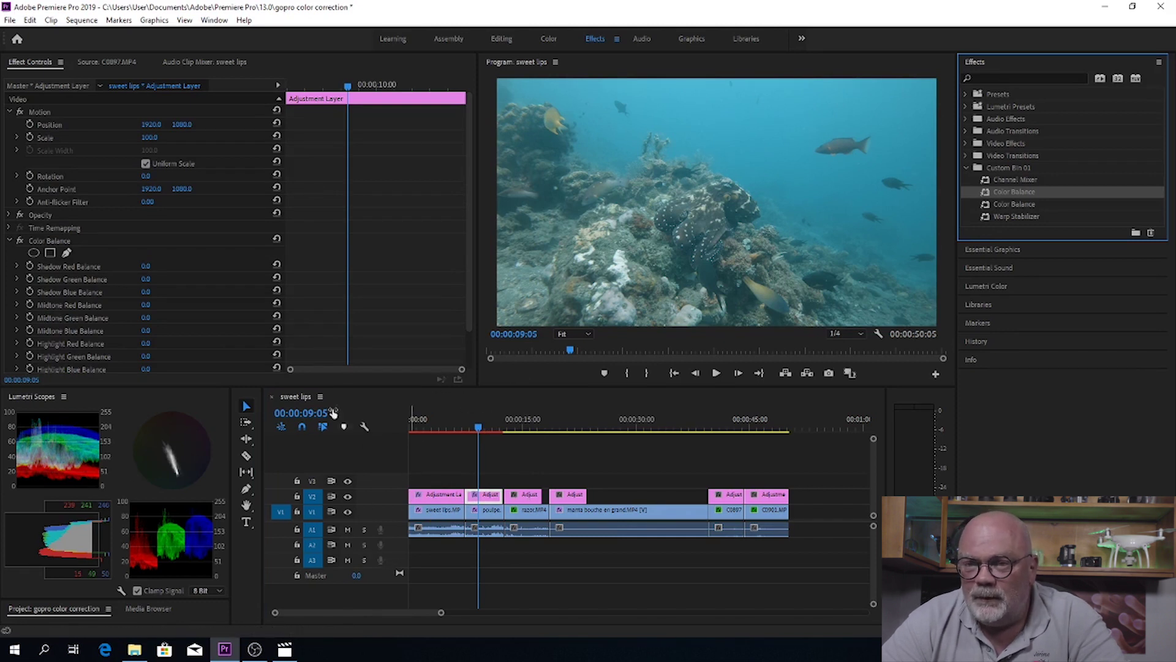
scroll(266, 319, down, 3)
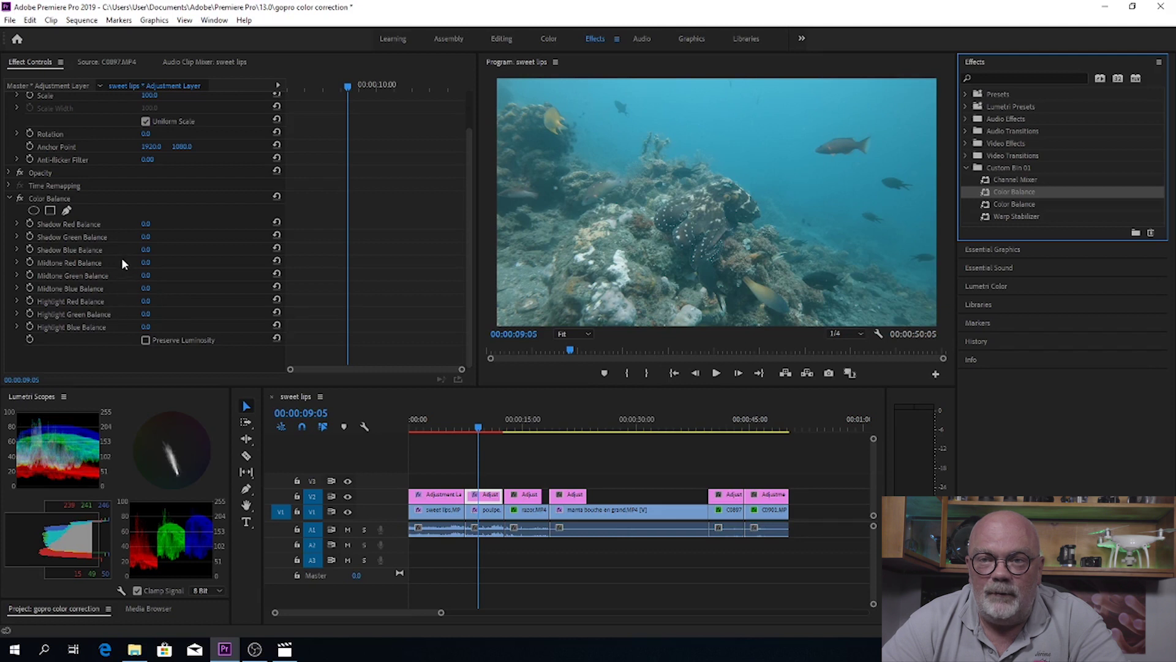
drag(146, 262, 185, 262)
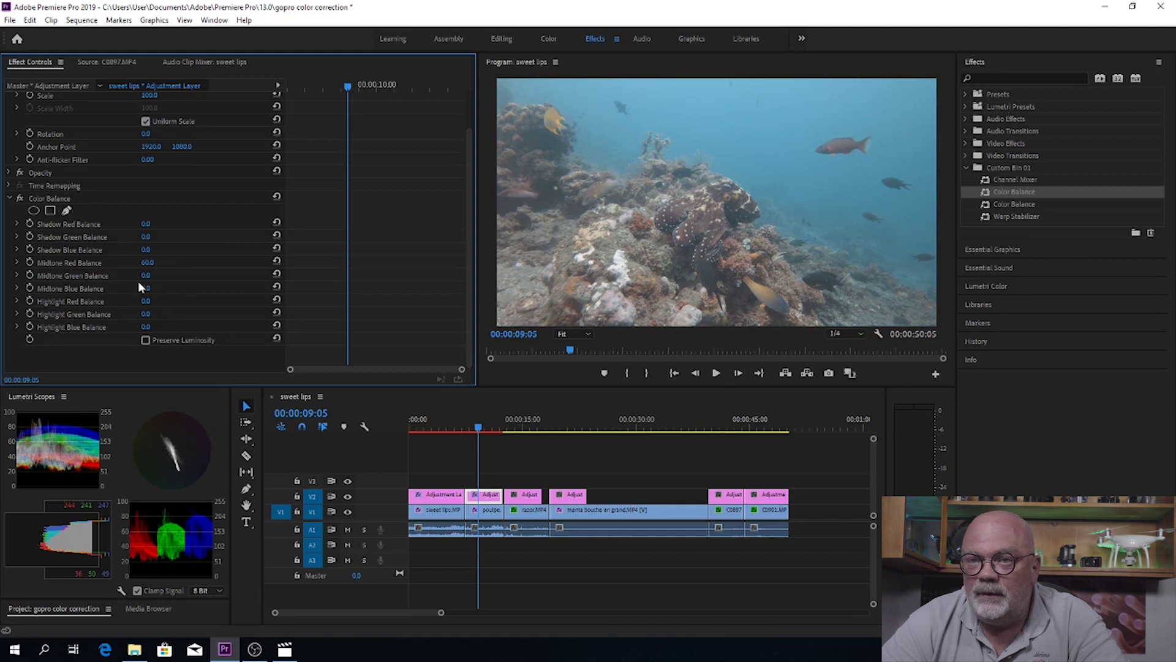
- Compare the octopus footage with Color Balance off and on, and set Shadow Blue Balance to 9
click(20, 198)
click(20, 198)
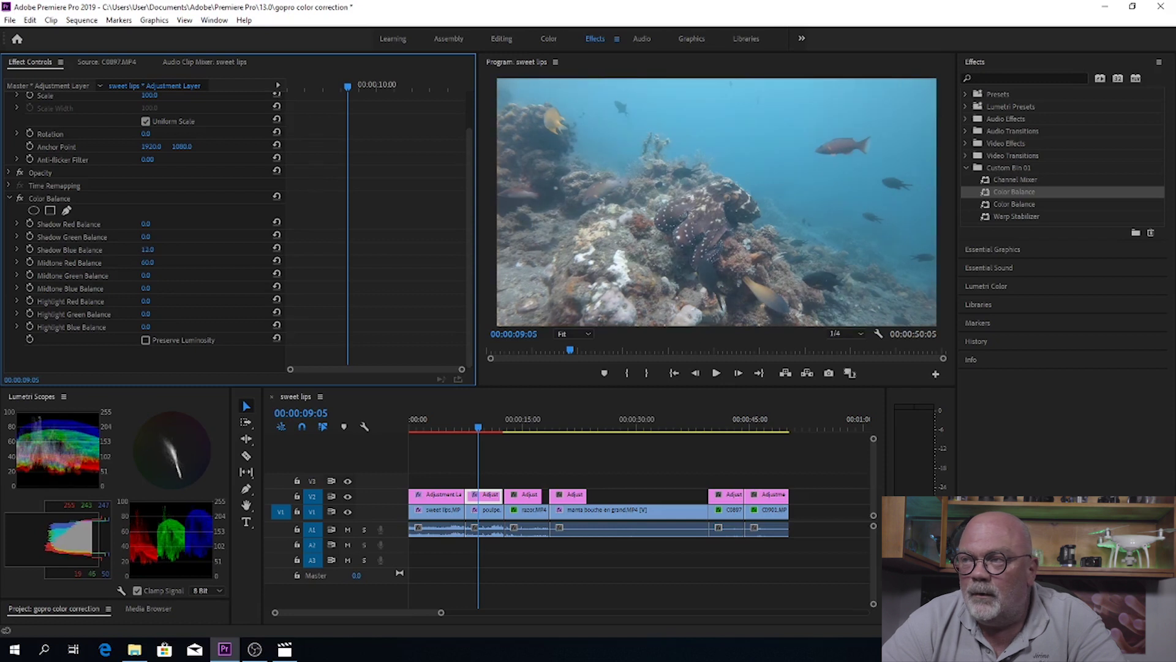
drag(147, 249, 145, 250)
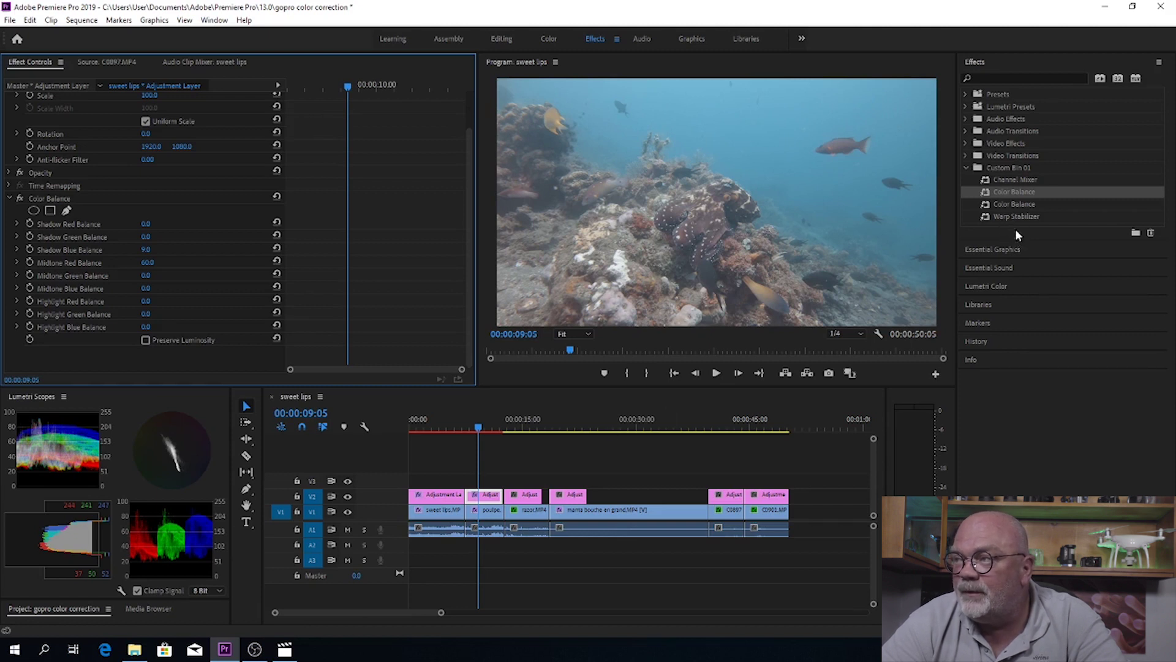
- Apply Channel Mixer to the octopus clip's adjustment layer, with Green-Blue at -16 and Blue-Green at -6
drag(1012, 178, 472, 496)
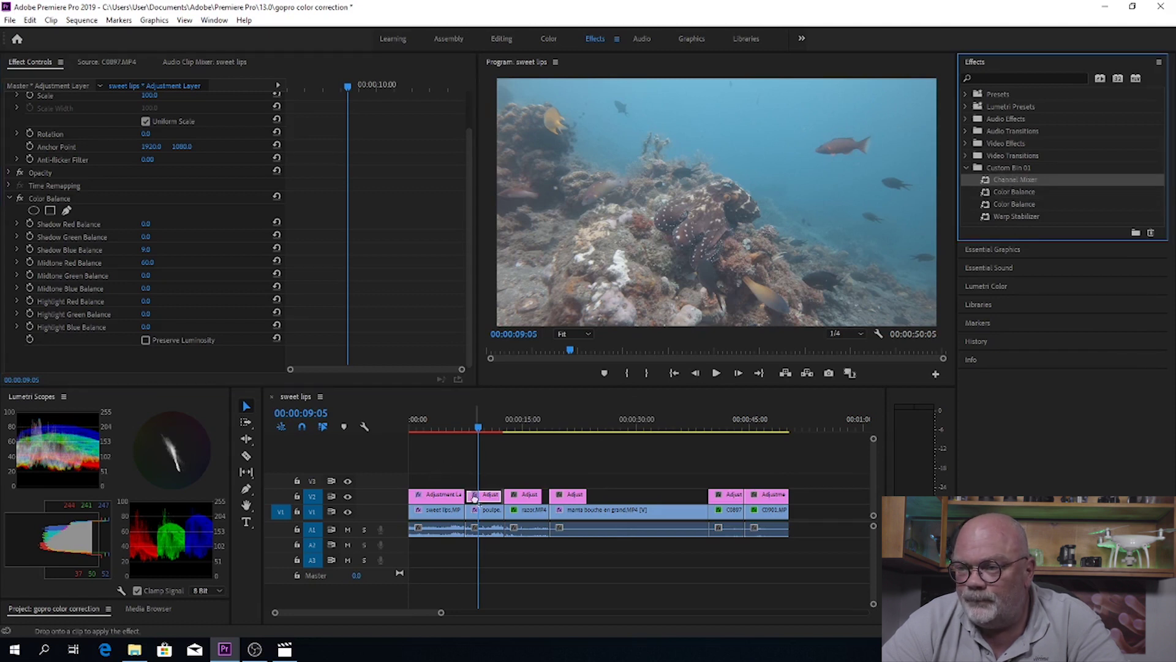
scroll(384, 280, down, 5)
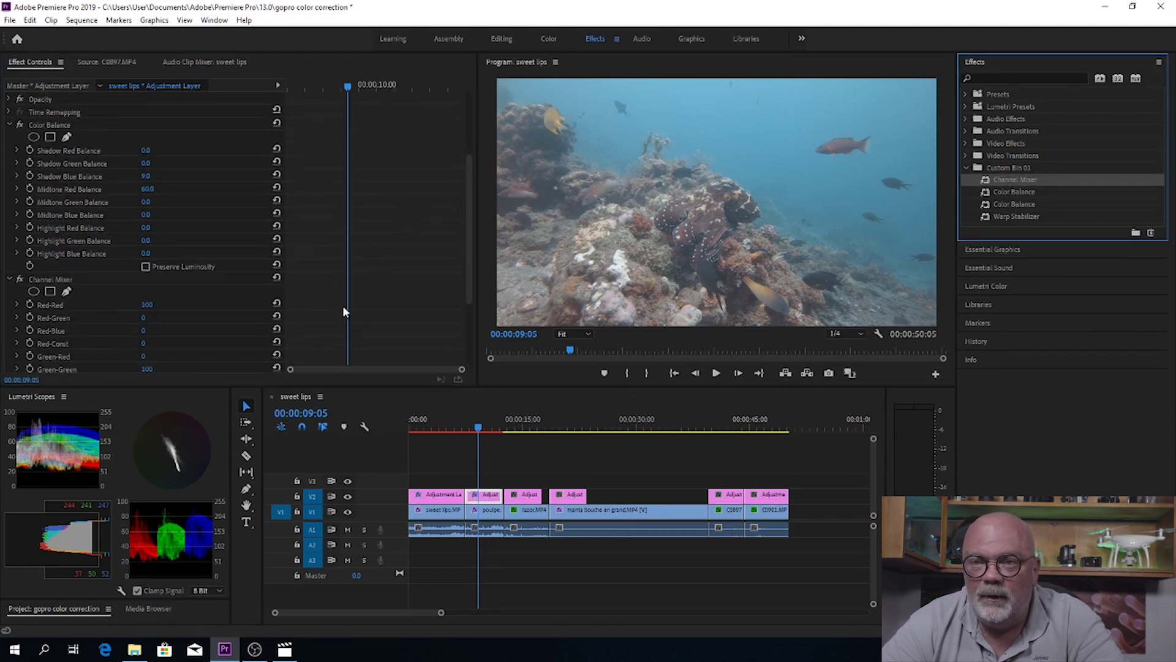
scroll(301, 308, down, 2)
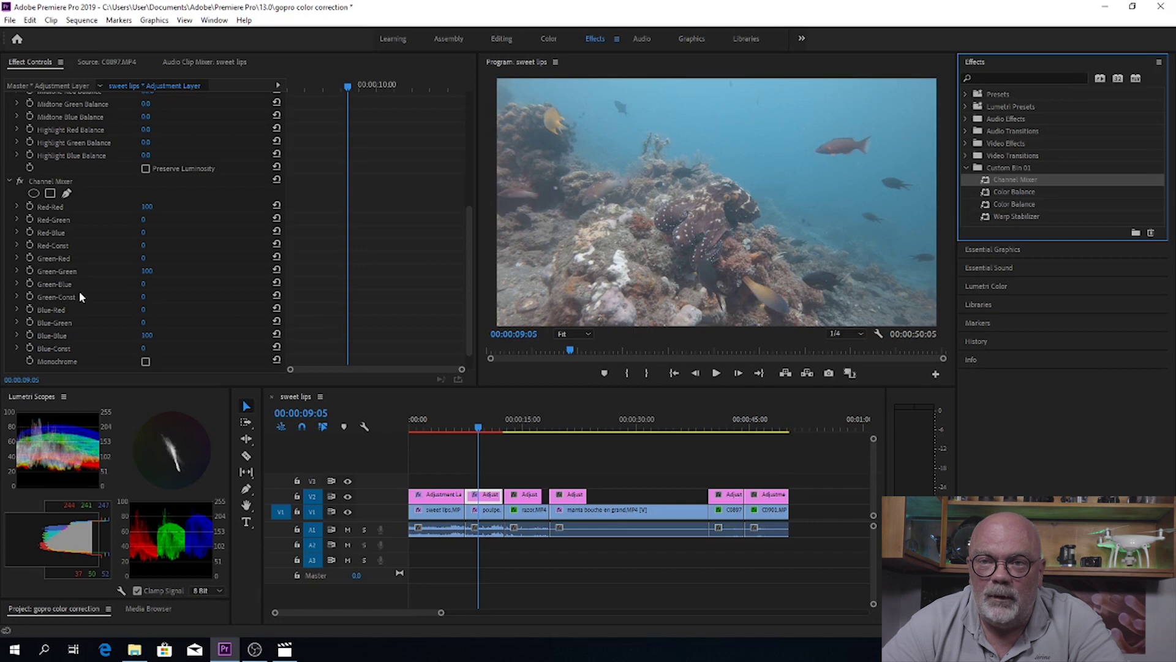
click(142, 284)
drag(142, 283, 133, 284)
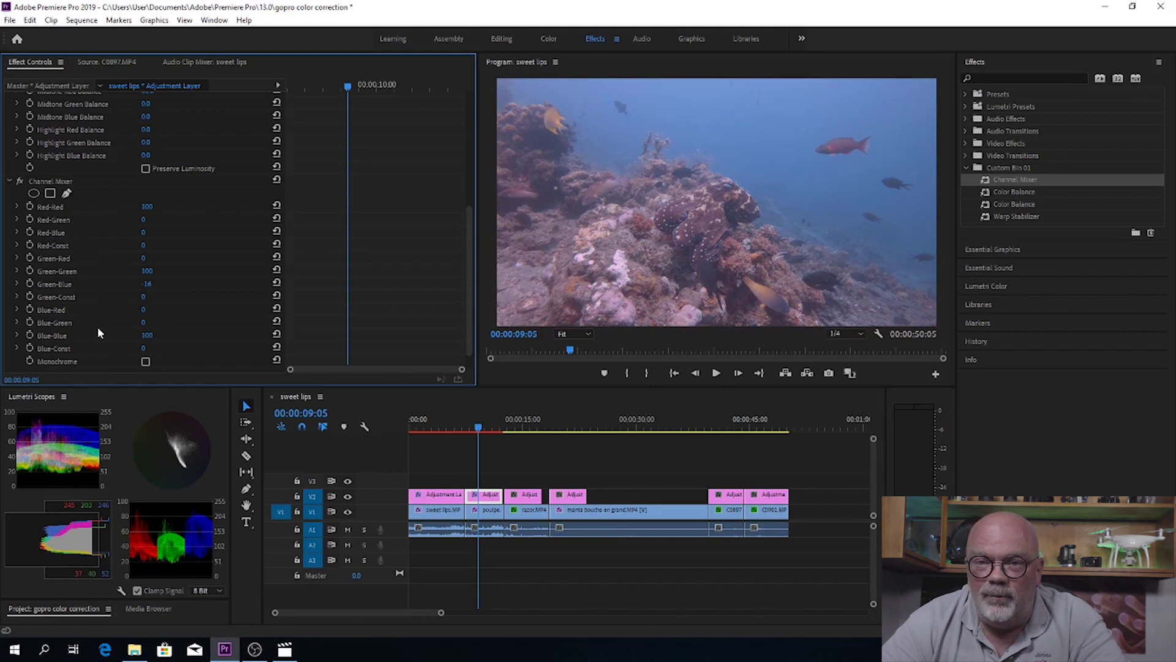
drag(142, 322, 155, 322)
- Switch the Channel Mixer off and on repeatedly to compare the octopus footage with and without it
click(25, 182)
click(24, 182)
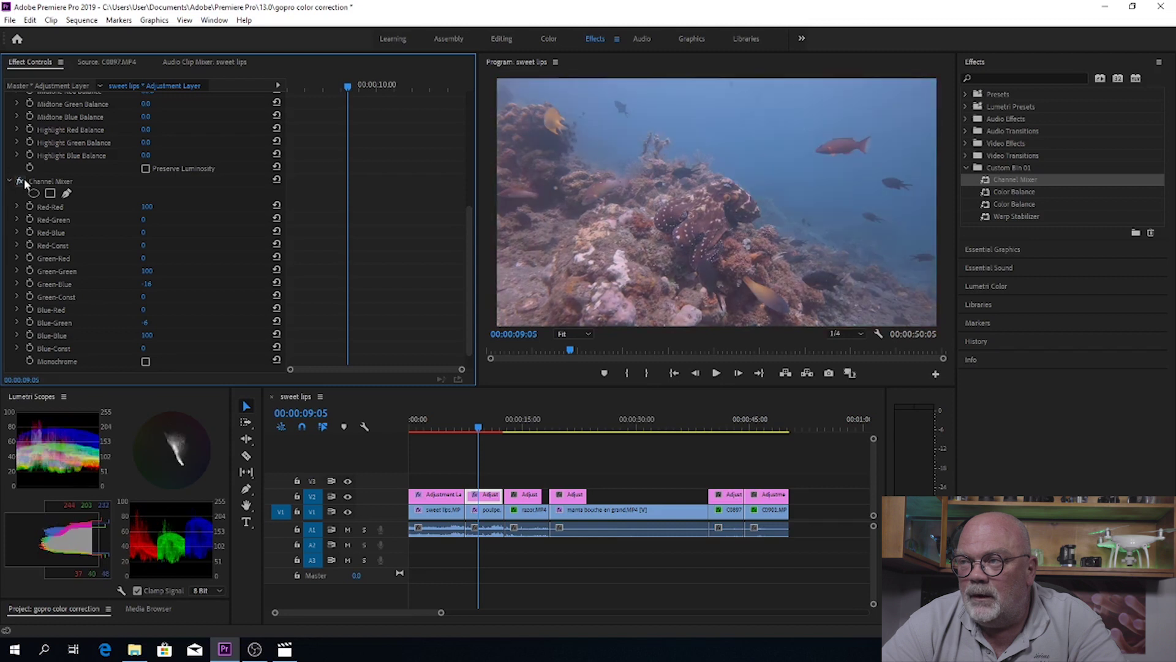
click(25, 183)
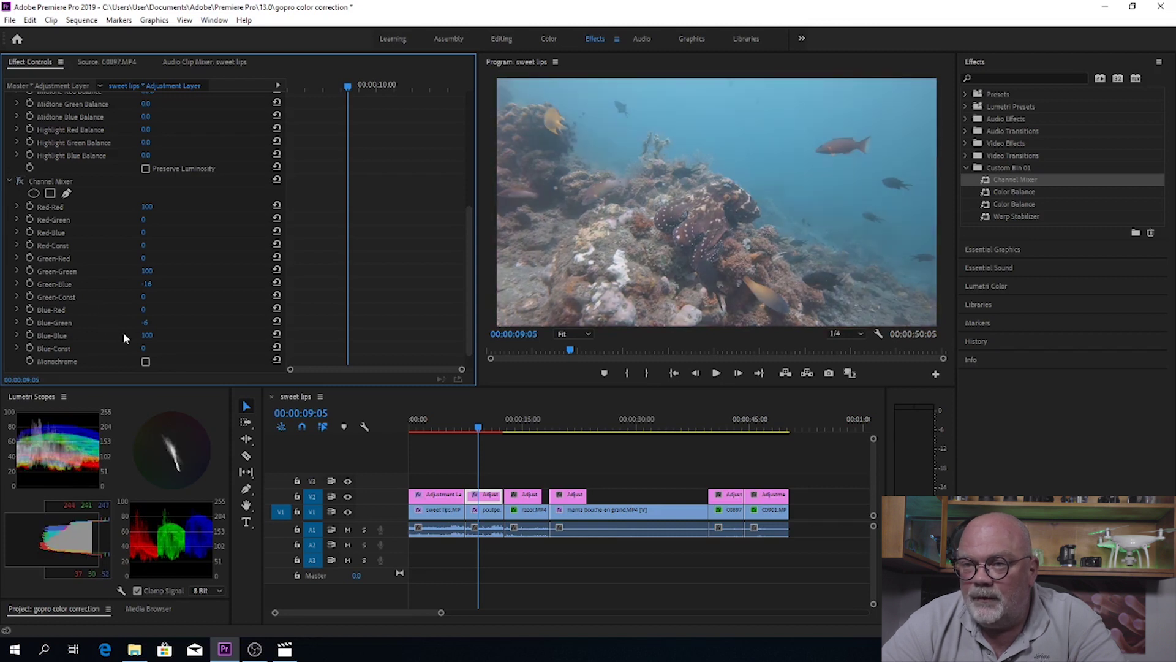
click(22, 180)
click(21, 180)
click(20, 181)
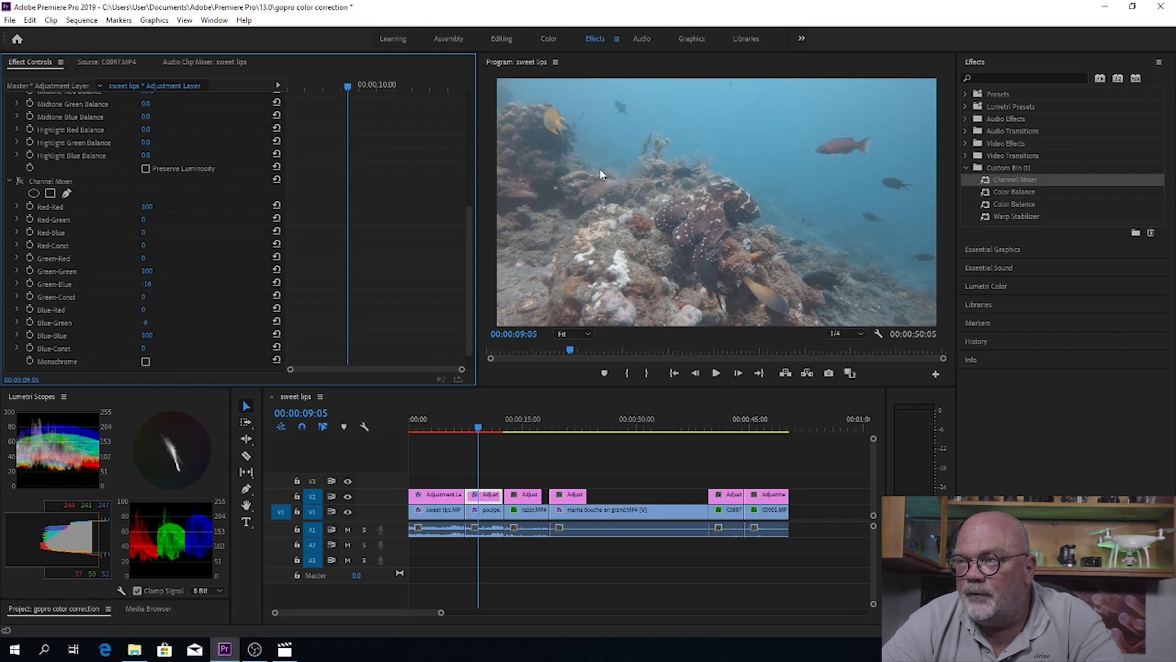
click(21, 181)
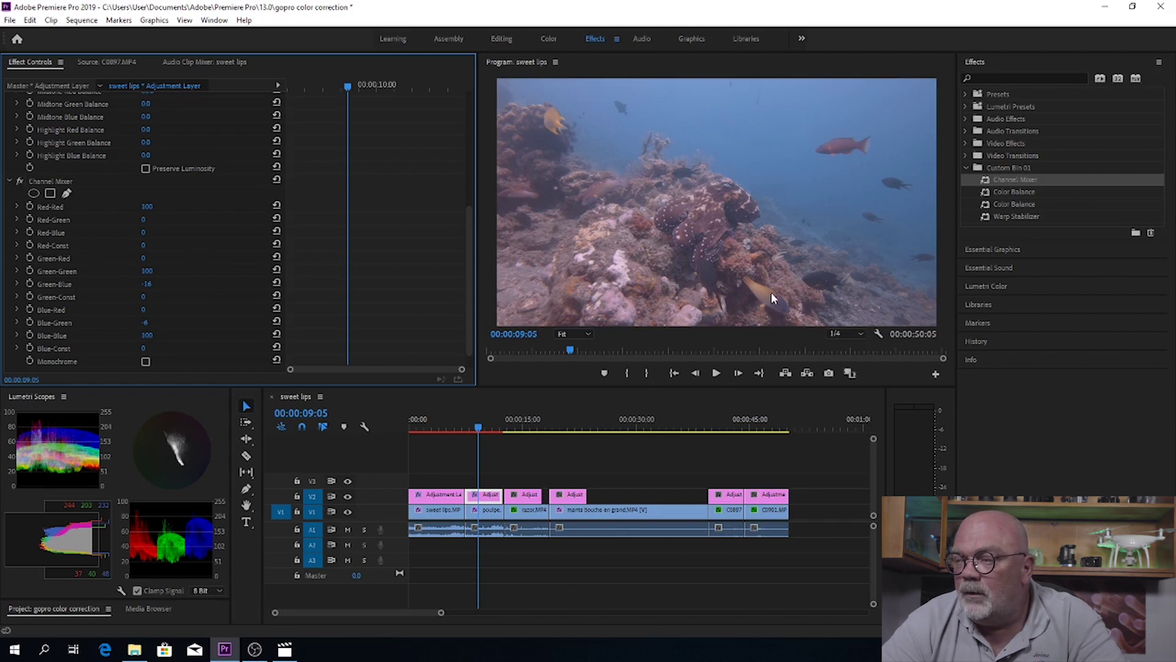
- Apply Color Balance to the adjustment layer above the razor clip at 00:00:14:02 and set Midtone Red Balance to 42
click(494, 439)
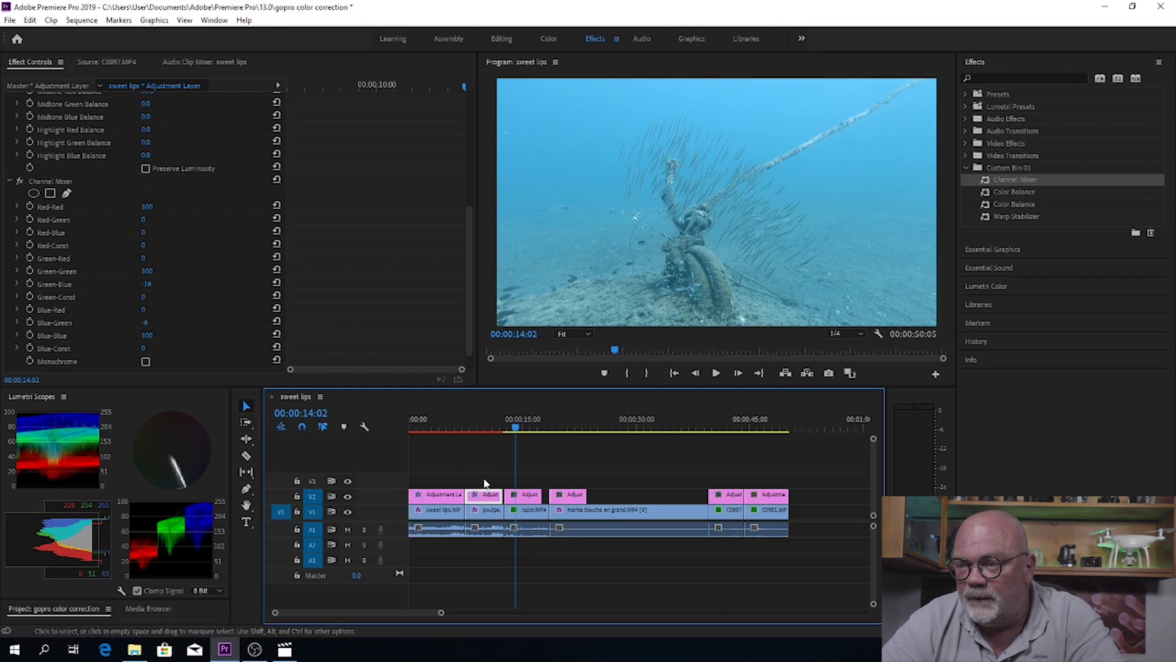
click(531, 495)
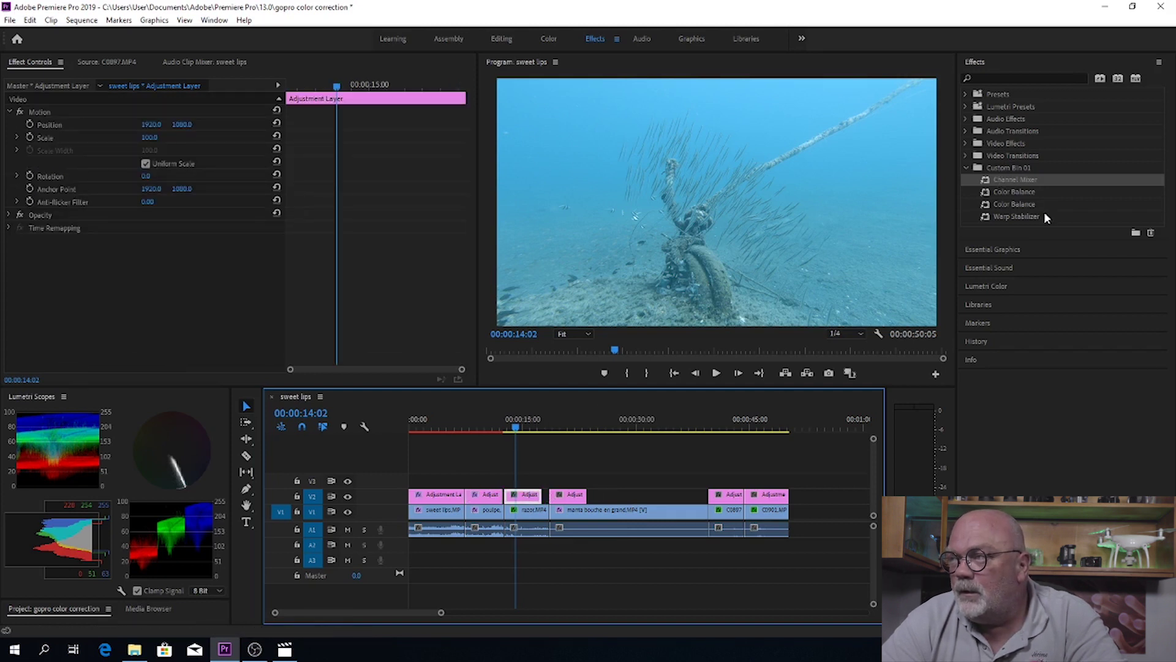
drag(1006, 200, 528, 499)
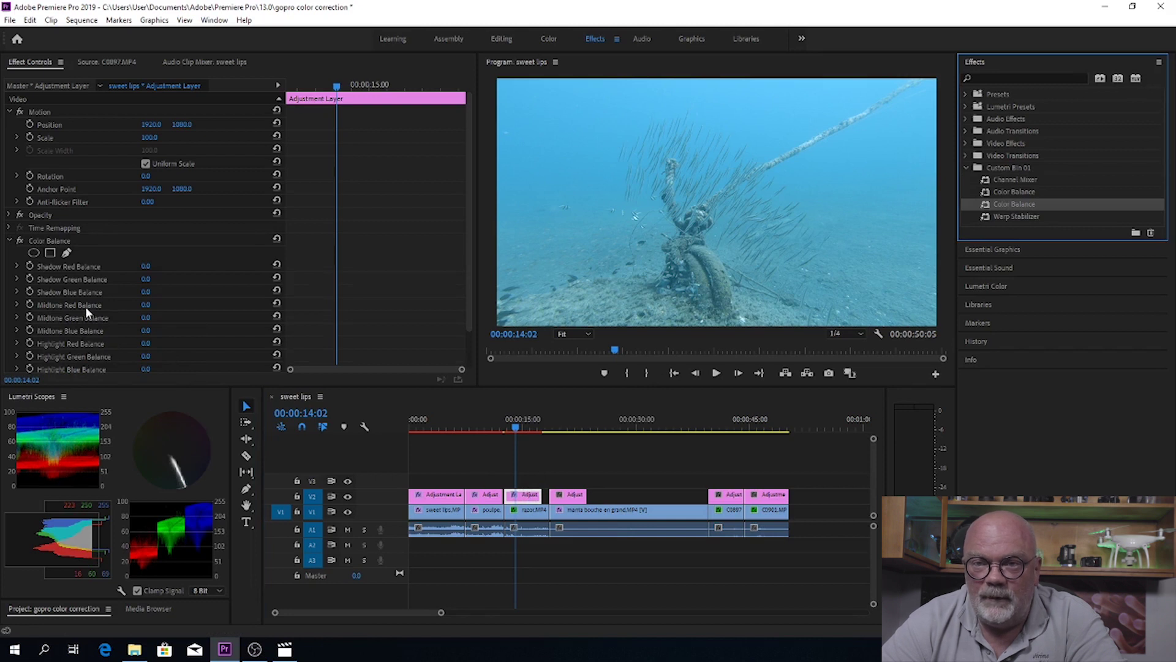
drag(146, 304, 171, 305)
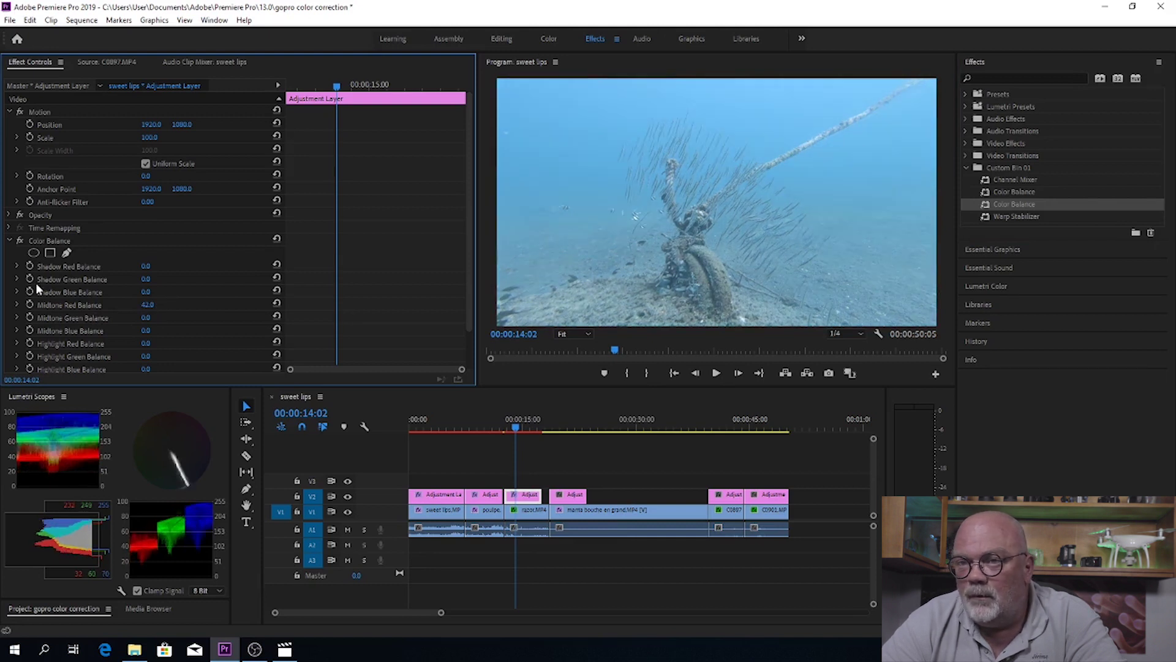
click(20, 234)
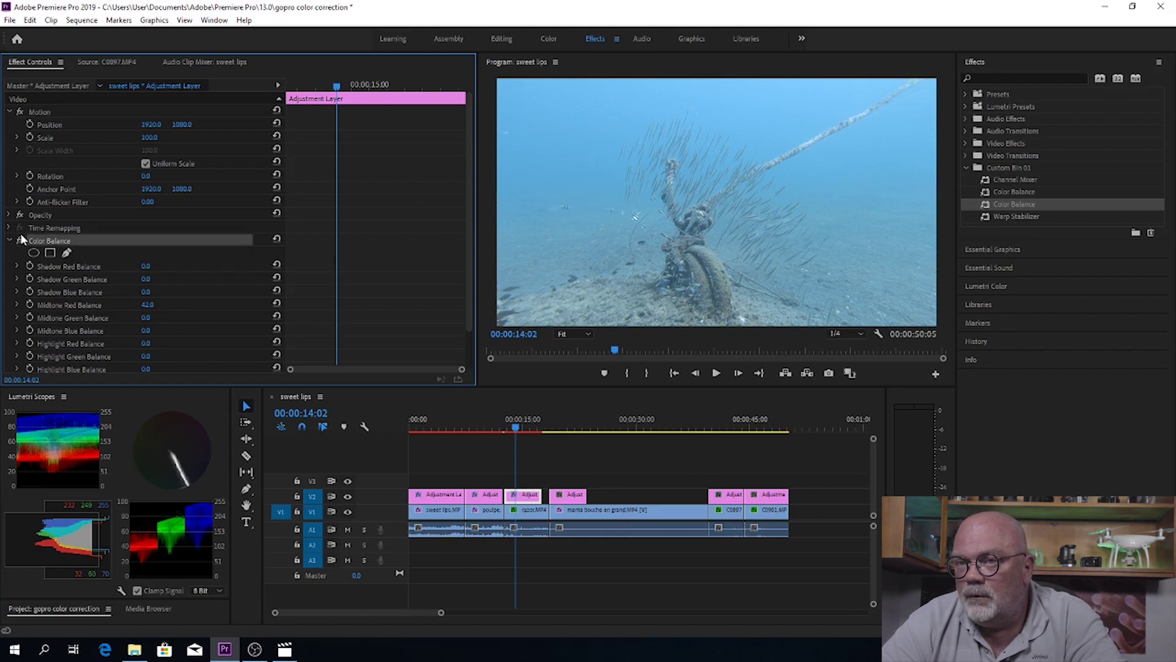
- Set Shadow Red Balance to 22 on the razor clip's adjustment layer and compare the footage with Color Balance off and on
click(21, 240)
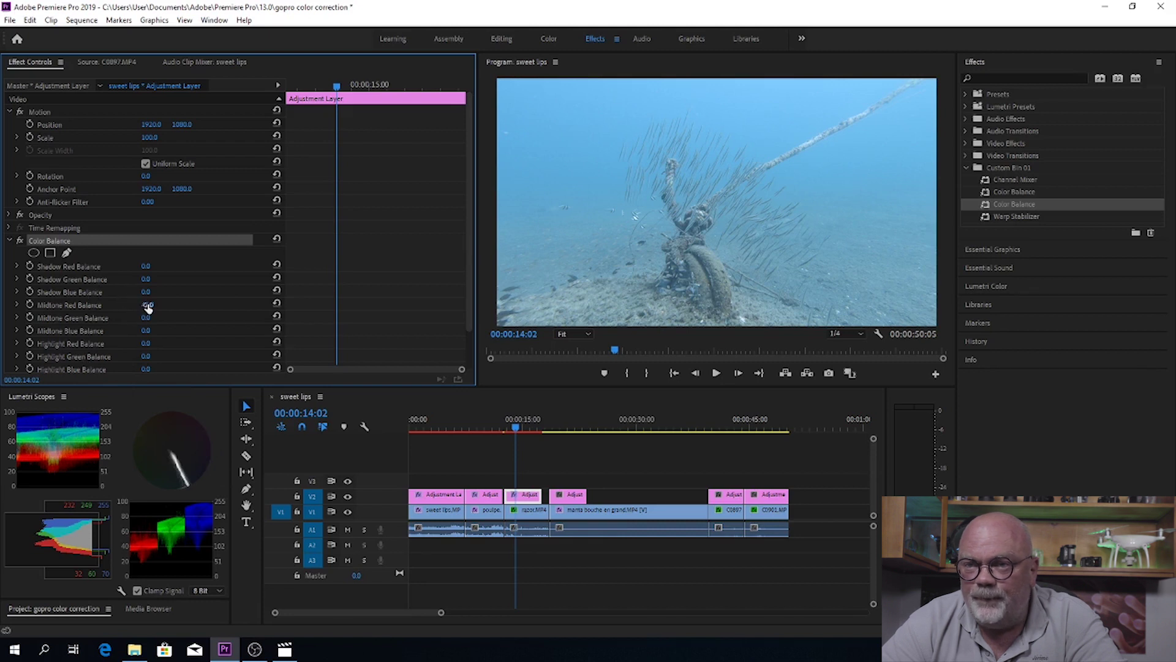
click(145, 266)
text(31)
key(Return)
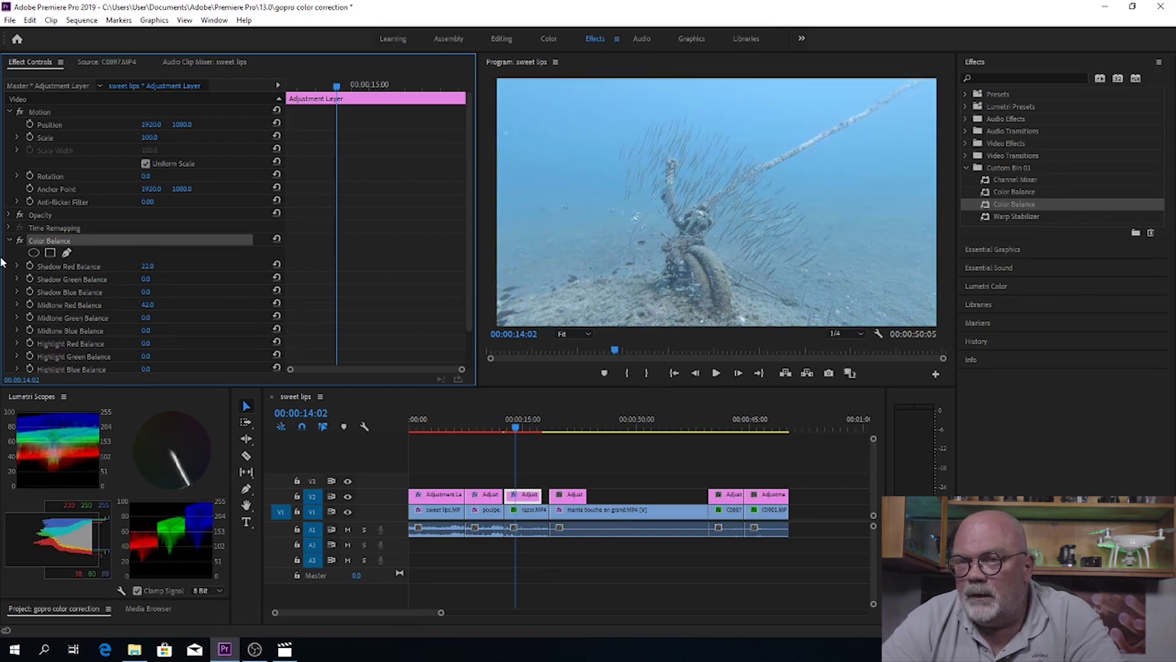
click(19, 240)
click(19, 241)
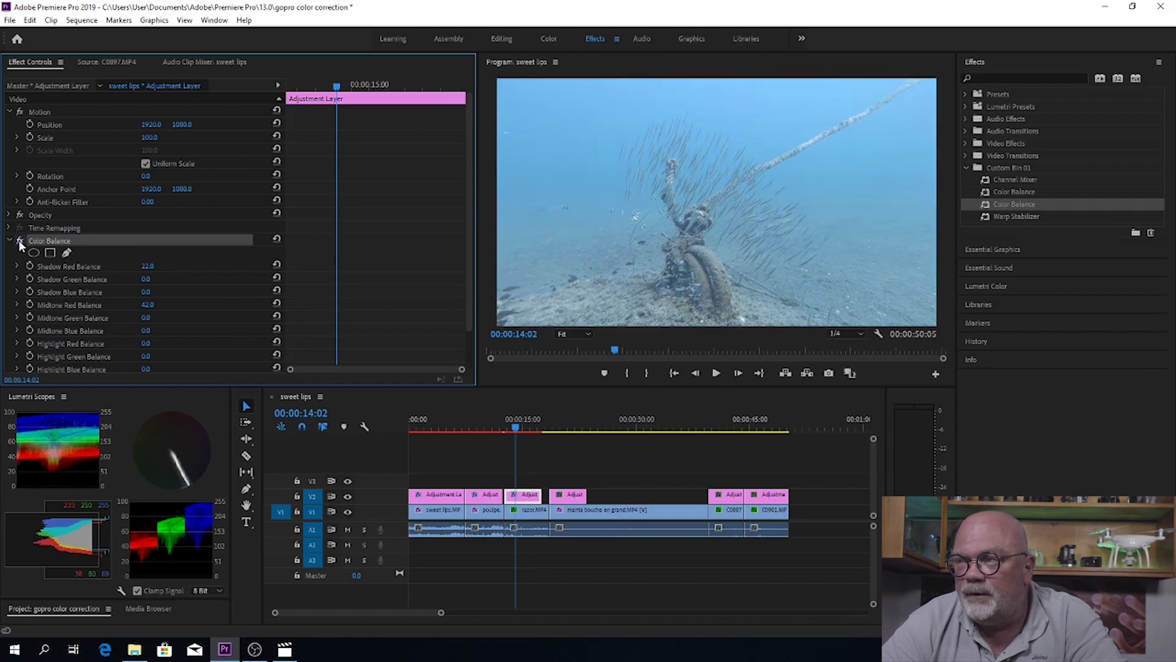
click(18, 240)
click(19, 240)
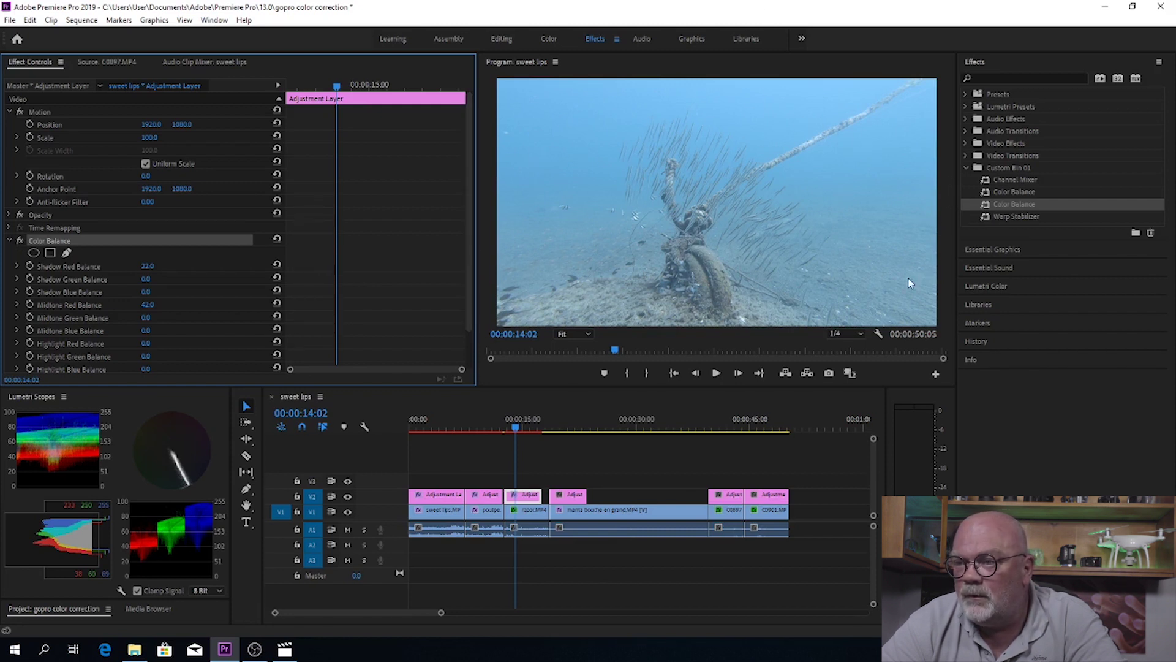
- Apply Channel Mixer to the razor clip's adjustment layer and set Green-Blue to -15
scroll(294, 278, down, 1)
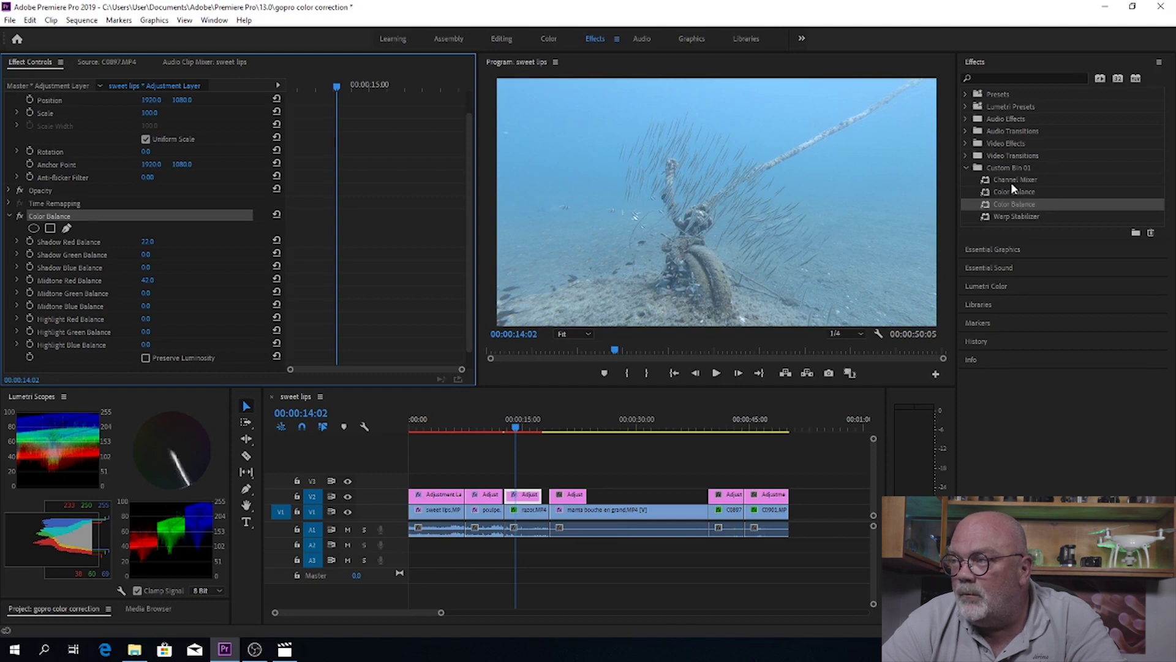
drag(1012, 175, 514, 490)
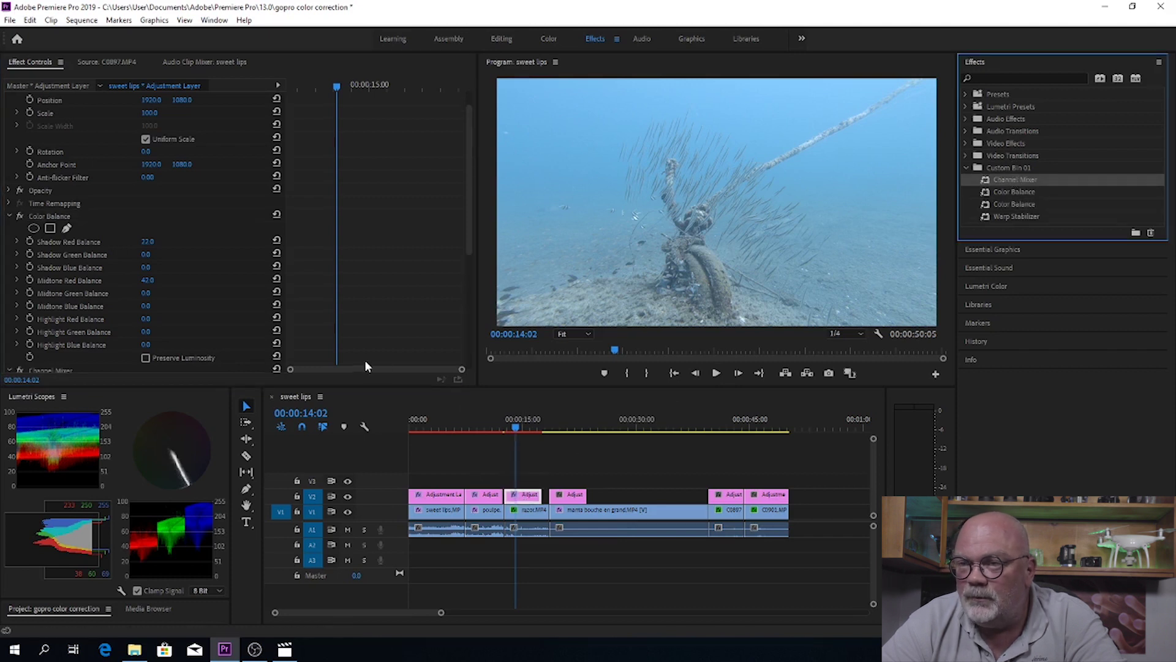
scroll(344, 307, down, 1)
scroll(345, 307, down, 5)
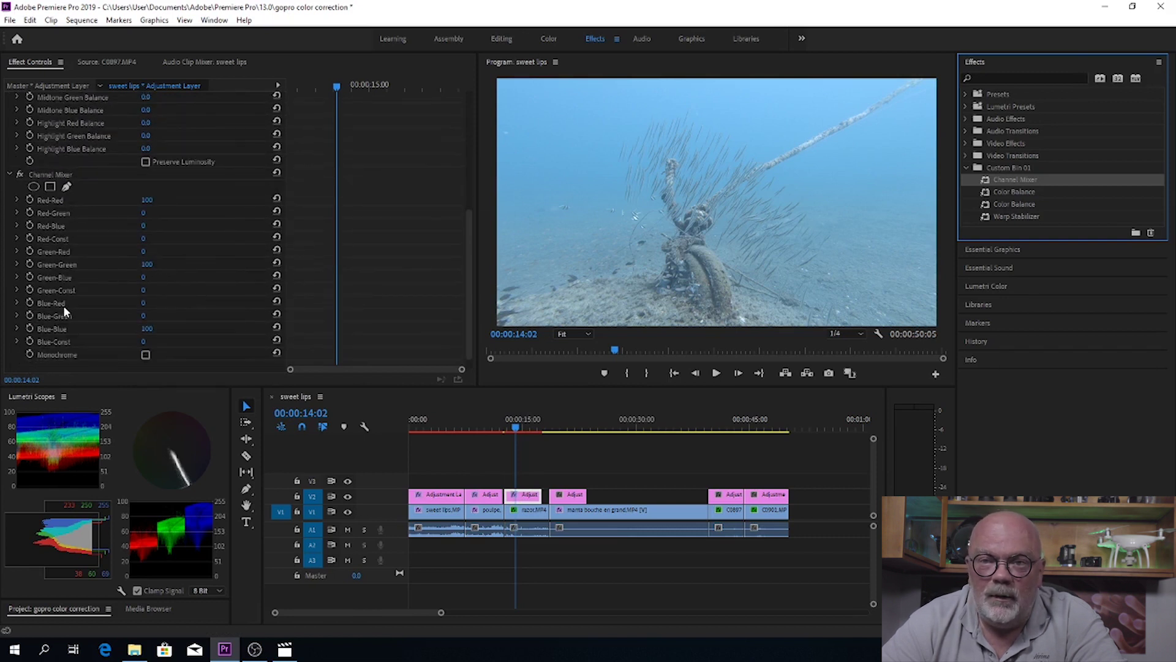
click(145, 278)
drag(145, 277, 126, 277)
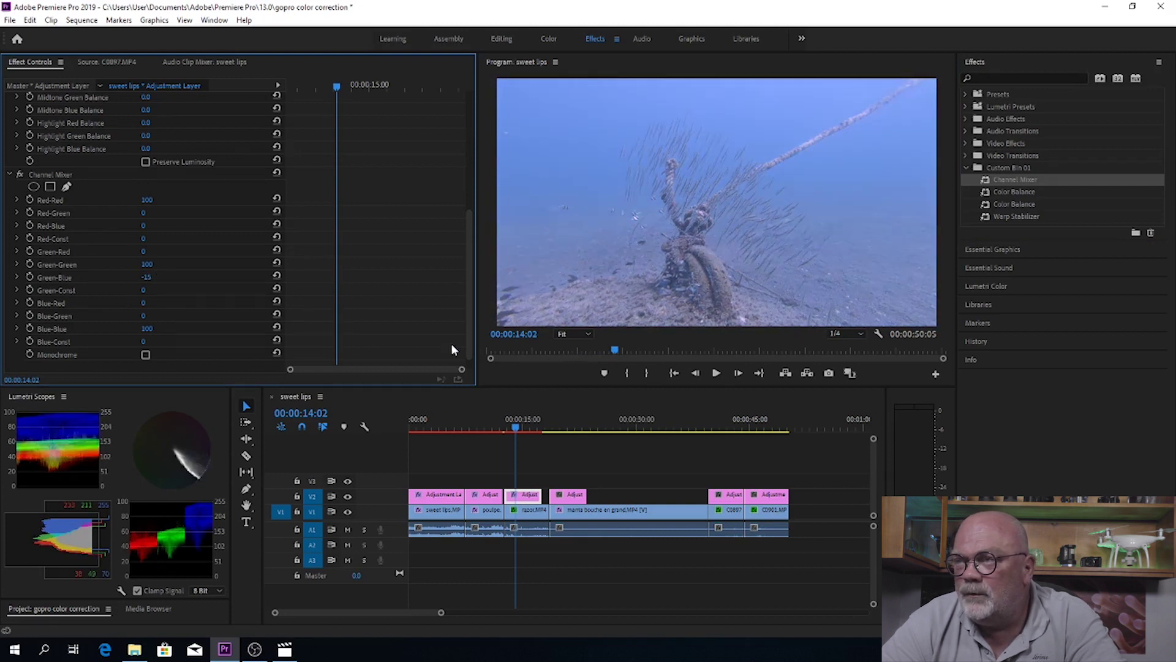
- Switch the Channel Mixer off and on repeatedly to compare the razor footage with and without it
click(19, 176)
click(19, 176)
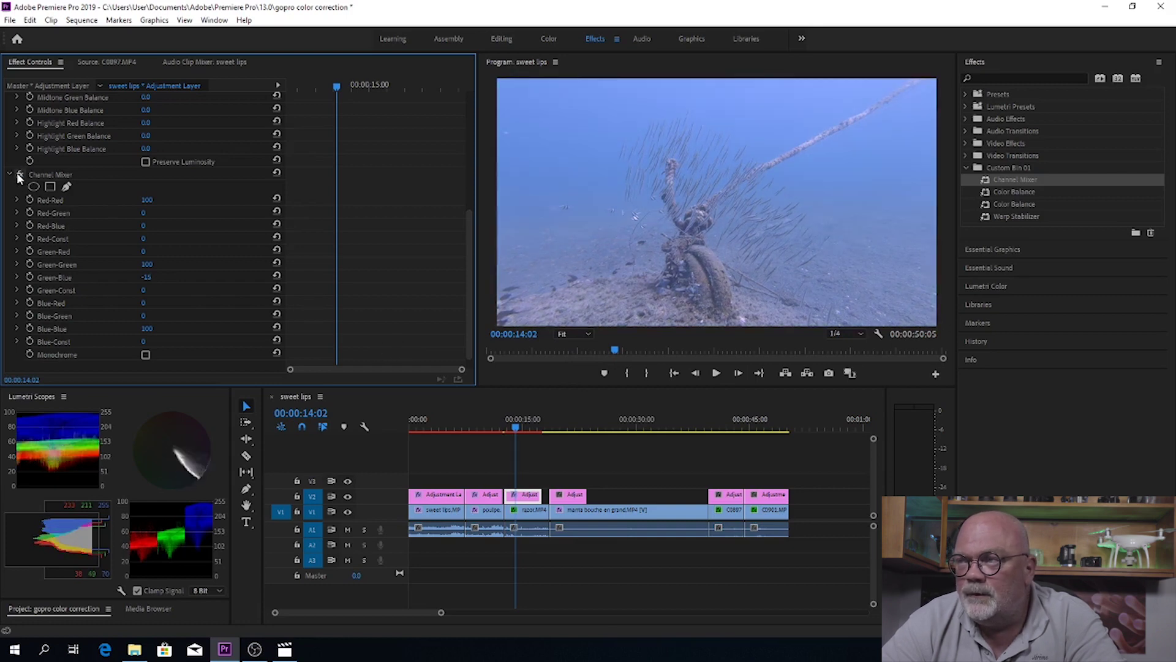
click(19, 176)
click(19, 176)
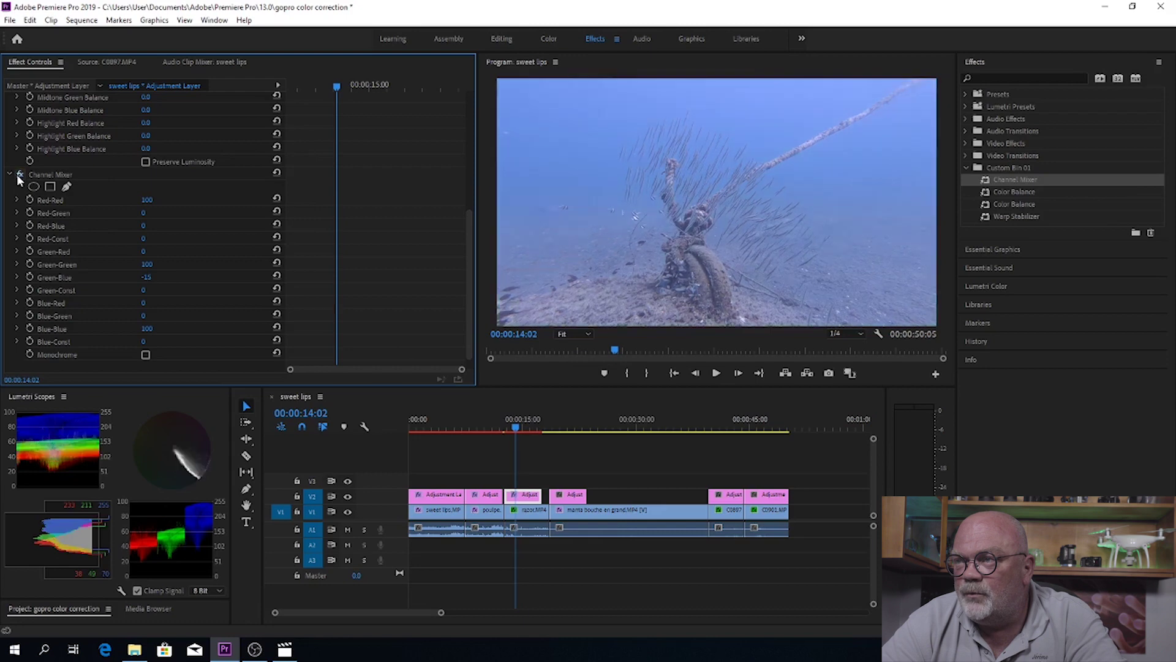
click(19, 176)
click(19, 176)
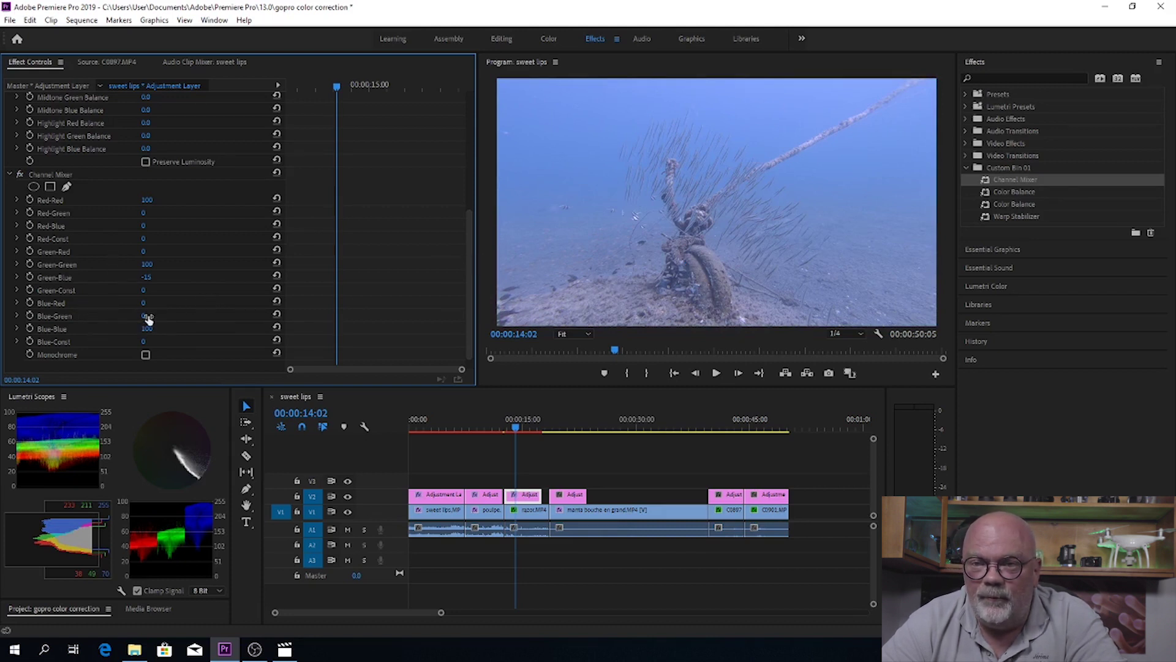
- Set the Channel Mixer's Blue-Green to 6 and Blue-Blue to 95, and compare the razor footage with the effect off and on
drag(143, 315, 154, 317)
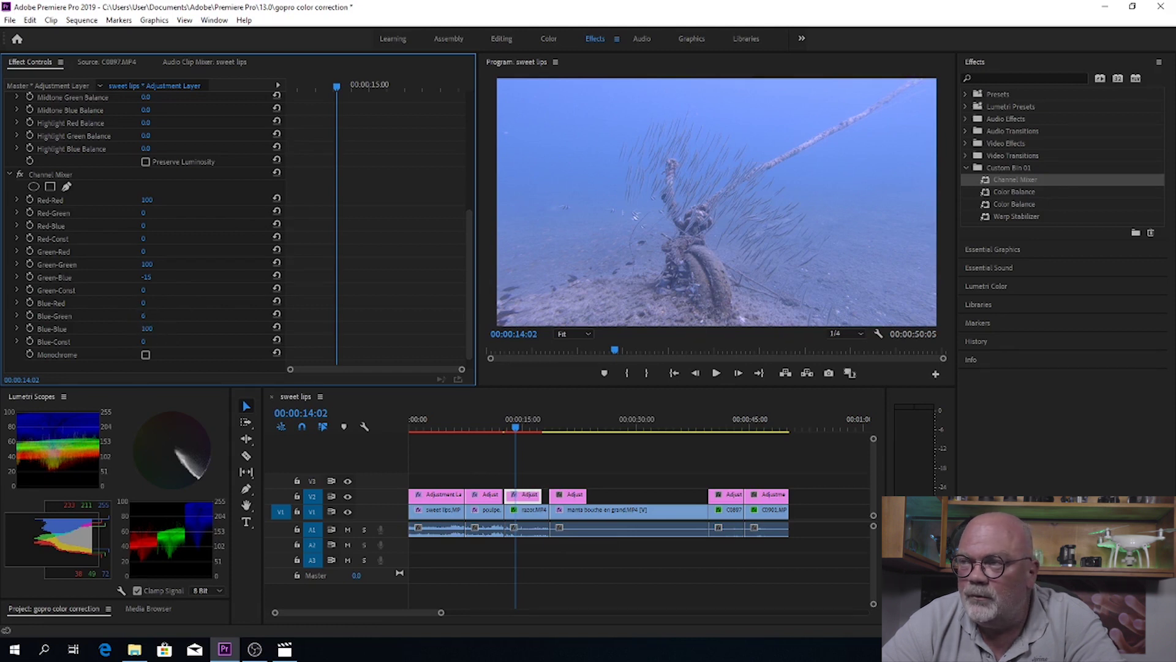
drag(147, 328, 145, 328)
click(19, 175)
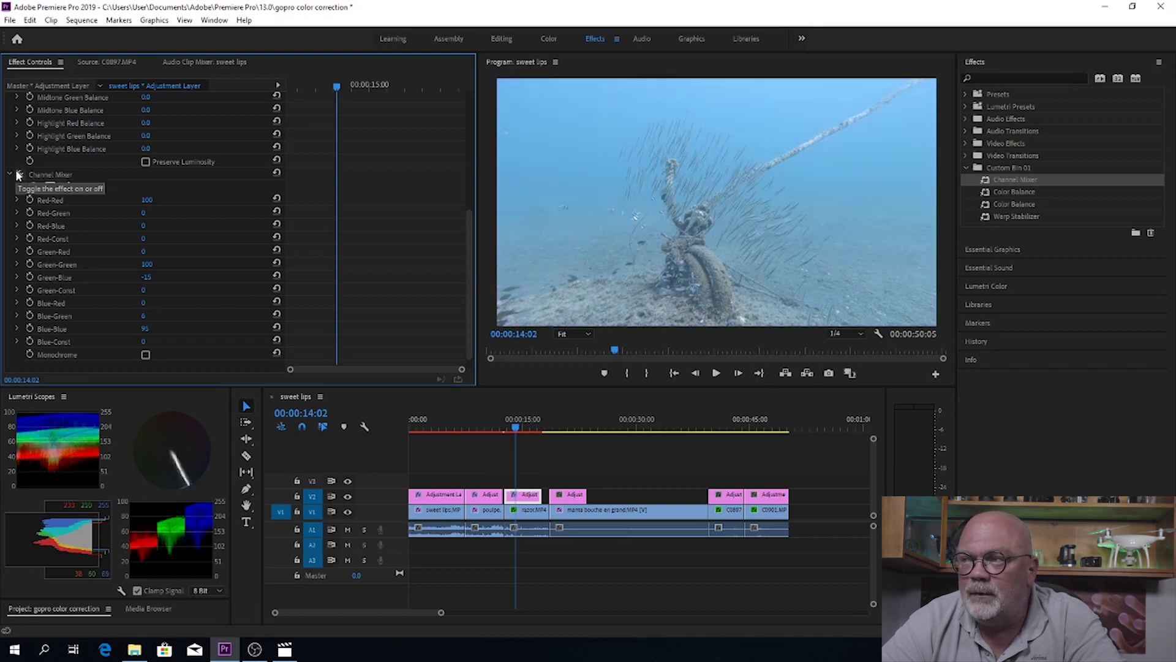
click(19, 175)
click(19, 174)
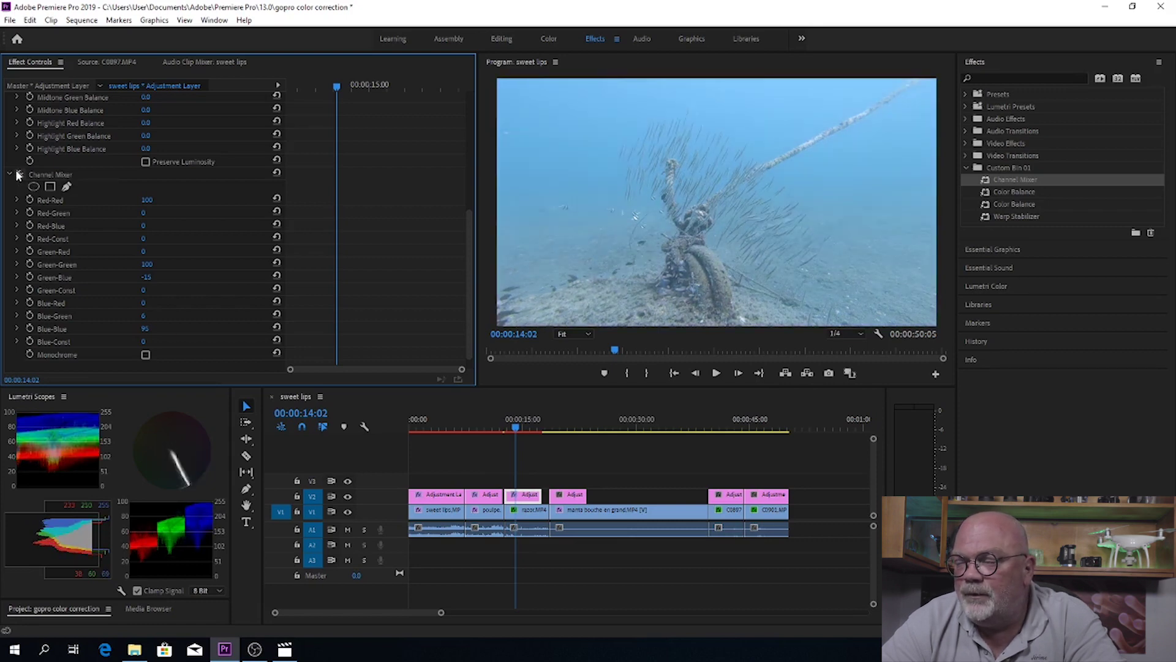
click(19, 175)
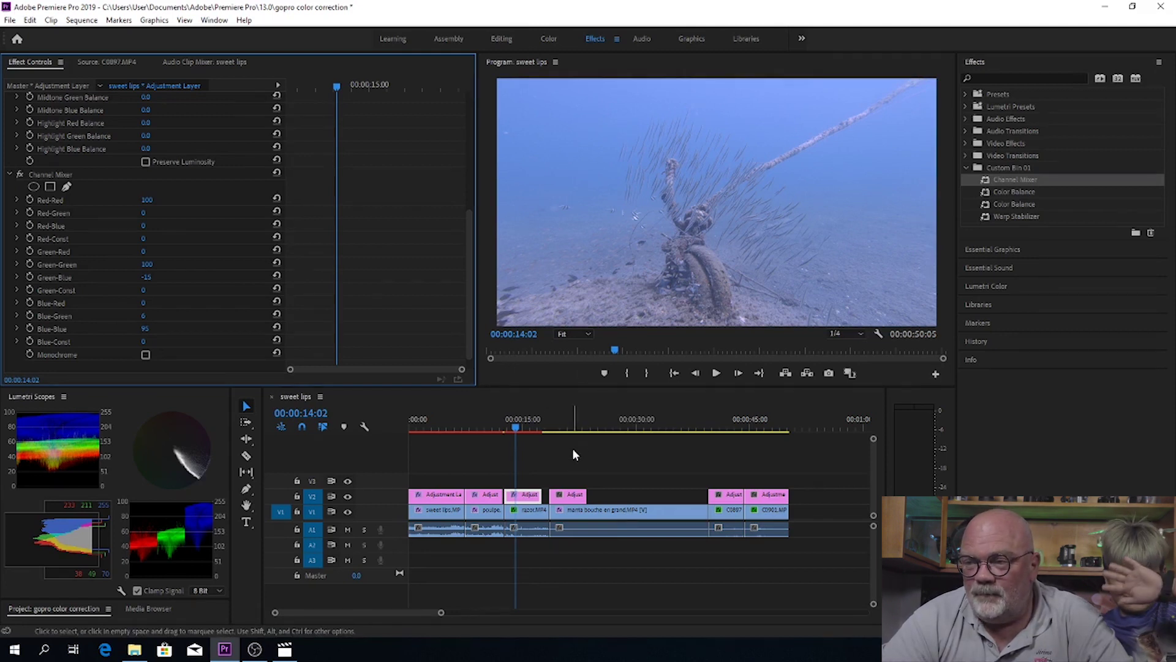
- Extend the adjustment layer above the manta clip to the clip's full length and show the frame at 00:00:31:05
click(569, 423)
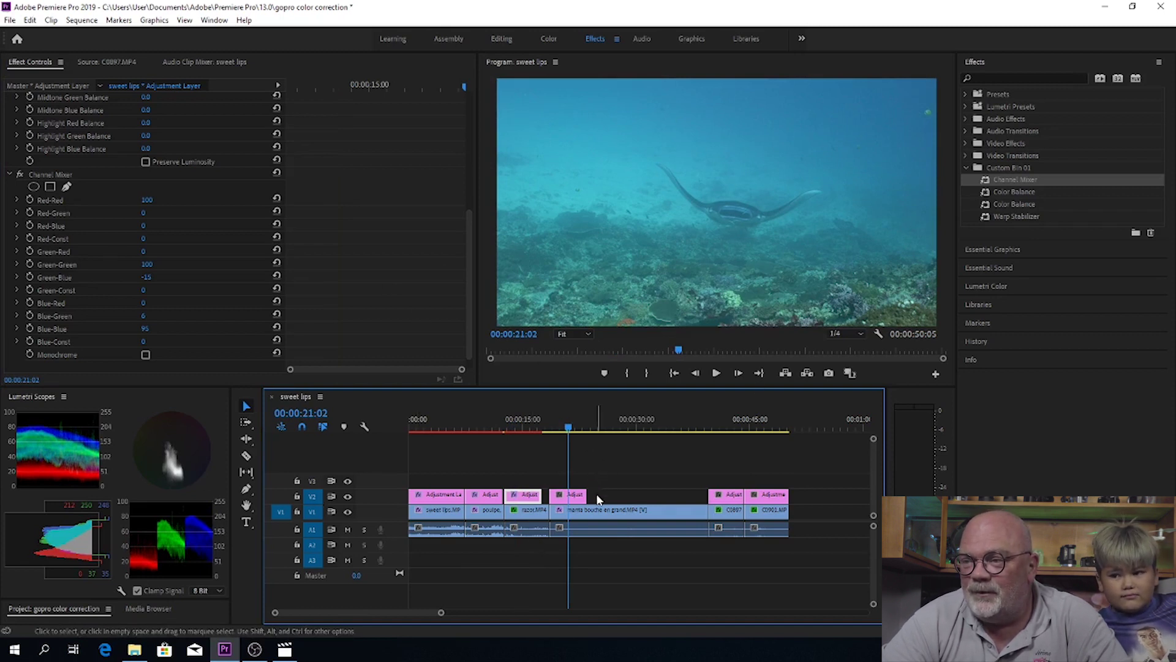
drag(589, 494, 708, 494)
click(645, 422)
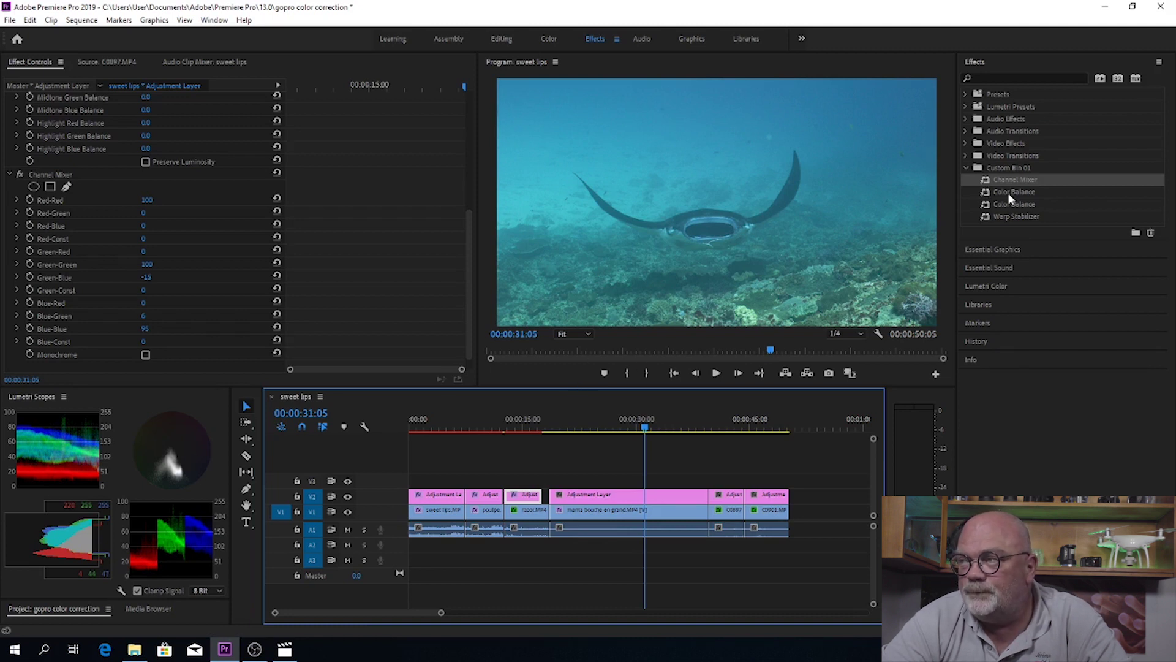
- Apply Color Balance to the manta clip's adjustment layer, with Midtone Red Balance at 55 and Highlight Red Balance at 27
drag(1008, 190, 603, 494)
scroll(238, 272, down, 2)
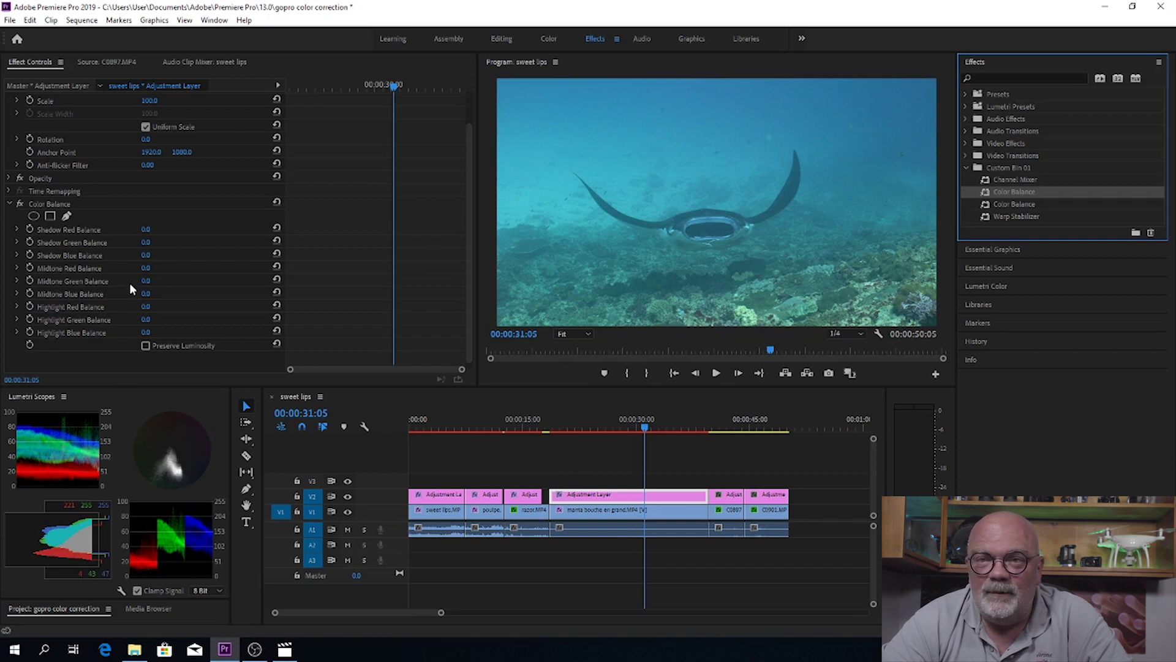
mouse_move(145, 268)
mouse_down()
mouse_move(177, 268)
mouse_move(158, 272)
mouse_up()
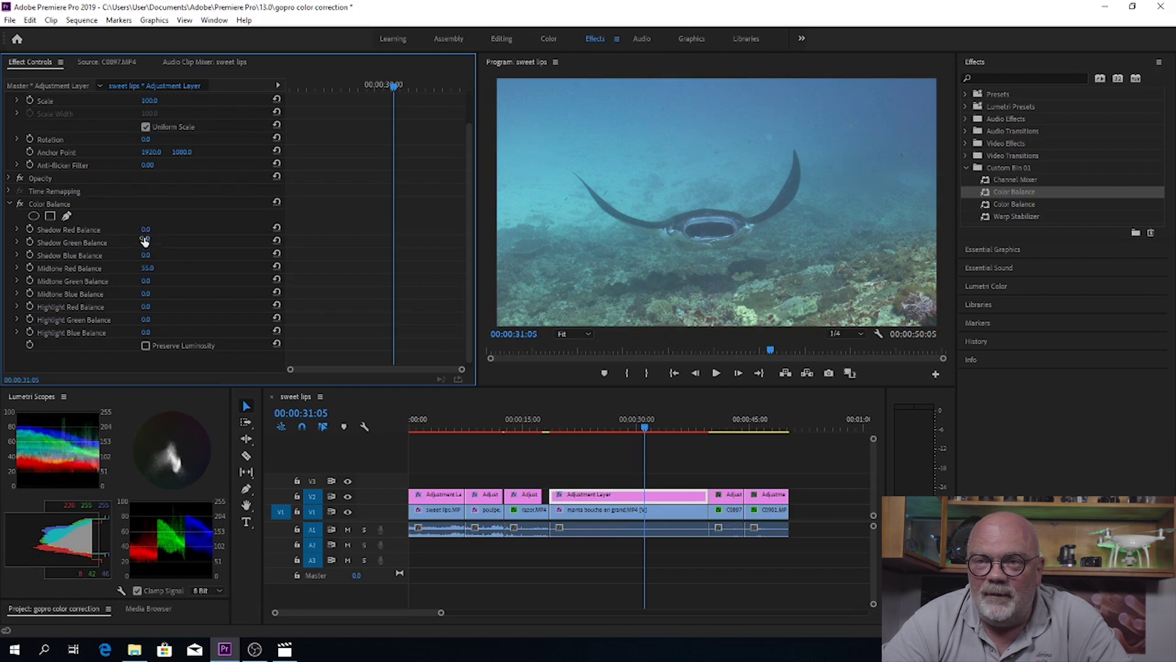
drag(147, 307, 165, 306)
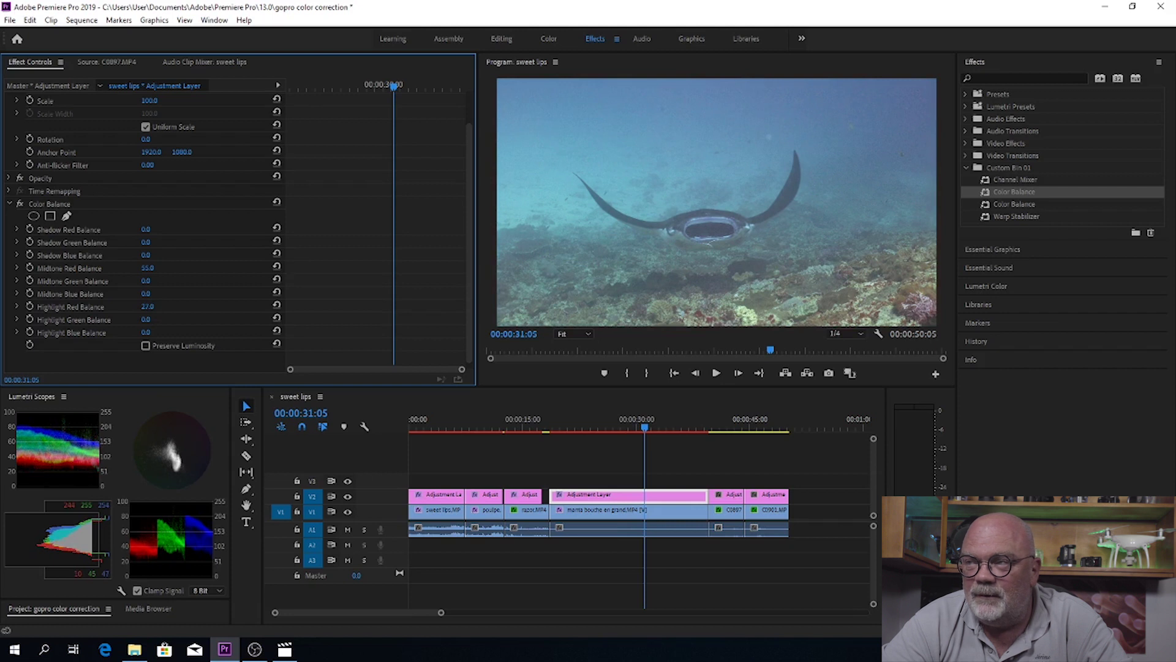
- Try a Shadow Red Balance of 4 on the manta clip's adjustment layer and reset that parameter
drag(145, 230, 148, 229)
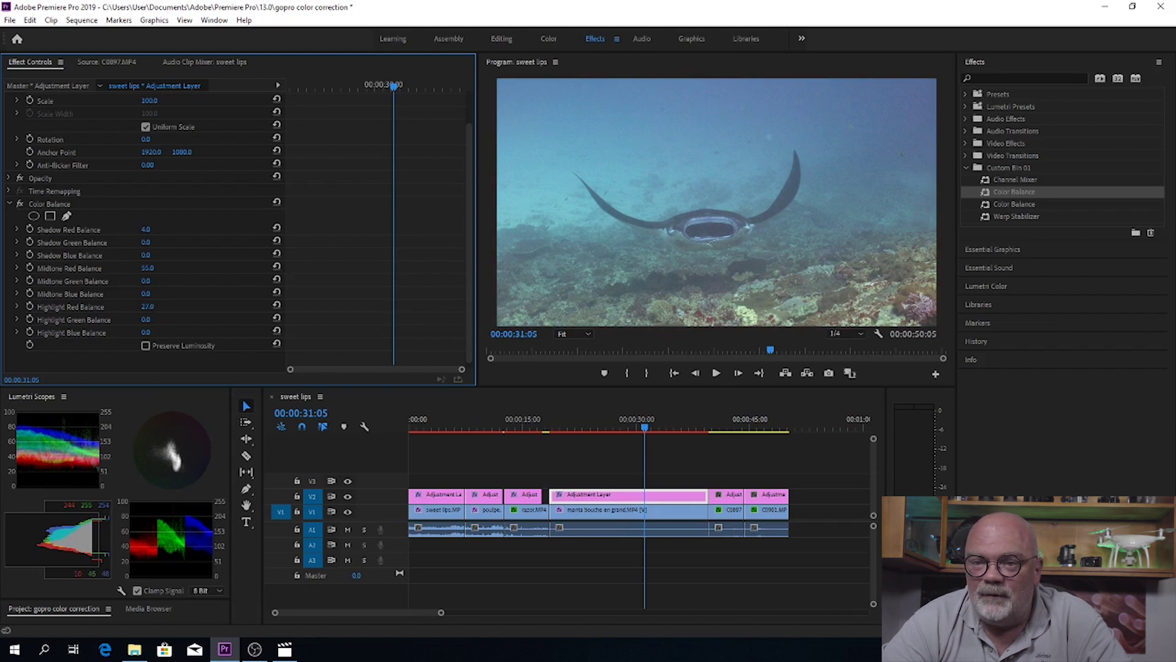
drag(148, 230, 150, 229)
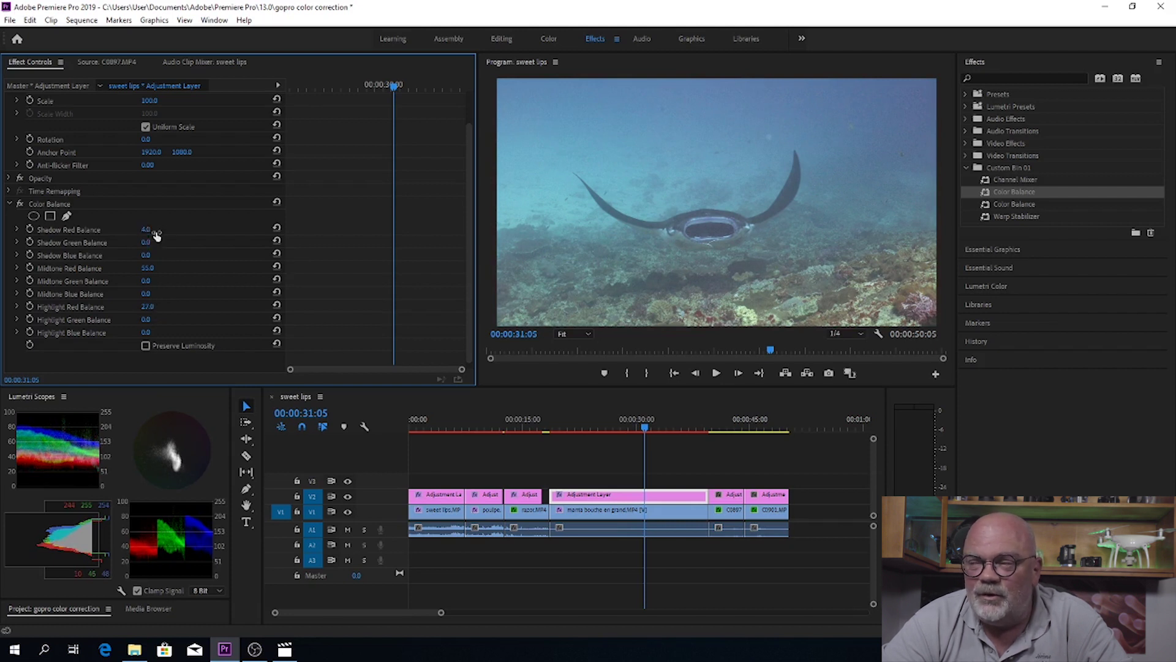
click(276, 227)
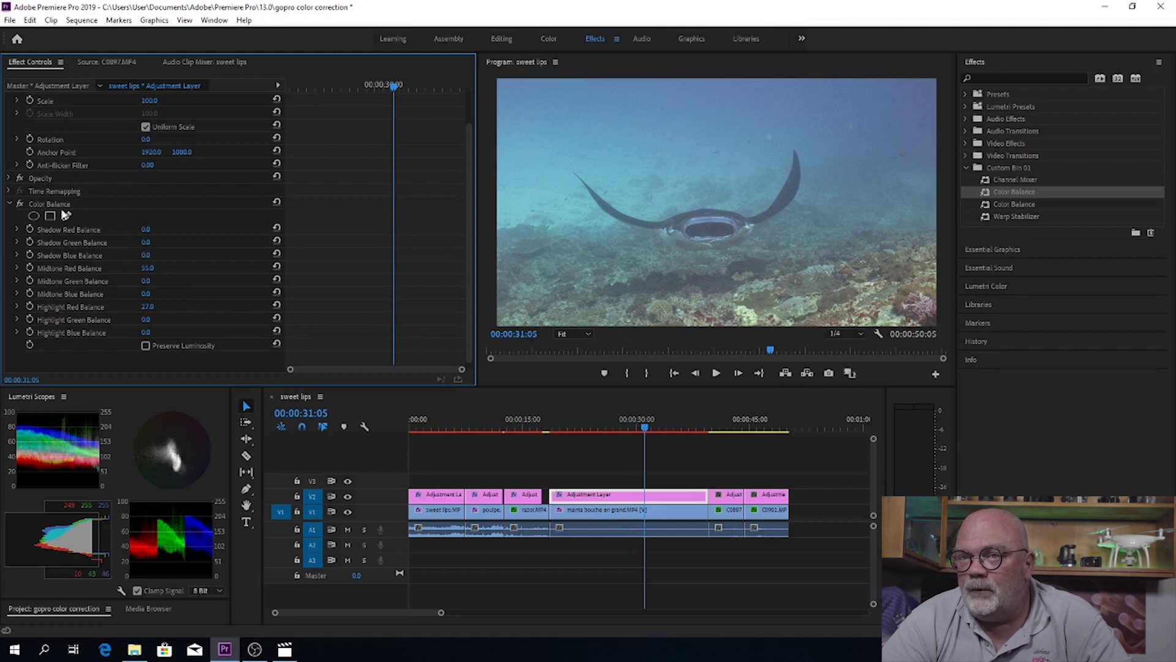
- Switch Color Balance off and on repeatedly to compare the manta footage with and without it
click(19, 203)
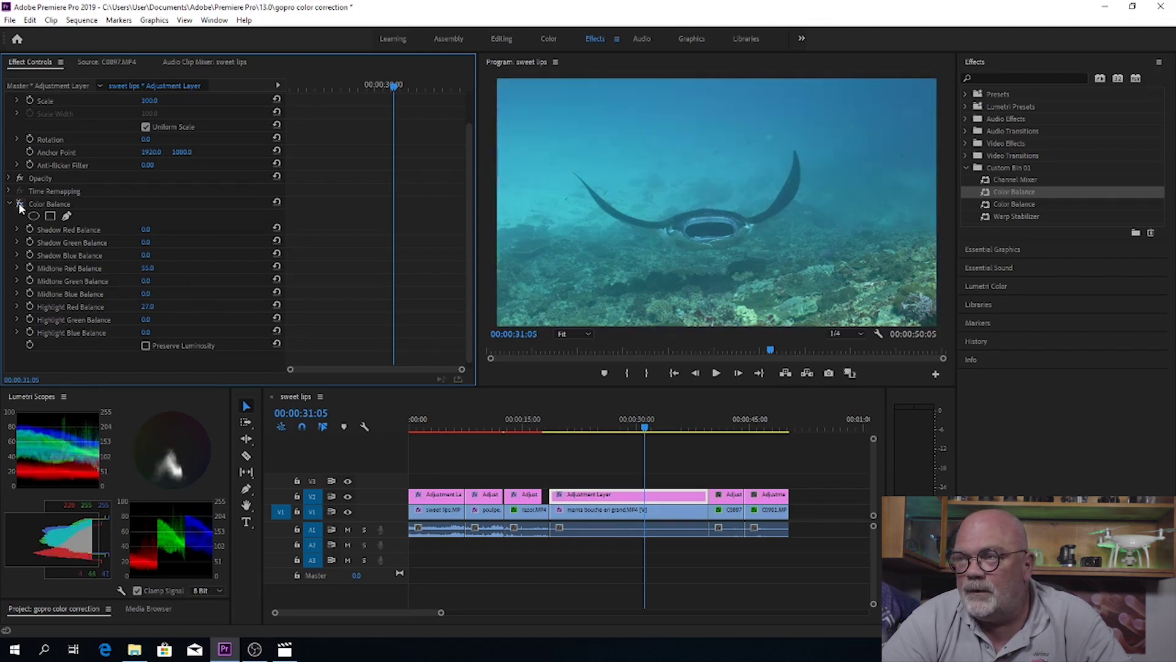
click(19, 203)
click(19, 203)
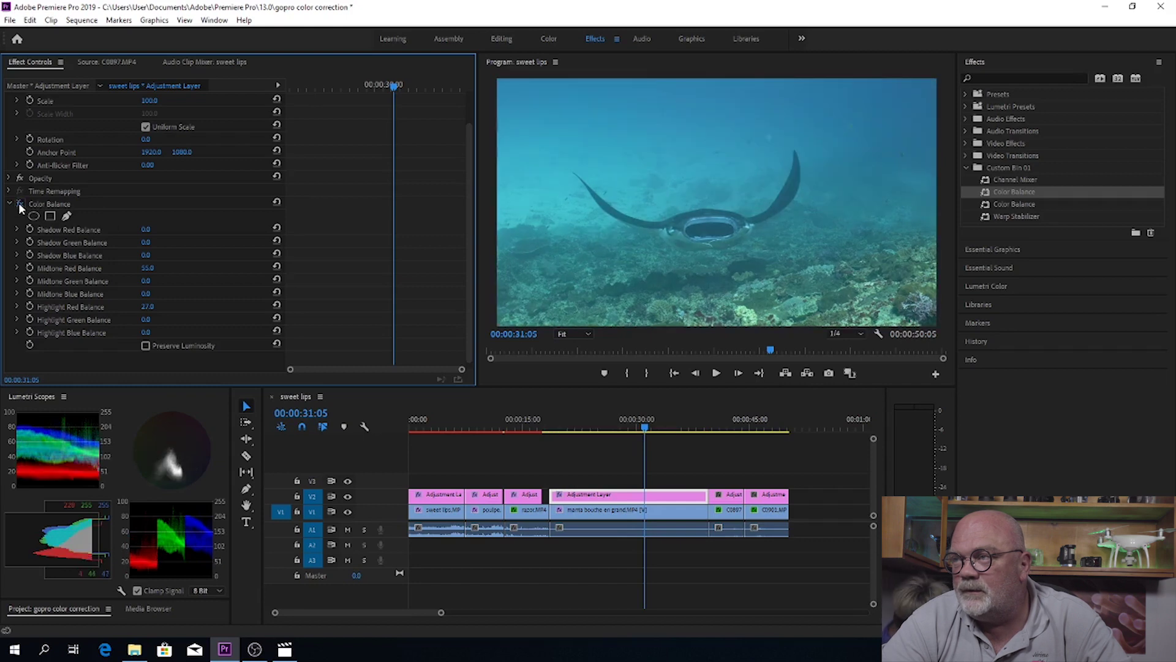
click(19, 204)
click(19, 204)
click(19, 204)
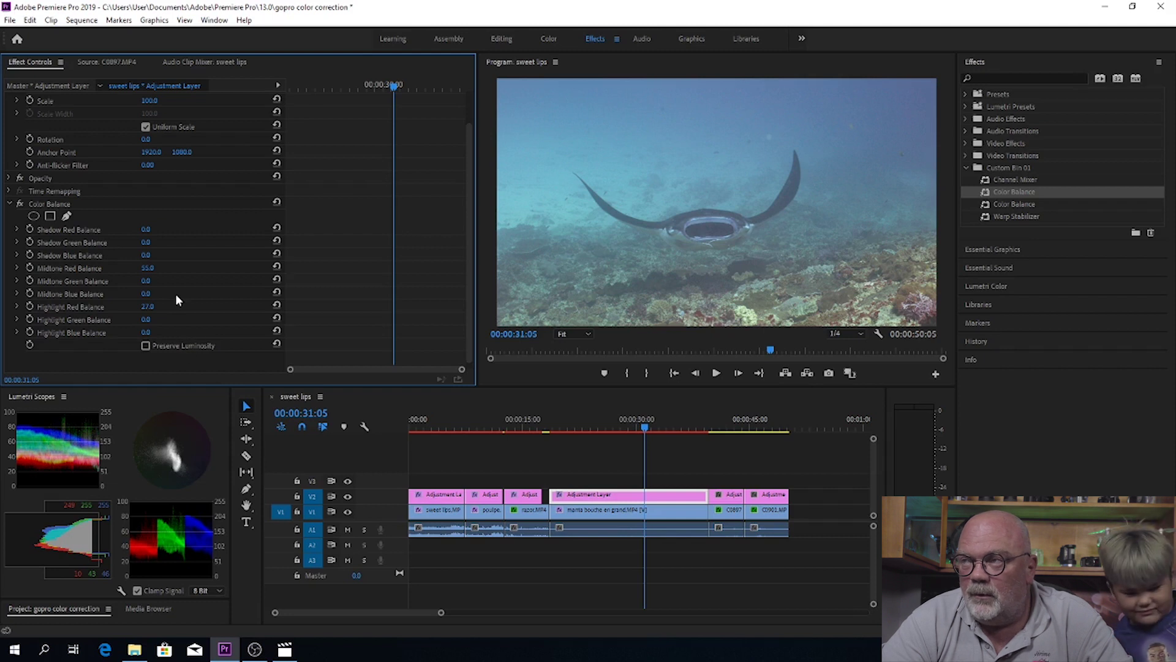
- Apply Channel Mixer to the manta clip's adjustment layer, set Red-Blue to -6, and compare the footage with the effect off and on
drag(1013, 181, 650, 496)
scroll(312, 279, down, 10)
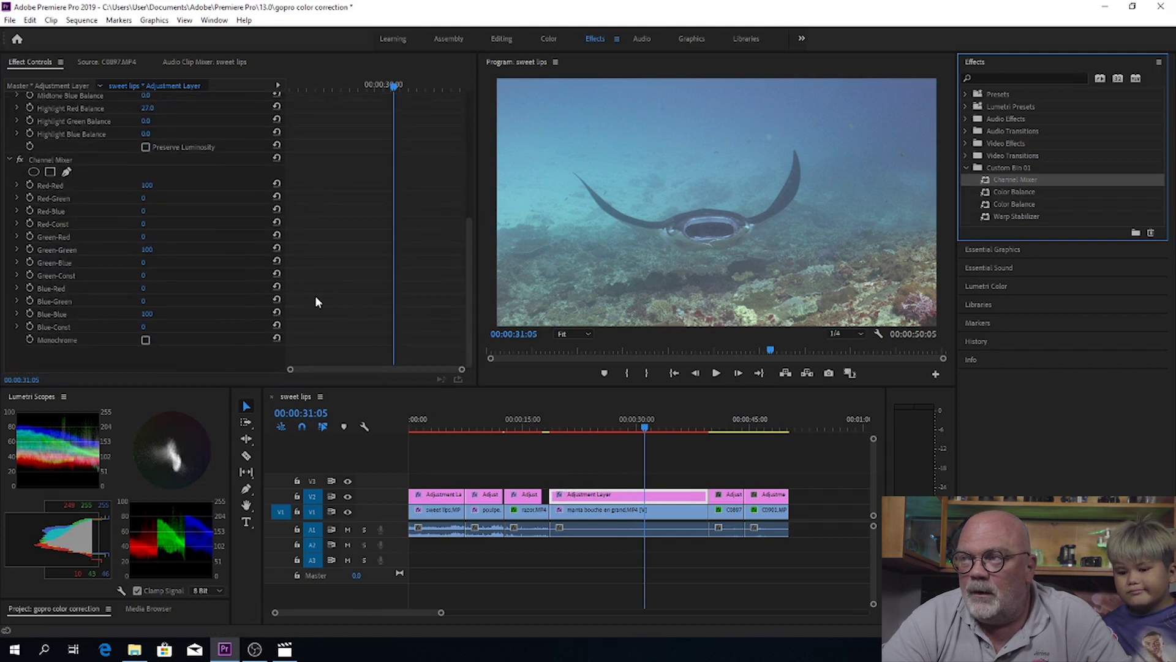
scroll(315, 297, up, 1)
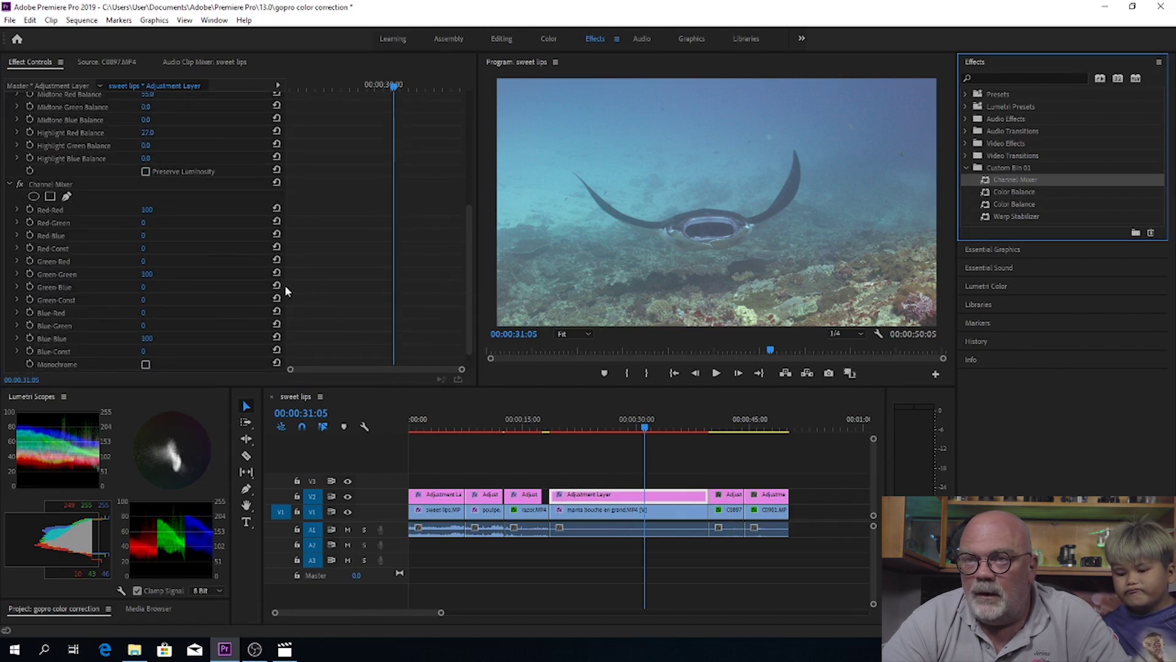
click(143, 236)
mouse_move(143, 236)
mouse_down()
mouse_move(217, 235)
mouse_move(136, 235)
mouse_up()
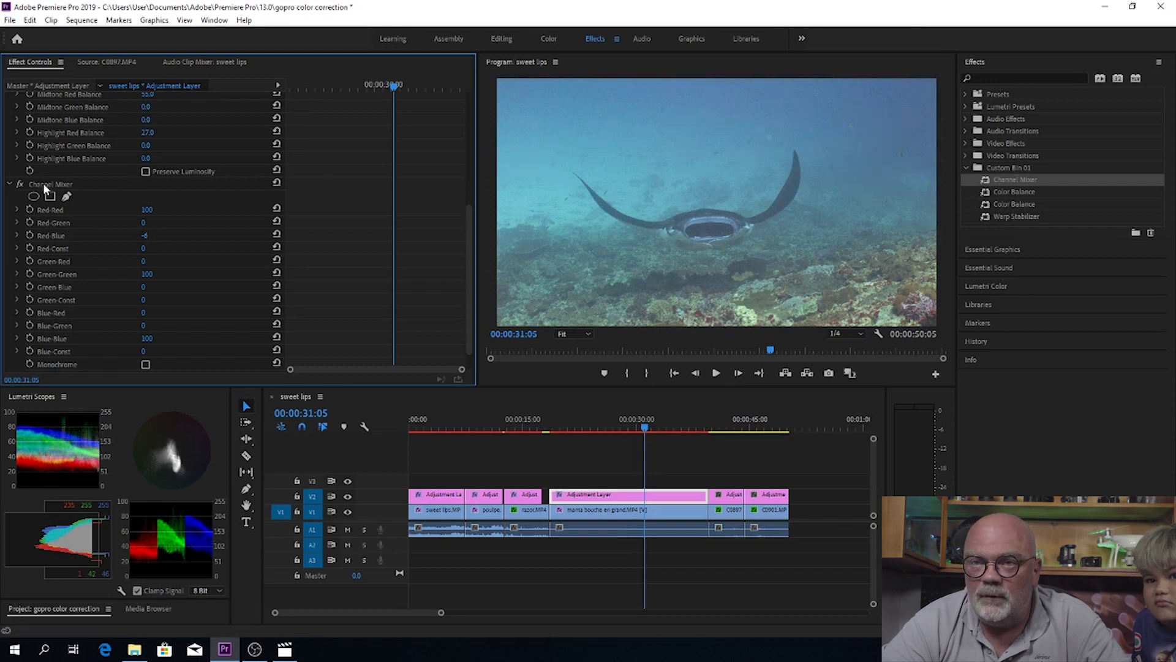
click(19, 184)
click(19, 185)
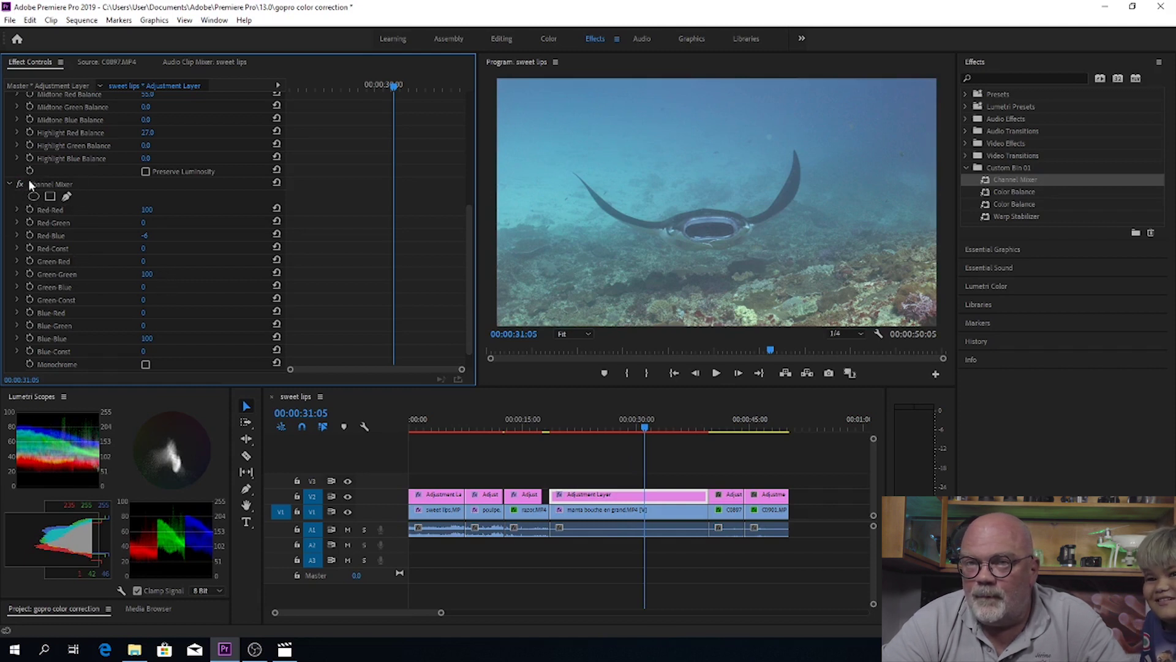
- Set the manta layer's Red-Blue to -15 and compare the footage with the Channel Mixer off and on
mouse_move(145, 235)
mouse_down()
mouse_move(123, 235)
mouse_move(139, 235)
mouse_up()
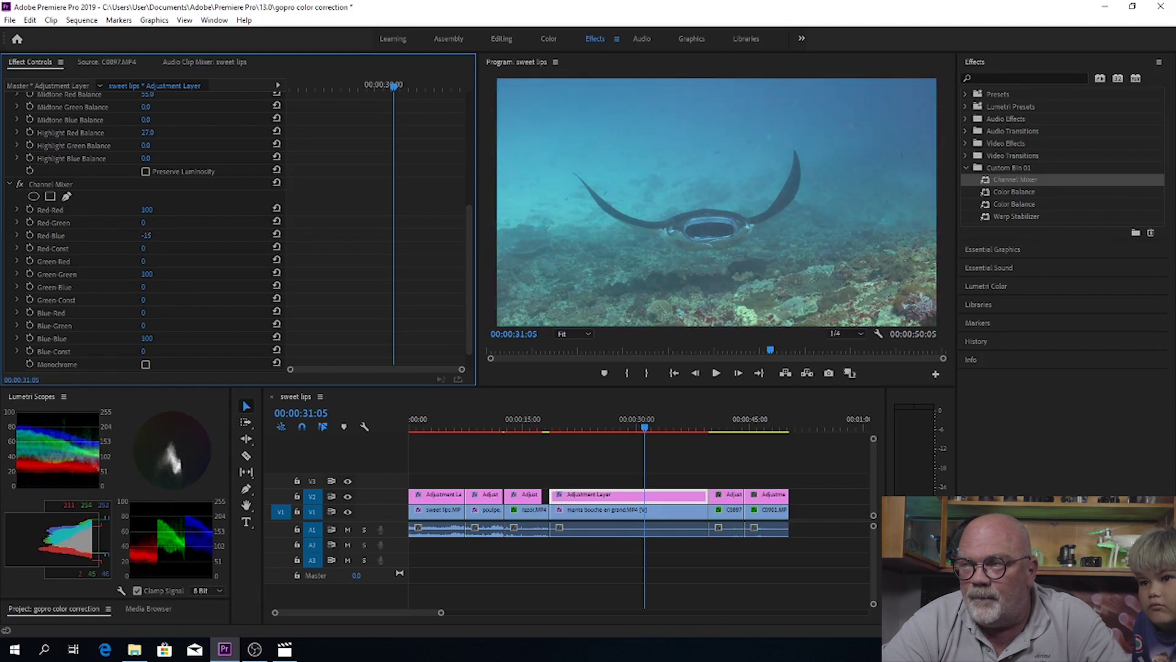
click(20, 185)
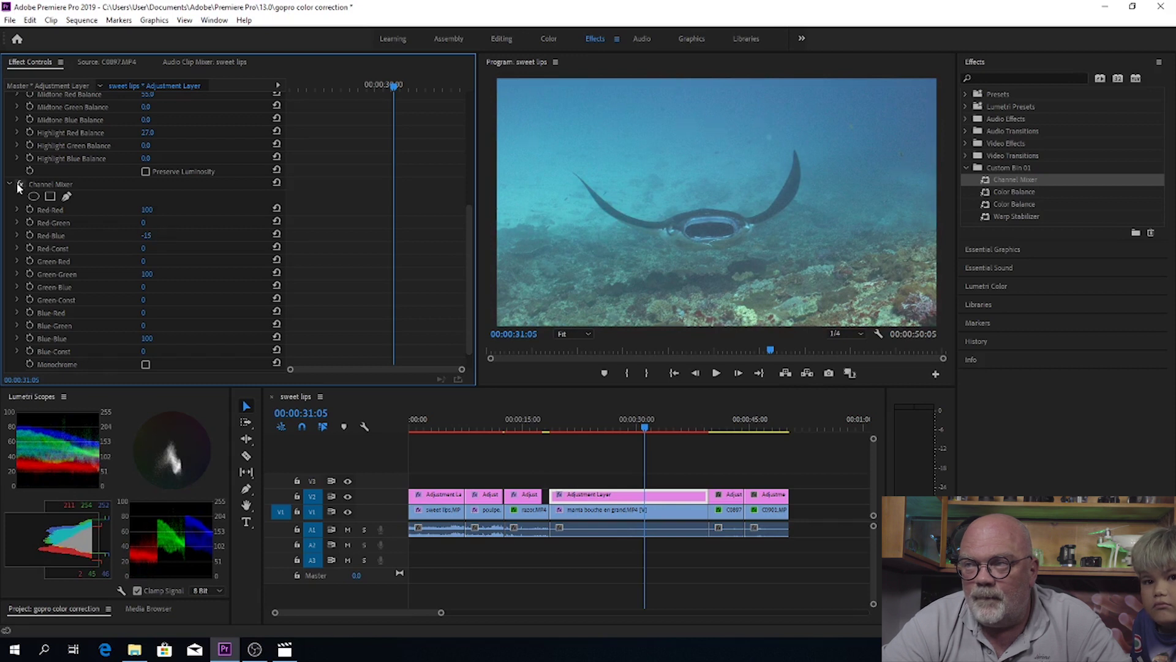
click(19, 184)
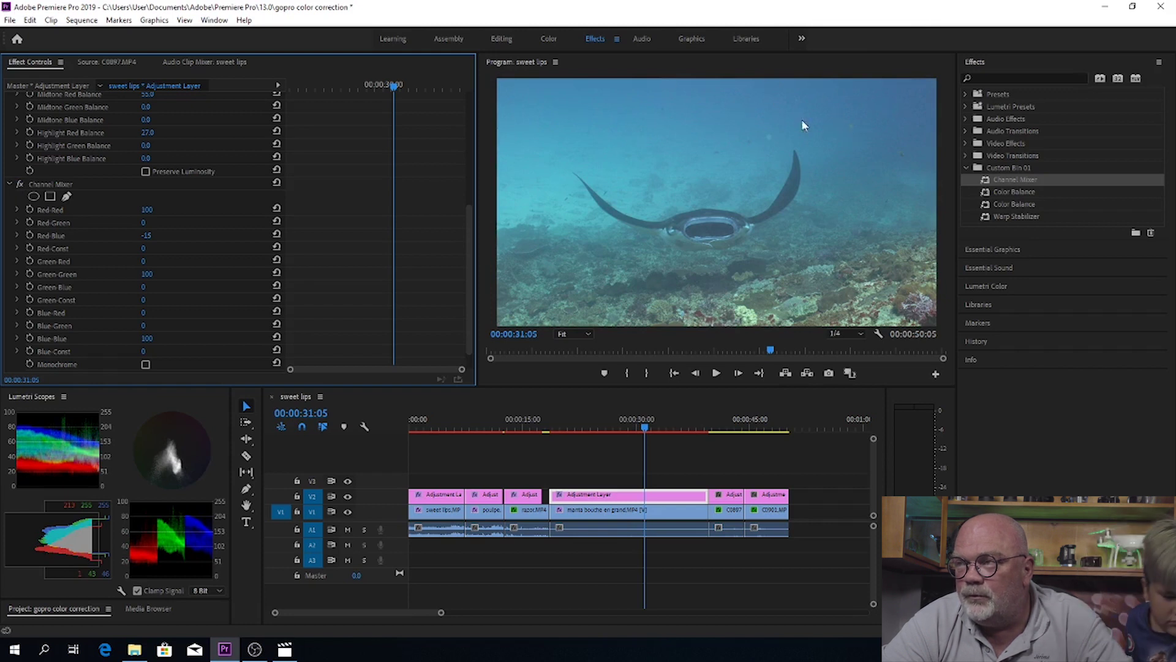
- Try Green-Blue at -25 in the manta layer's Channel Mixer and settle on -8
click(143, 287)
text(-30)
key(Return)
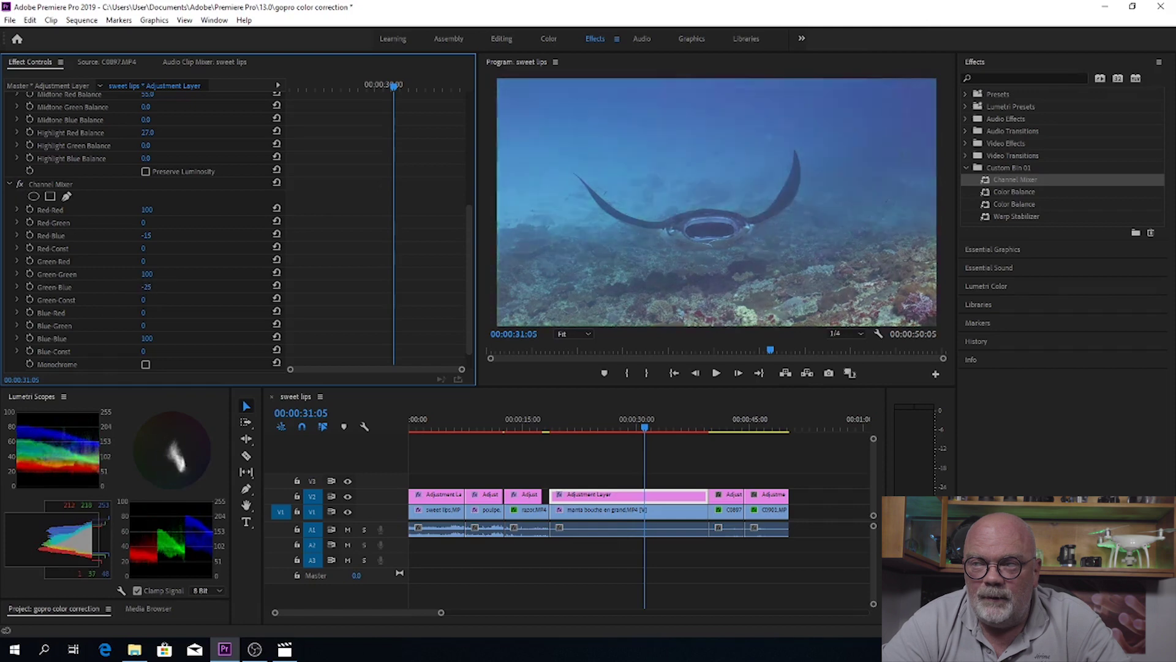
mouse_move(146, 287)
mouse_down()
mouse_move(167, 287)
mouse_move(155, 289)
mouse_up()
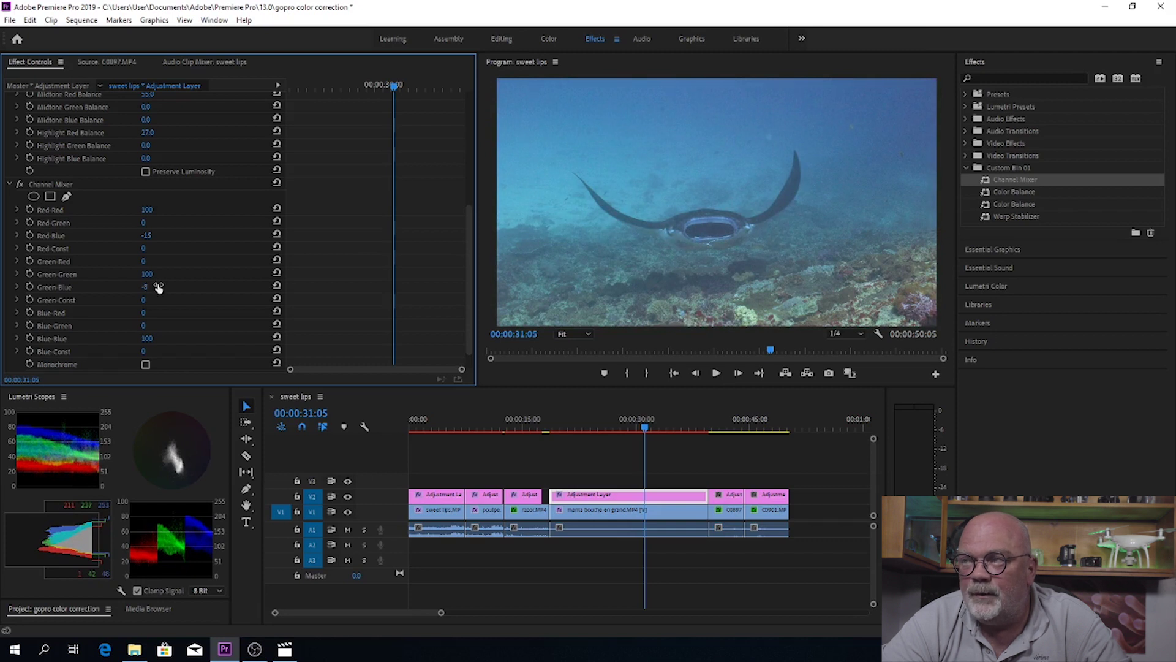
- Set Blue-Green to -7 in the manta layer's Channel Mixer and compare the footage with the effect off and on
click(21, 185)
click(20, 184)
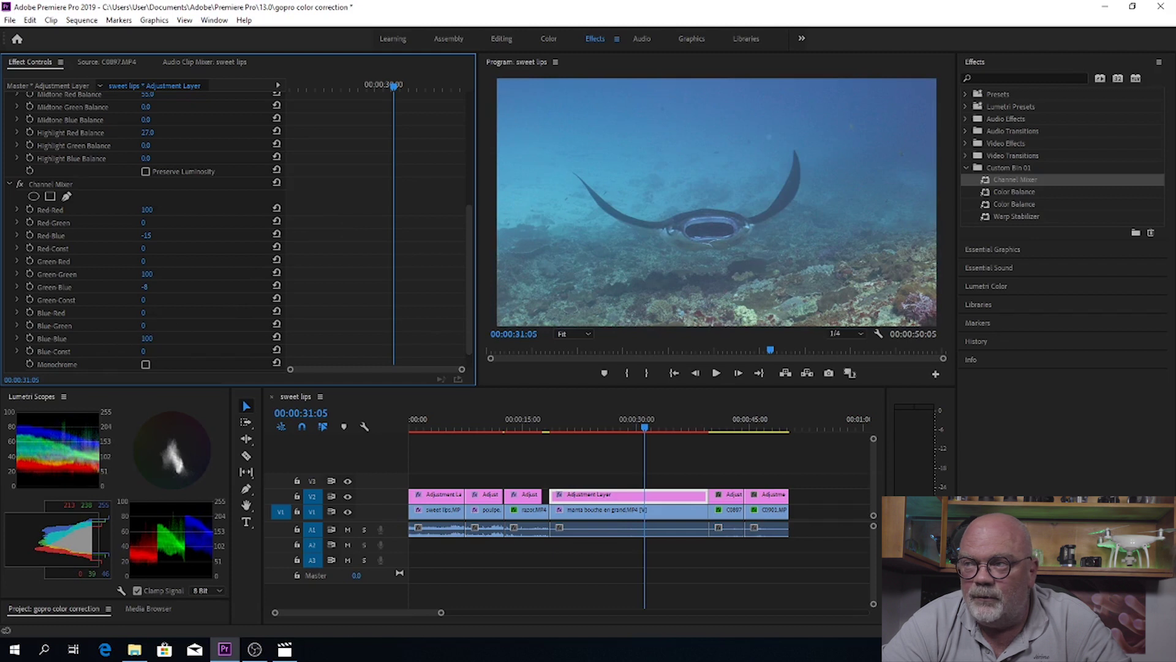
drag(144, 325, 139, 325)
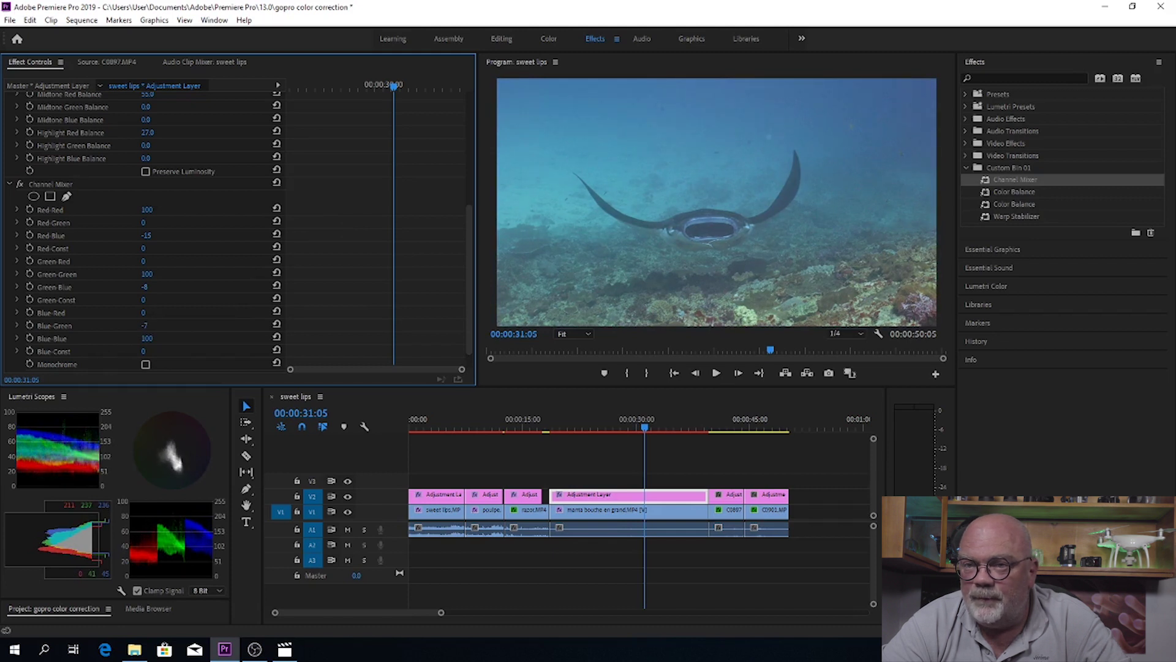
click(23, 182)
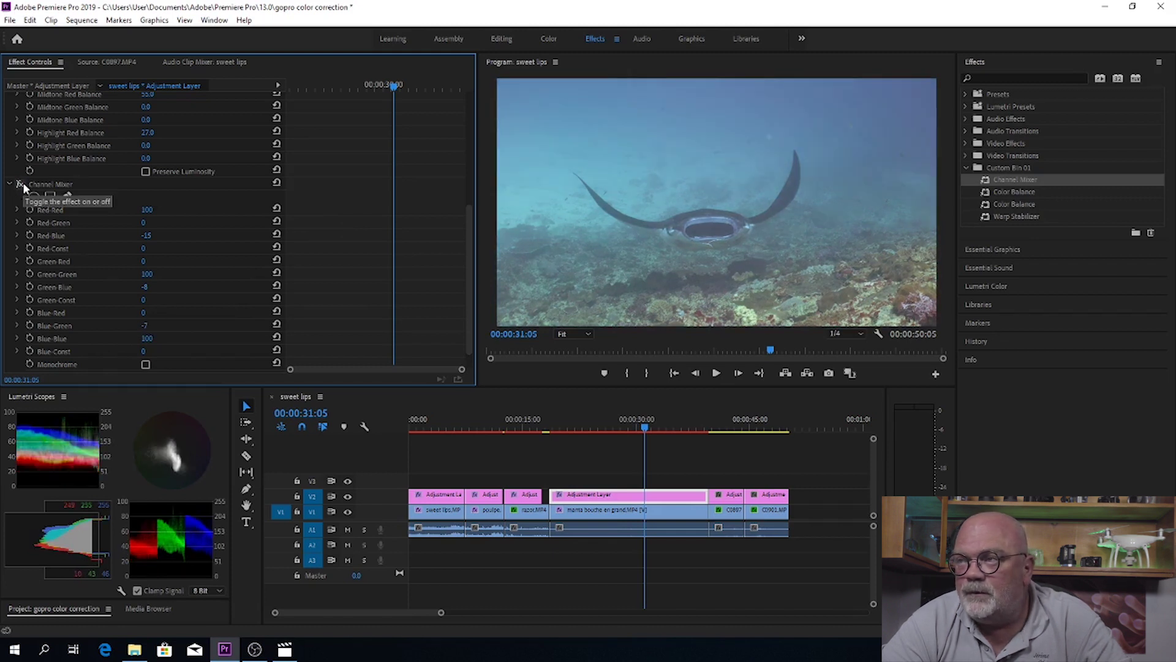
click(23, 184)
scroll(234, 326, down, 2)
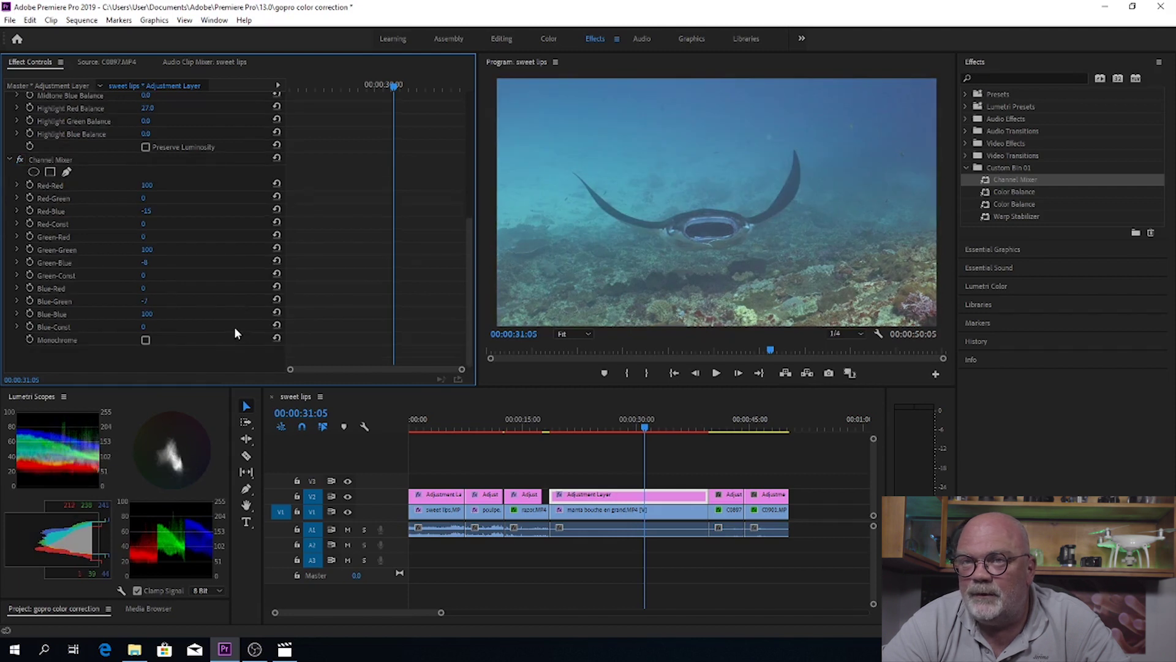
- Collapse Channel Mixer and Color Balance on the manta layer and switch the effects off and on to compare the footage
click(92, 159)
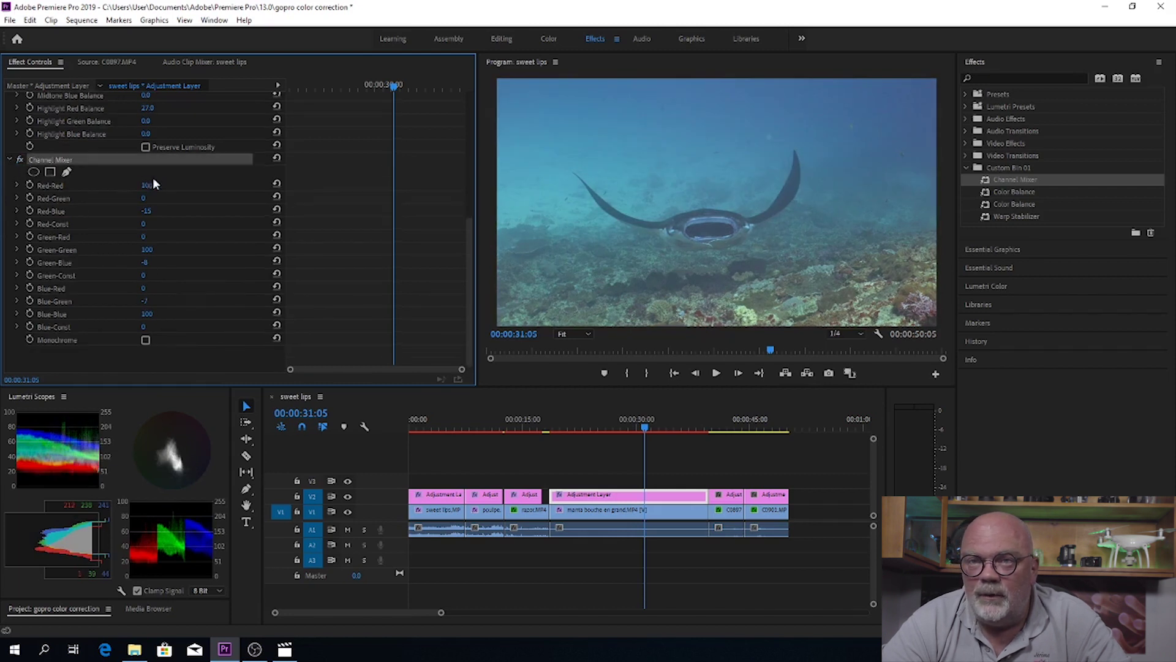
click(9, 161)
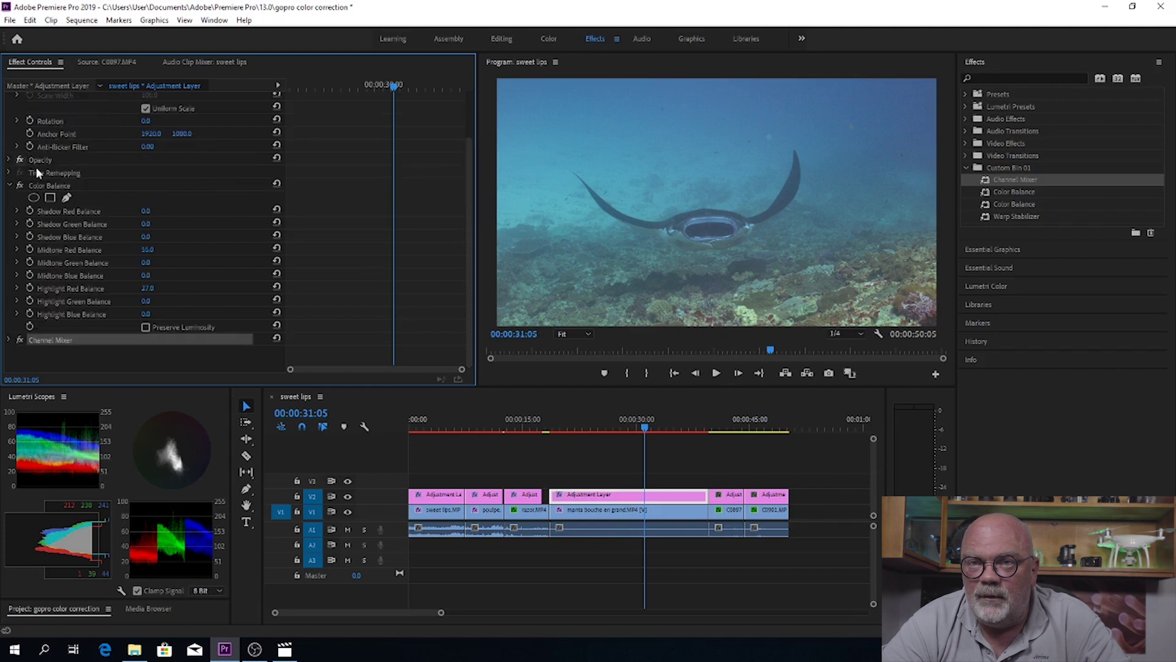
click(9, 185)
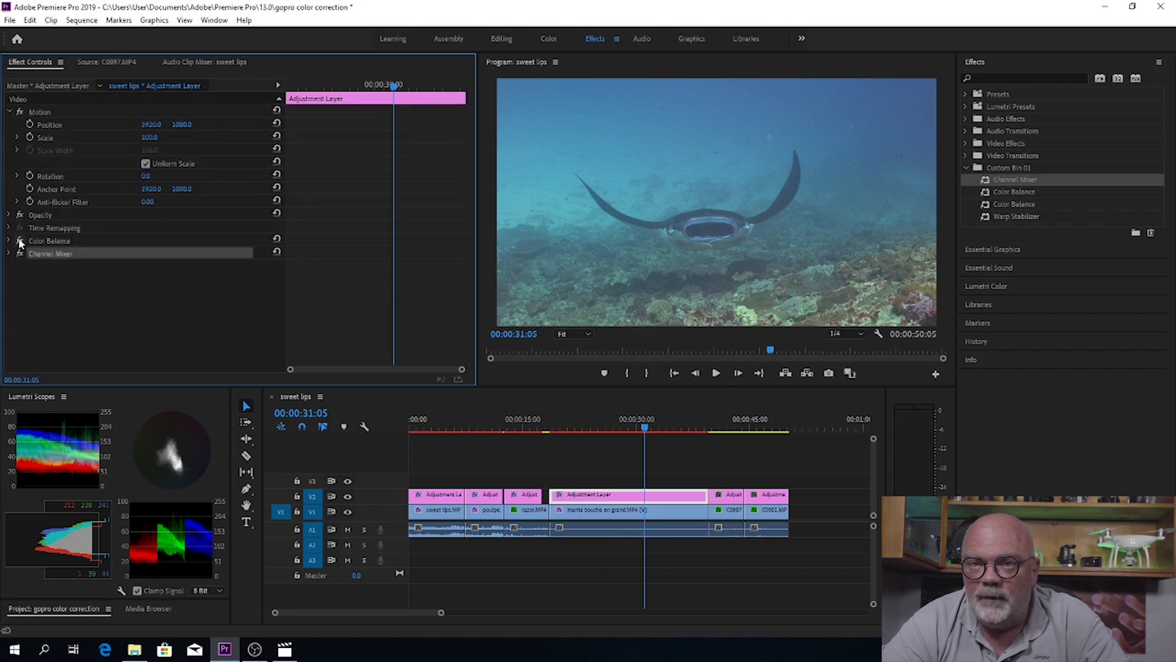
click(19, 254)
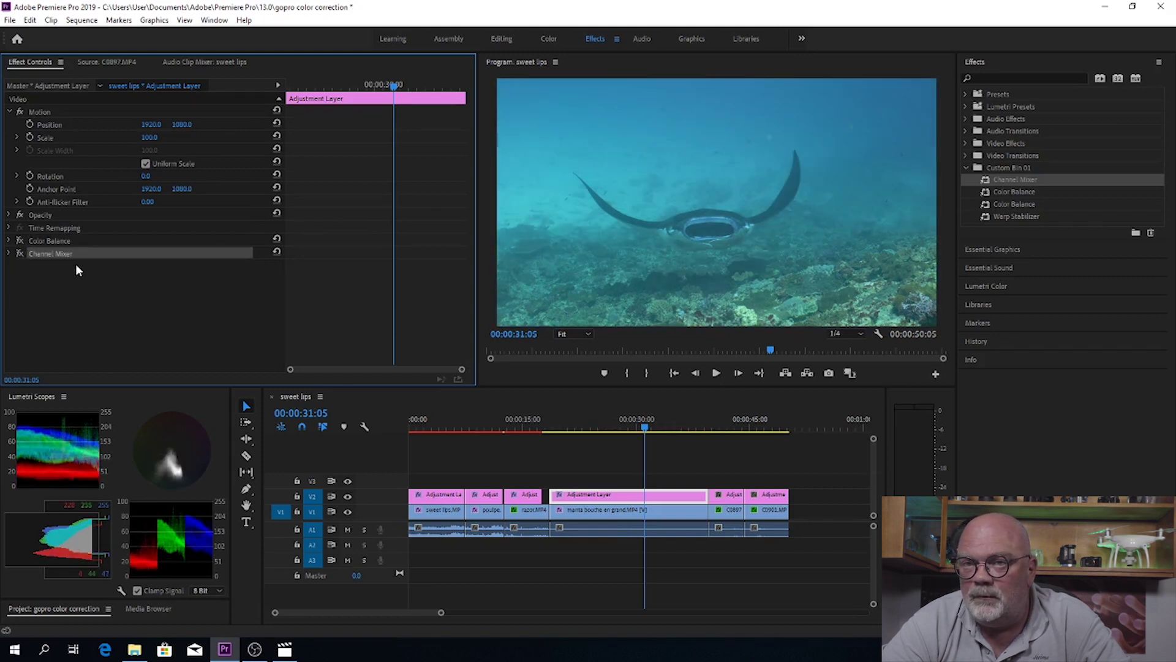
click(19, 253)
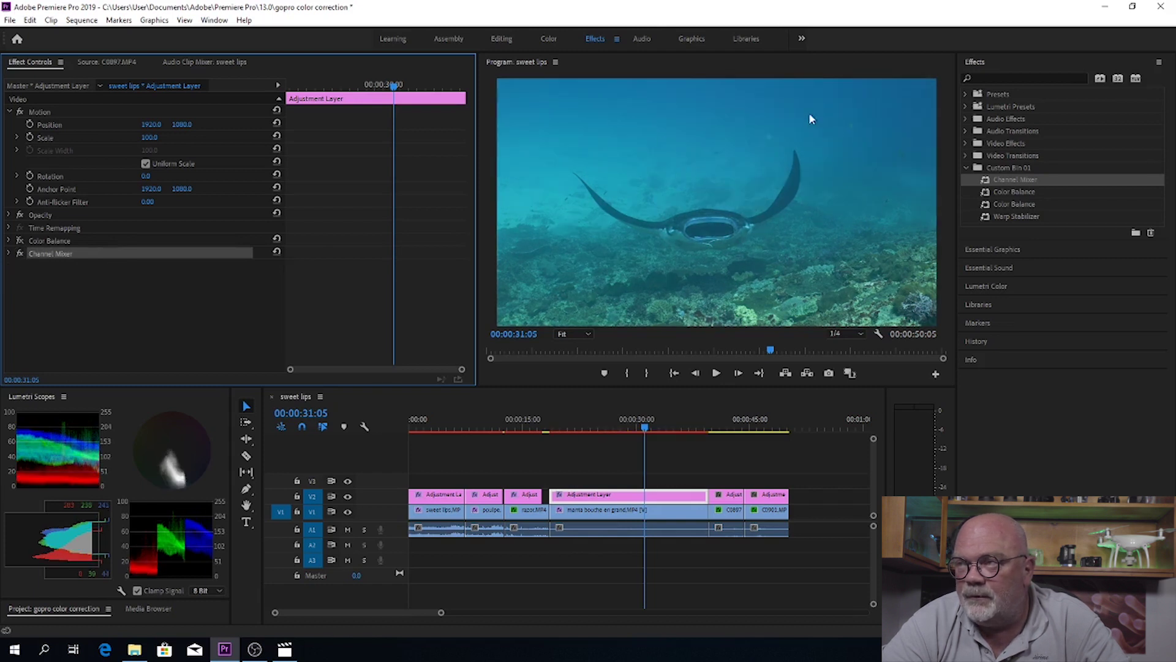
click(19, 241)
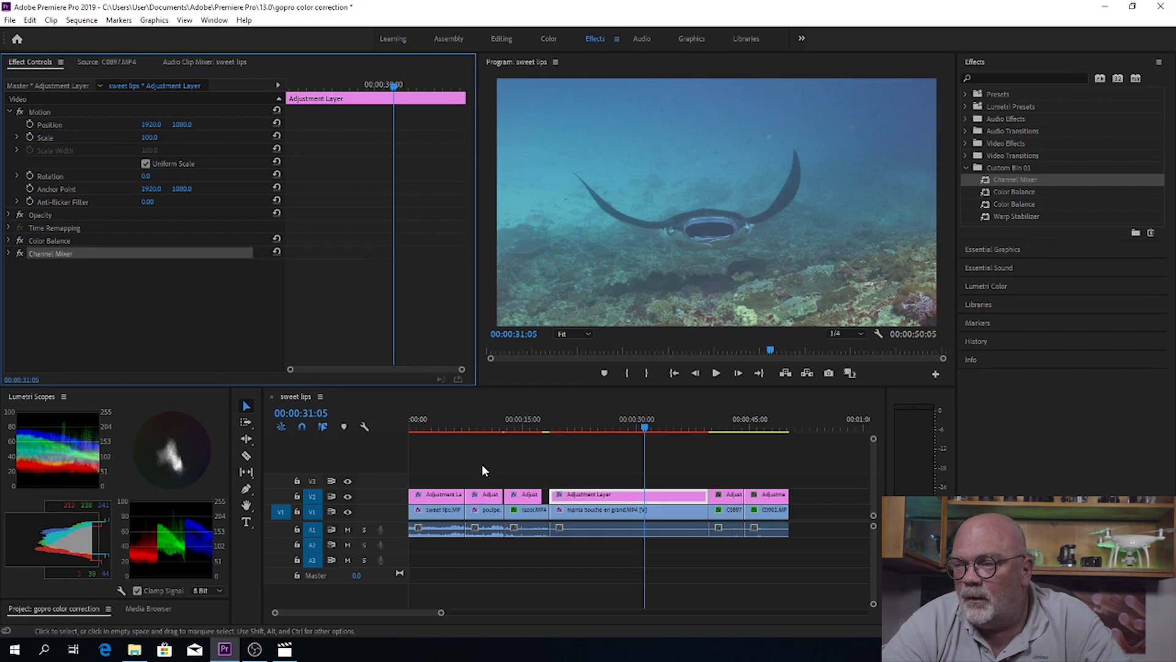
- Apply Color Balance to the adjustment layer over sunfish clip C0097, with Midtone Red Balance at 40 and Highlight Red Balance at 20
click(719, 423)
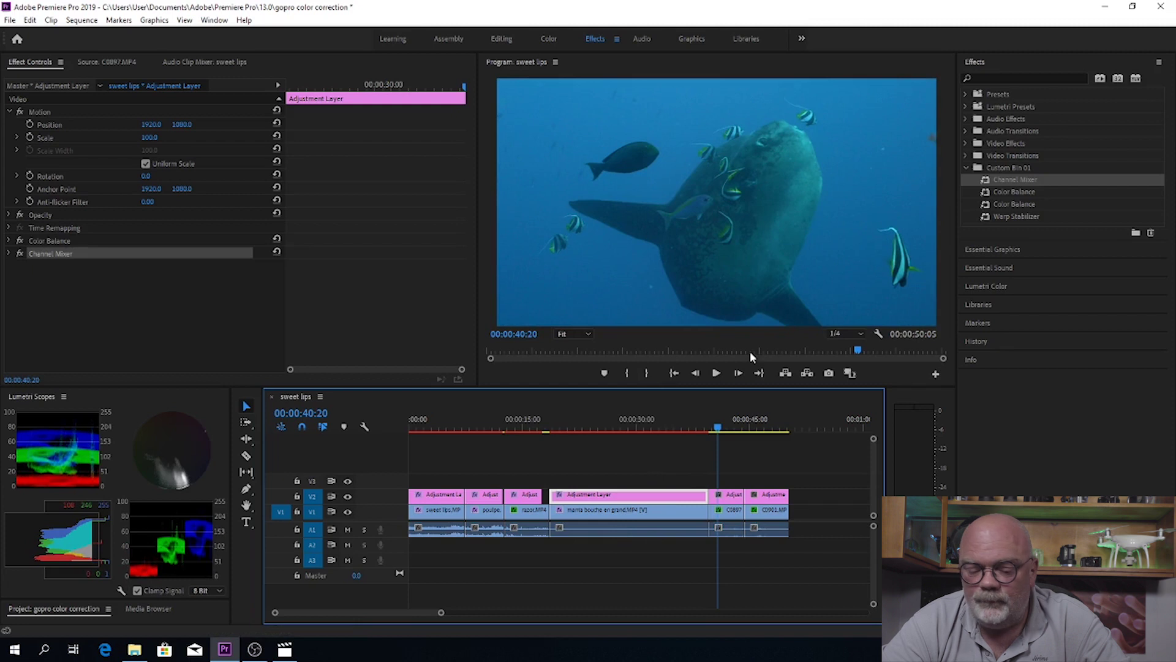
key(space)
key(space)
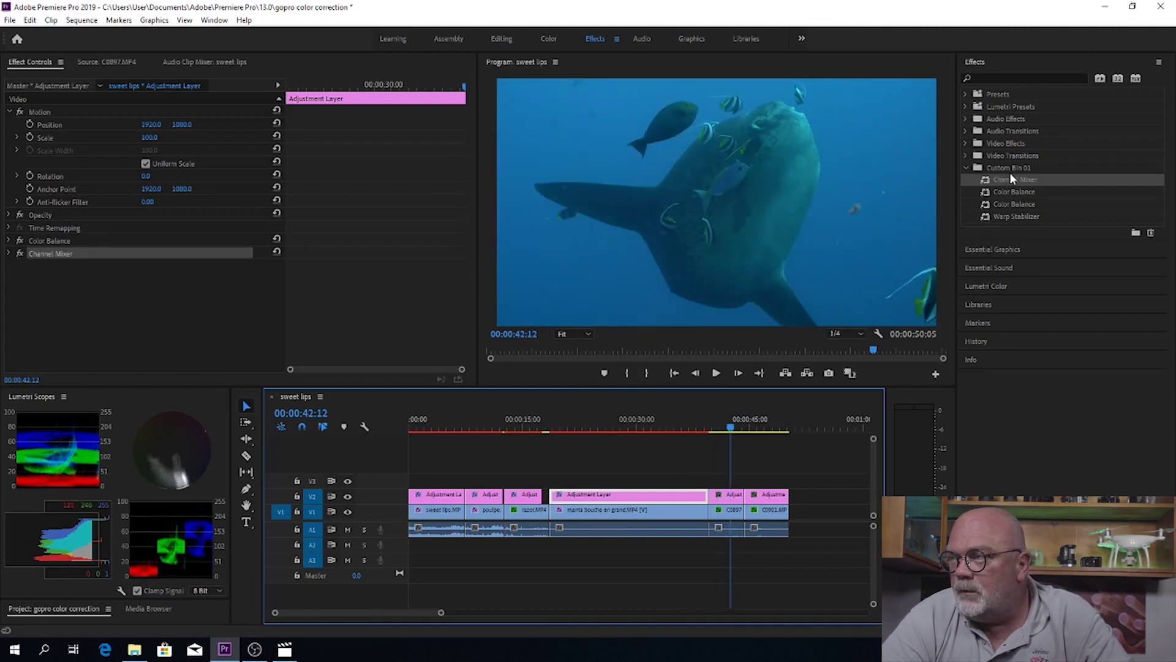
drag(1012, 190, 734, 499)
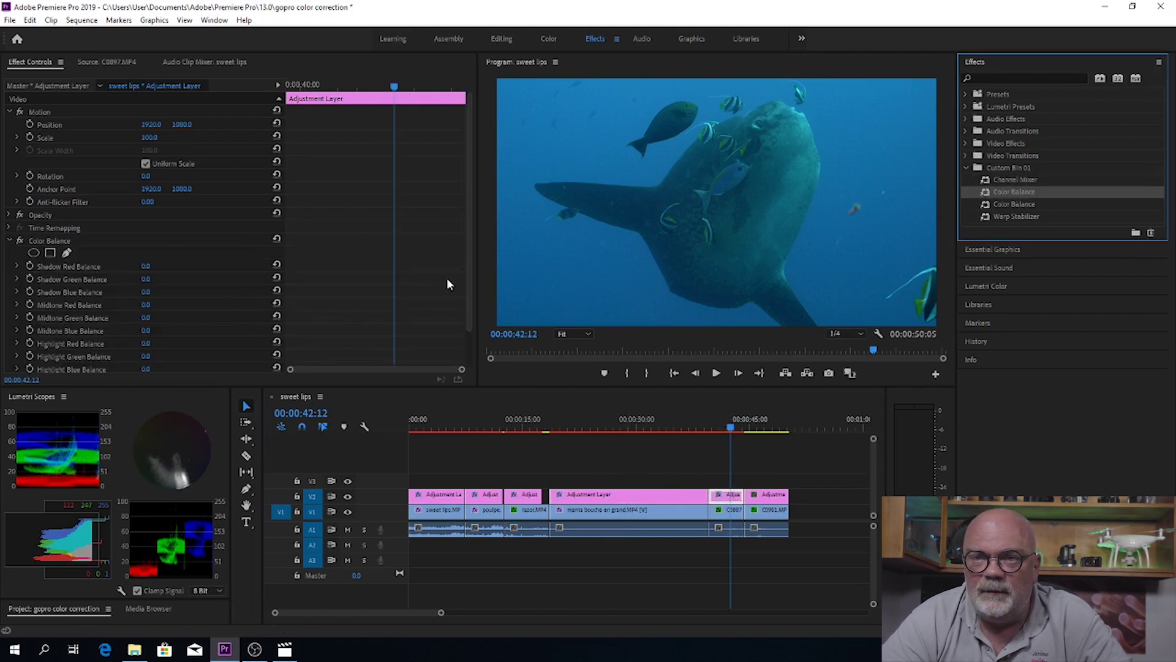
scroll(462, 277, down, 2)
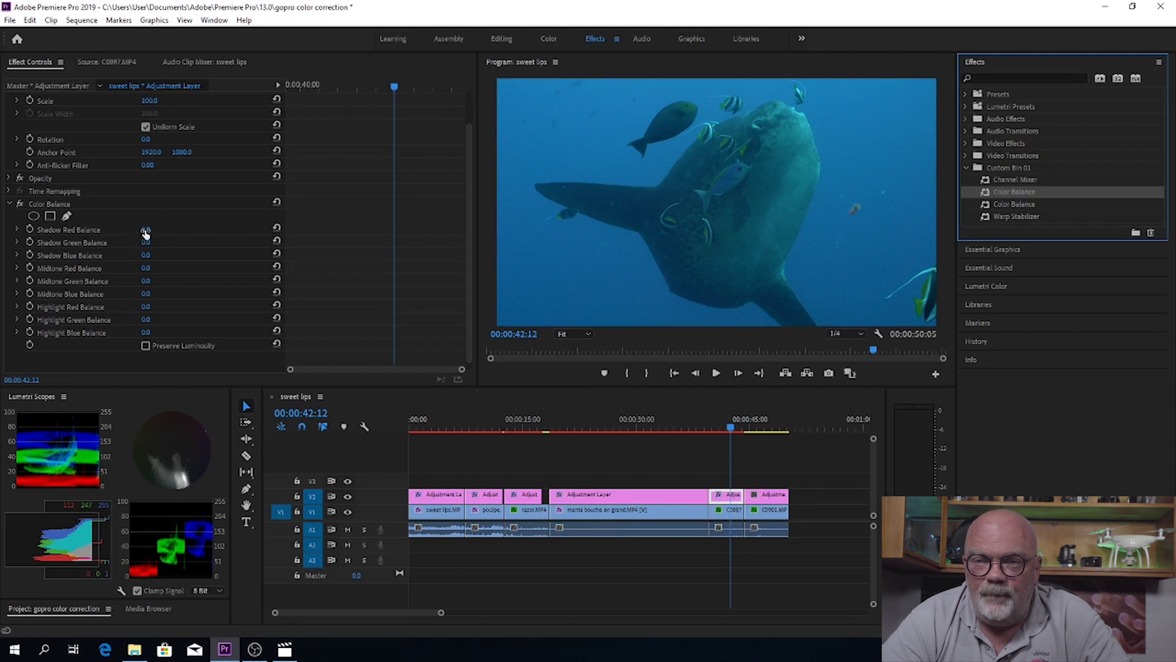
drag(146, 268, 184, 268)
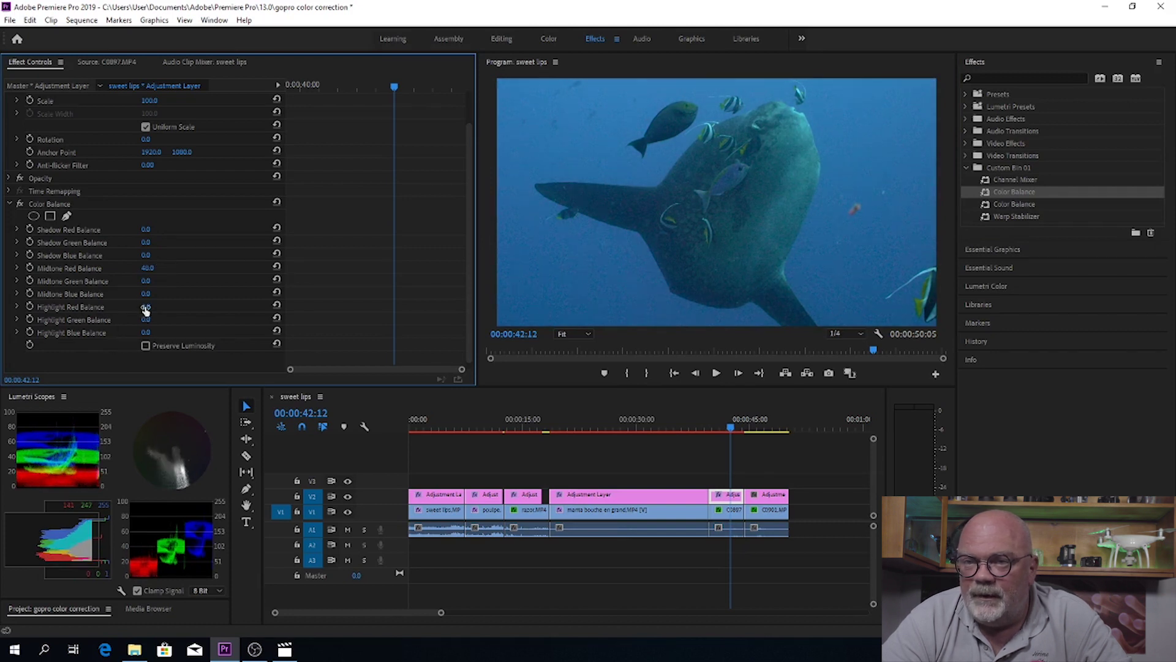
drag(145, 306, 163, 307)
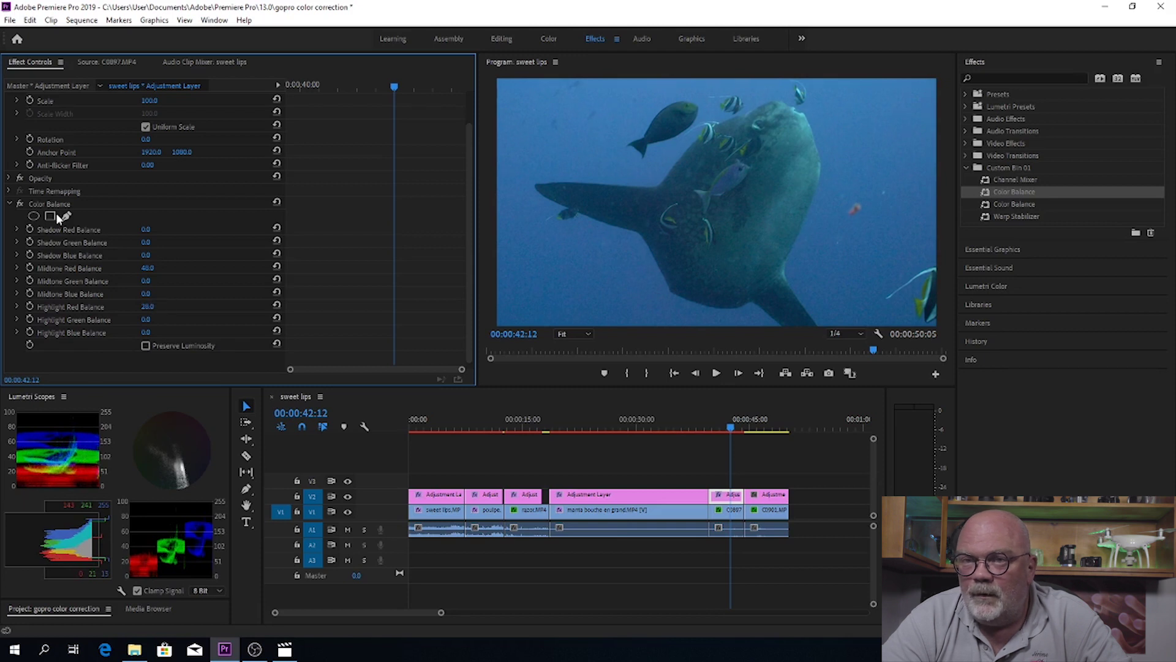
- Switch Color Balance off and on repeatedly to compare the sunfish footage with and without it
click(20, 204)
click(19, 204)
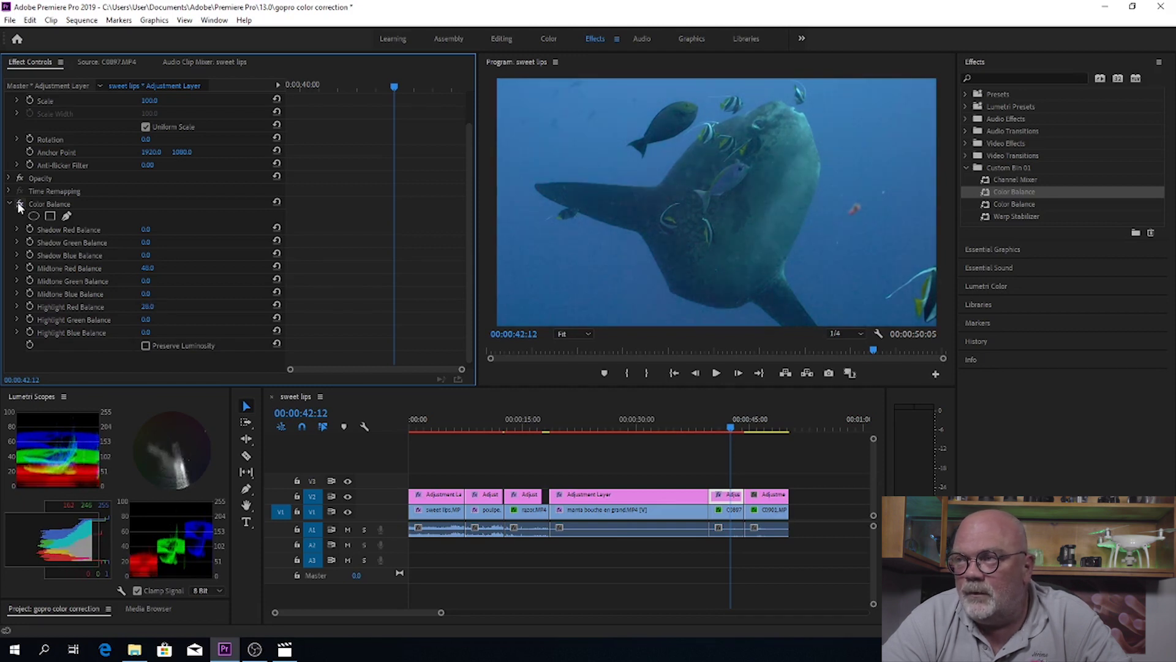
click(18, 205)
click(18, 204)
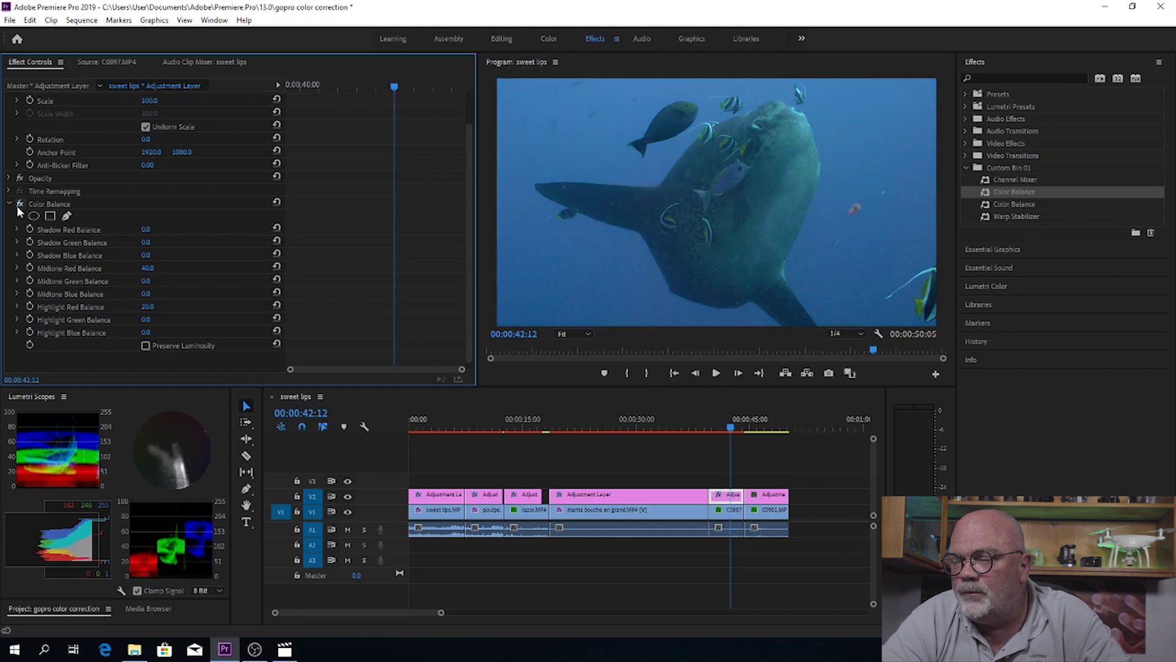
click(17, 205)
click(18, 205)
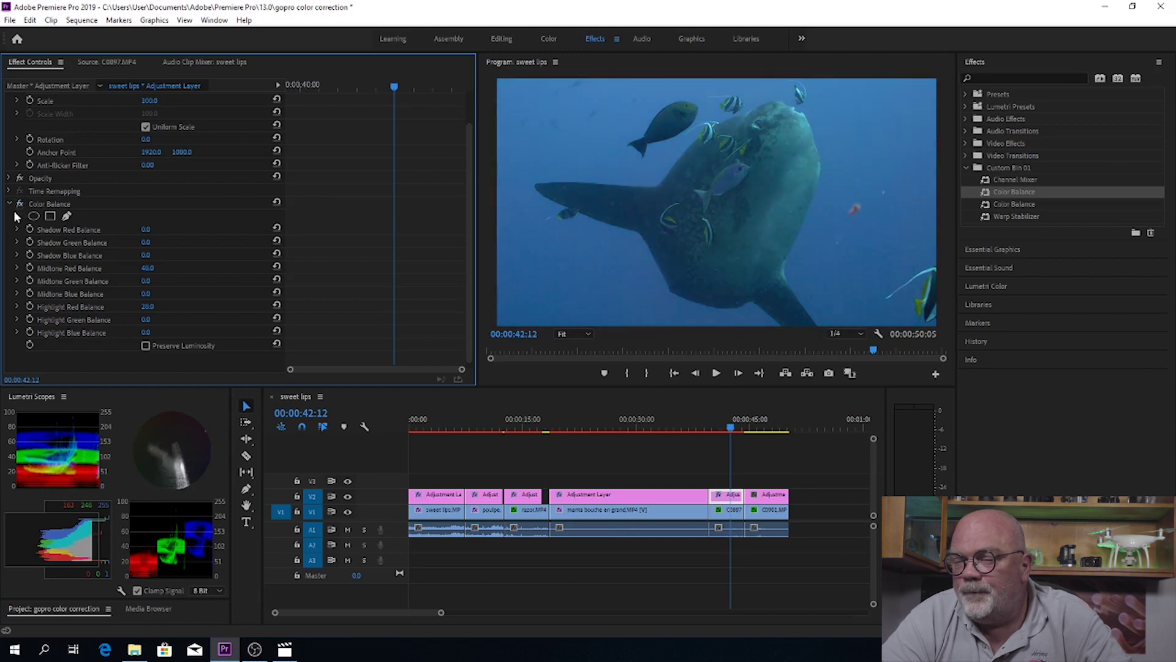
- Apply Channel Mixer to the sunfish clip's adjustment layer and set Green-Blue to -5
drag(1017, 175, 724, 500)
scroll(189, 276, down, 5)
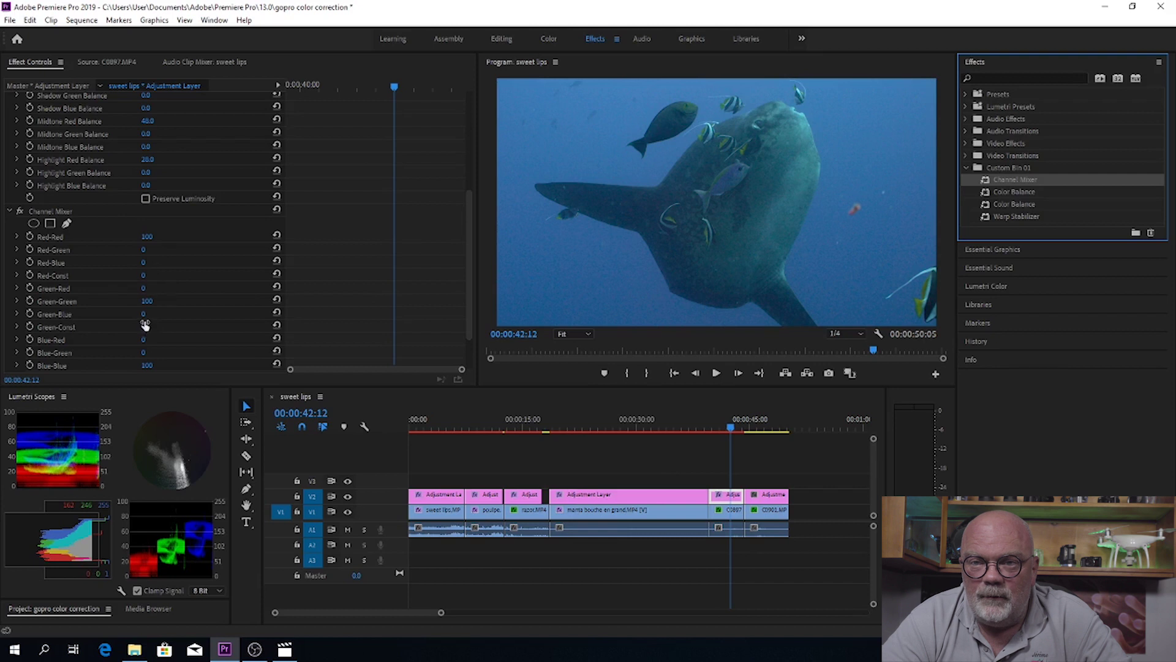
drag(142, 313, 140, 314)
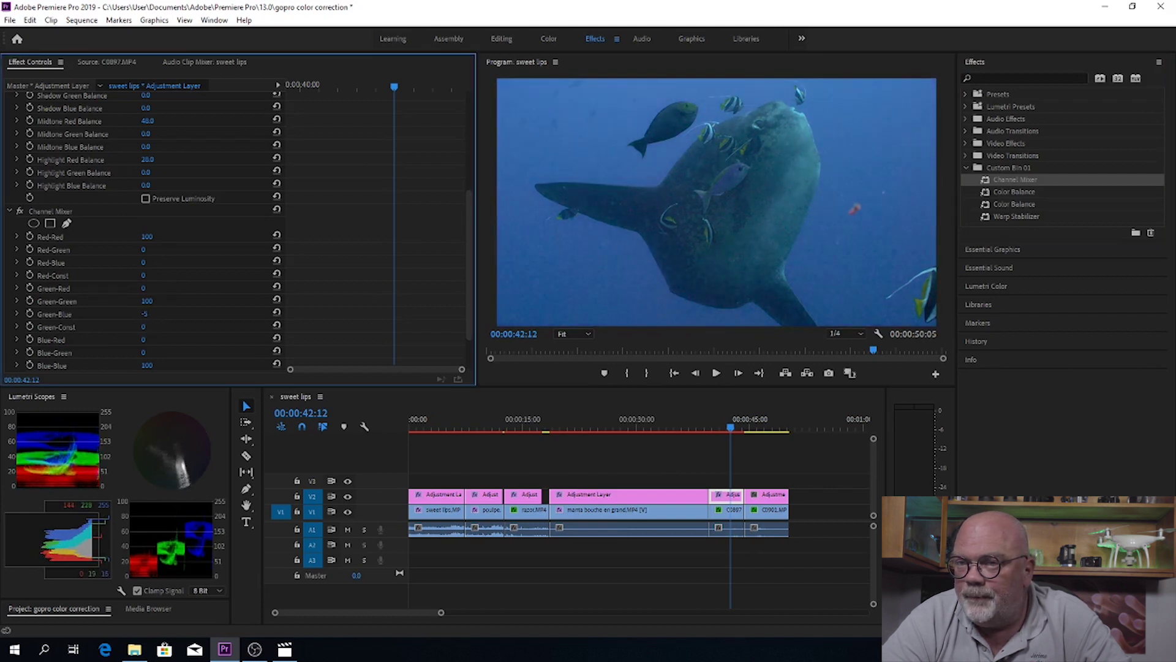
- Set the sunfish layer's Red-Red to 115 in Channel Mixer and compare the footage with the effect off and on
scroll(296, 295, down, 2)
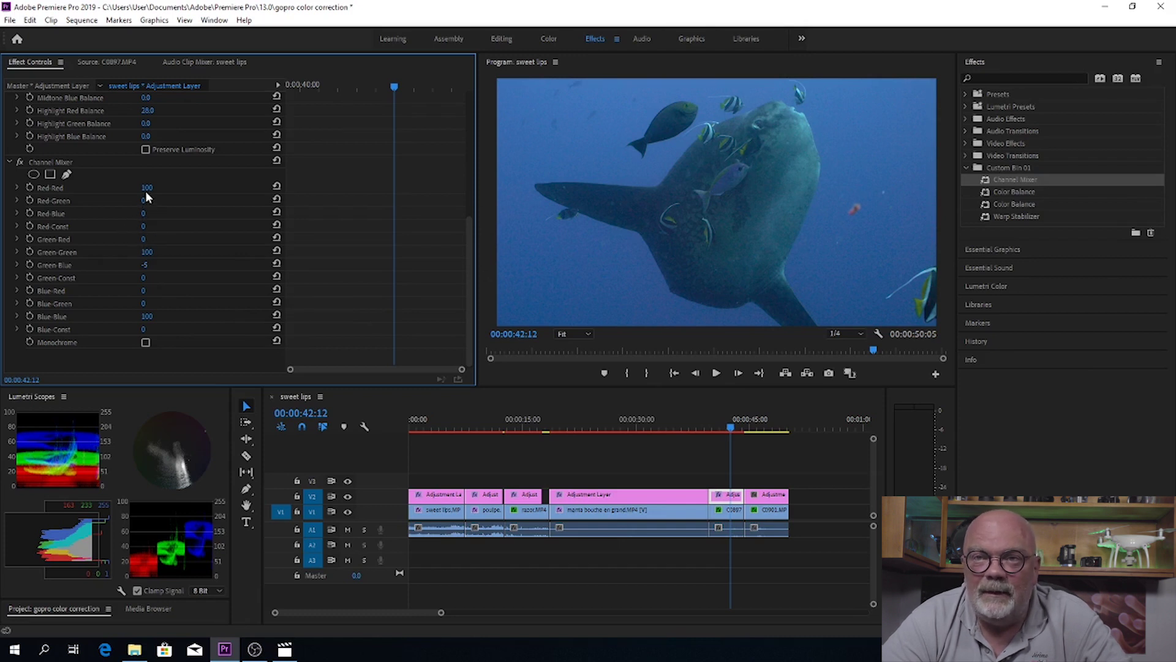
mouse_move(147, 188)
mouse_down()
mouse_move(158, 187)
mouse_move(119, 187)
mouse_move(205, 188)
mouse_move(154, 187)
mouse_up()
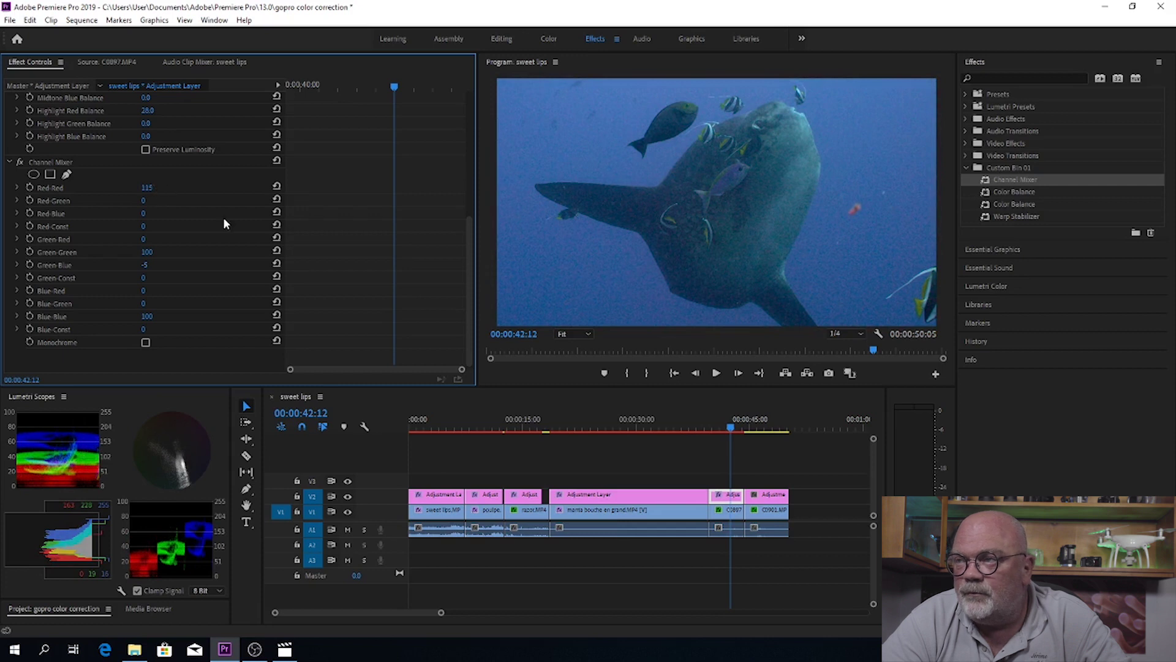
click(20, 162)
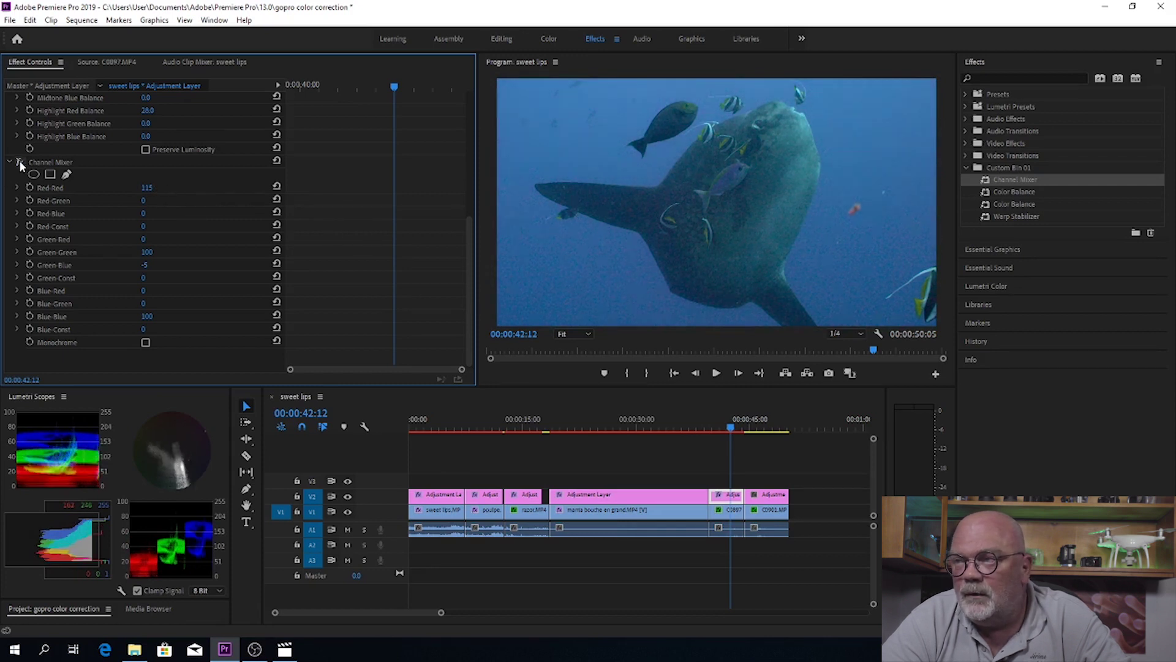
click(20, 161)
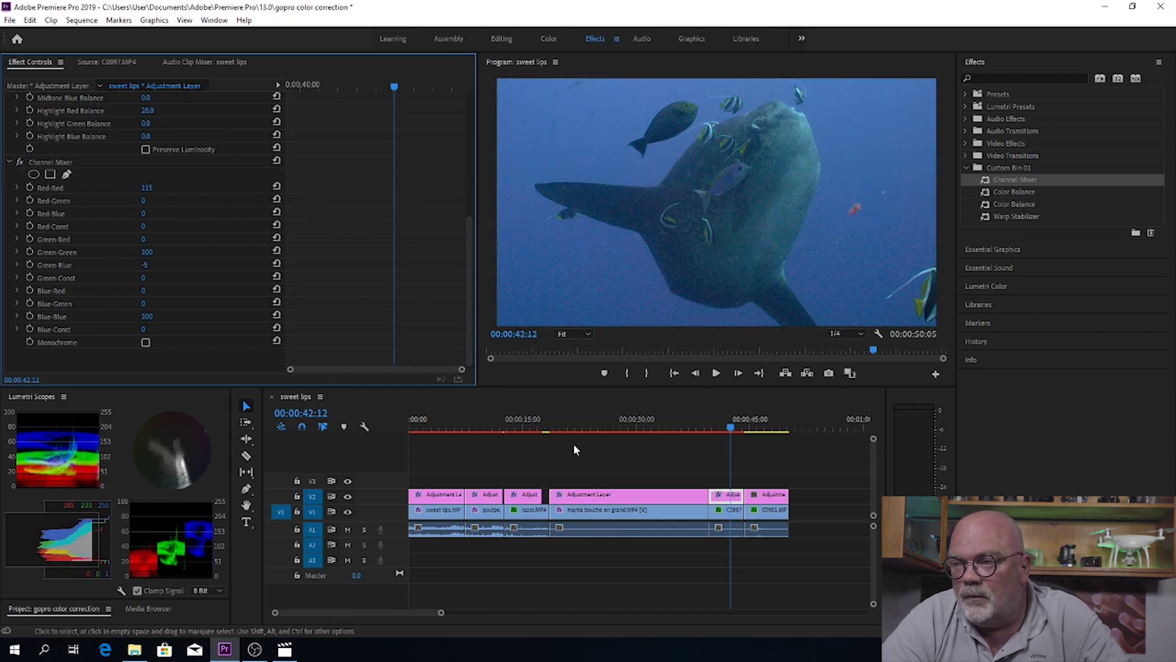
- Review the last sunfish clip and the sweet lips clip at the beginning of the sequence
click(766, 427)
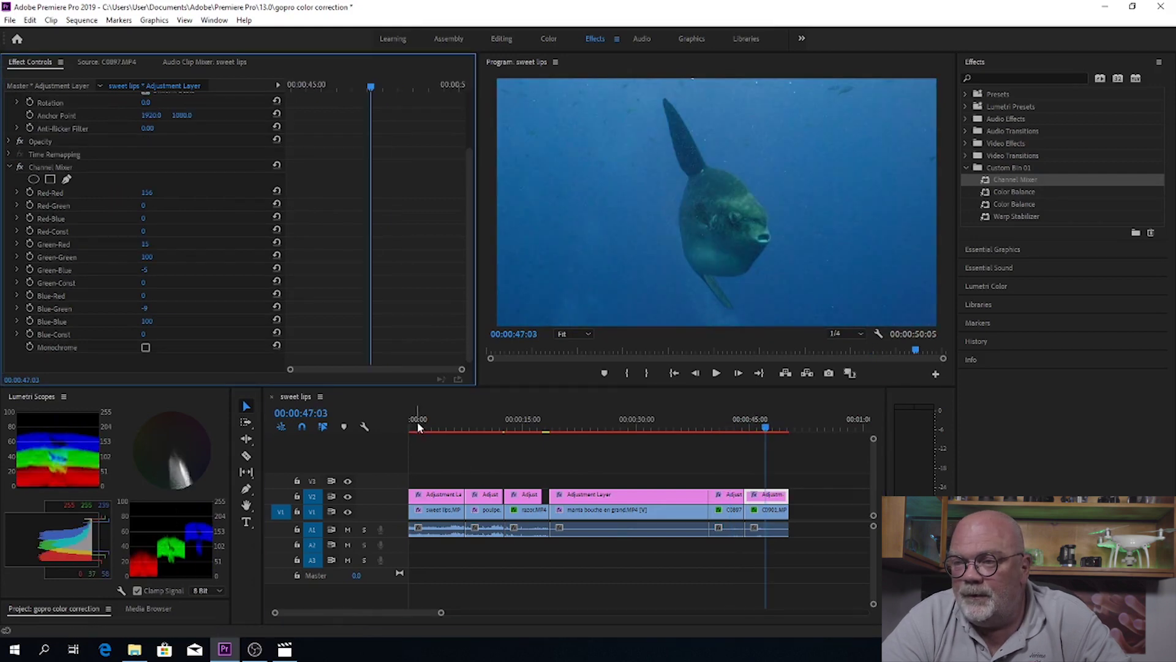
drag(443, 420, 437, 426)
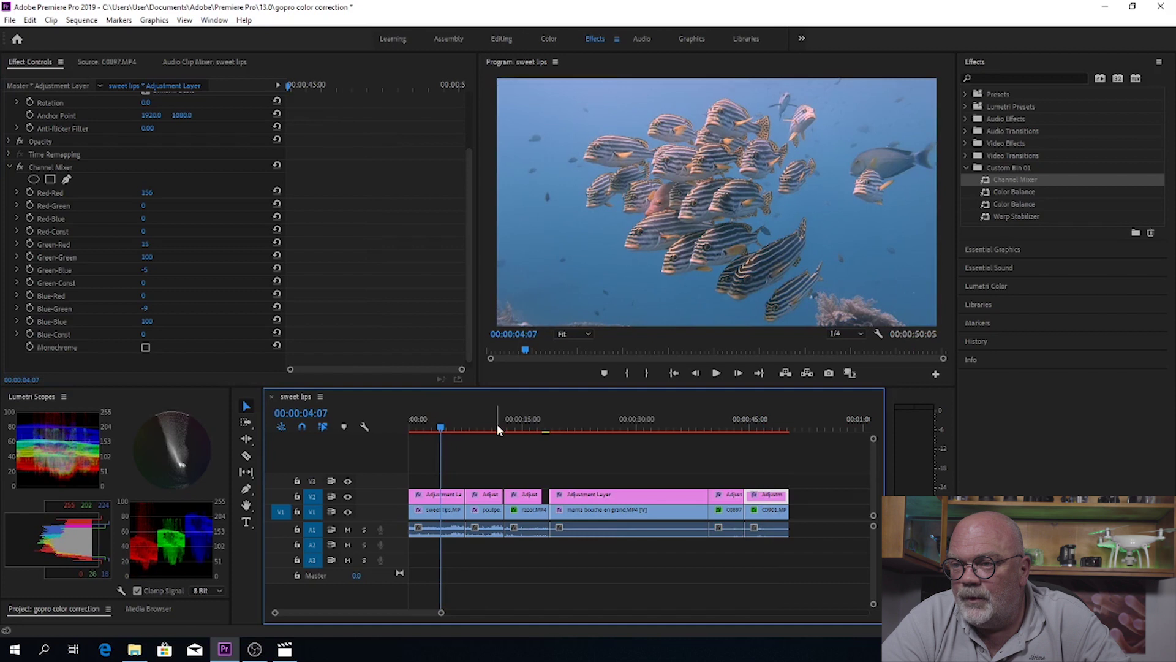
click(481, 421)
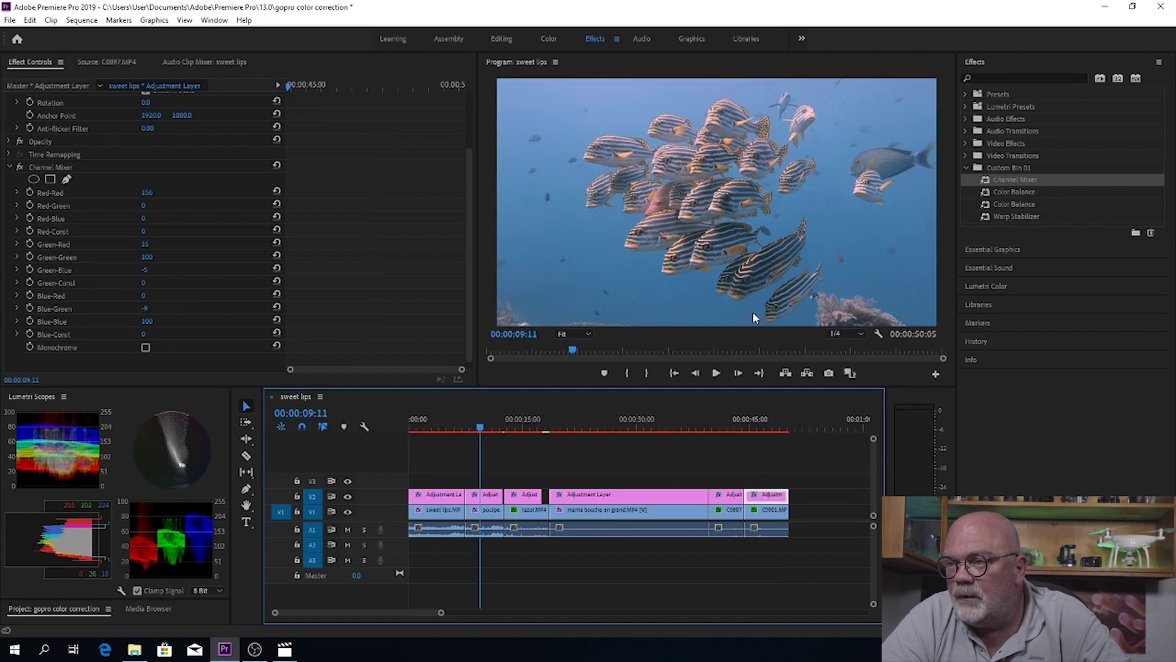
click(421, 422)
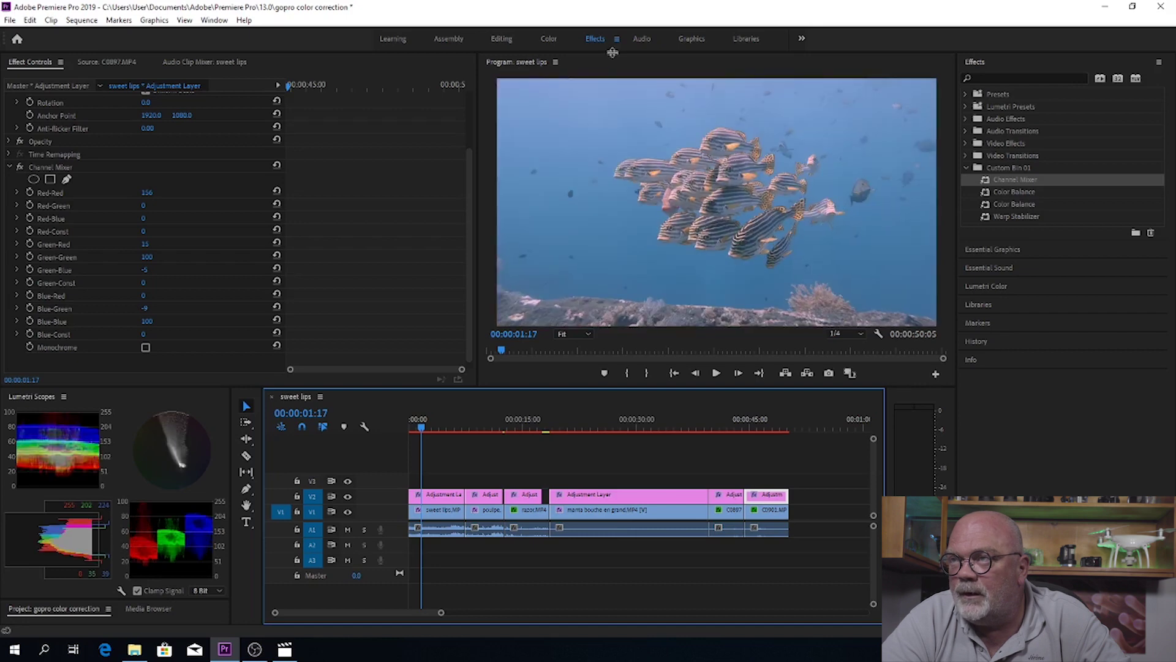
- Switch to the Color workspace, step through the sequence's clips to review the corrections, and play the manta footage
click(549, 39)
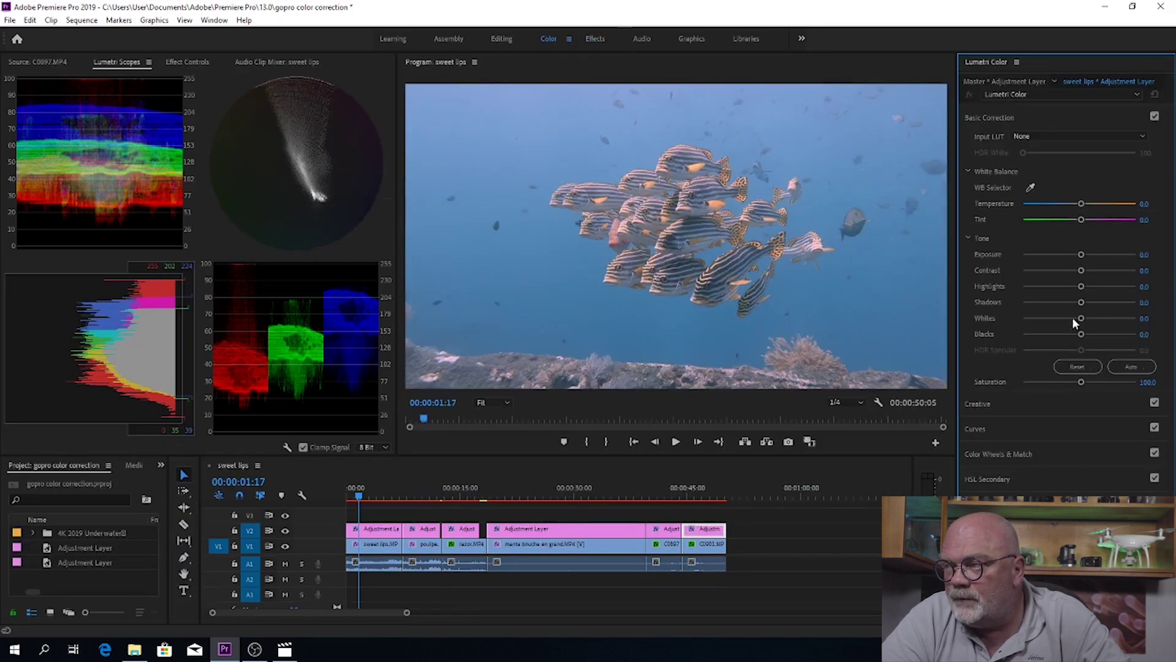
click(422, 495)
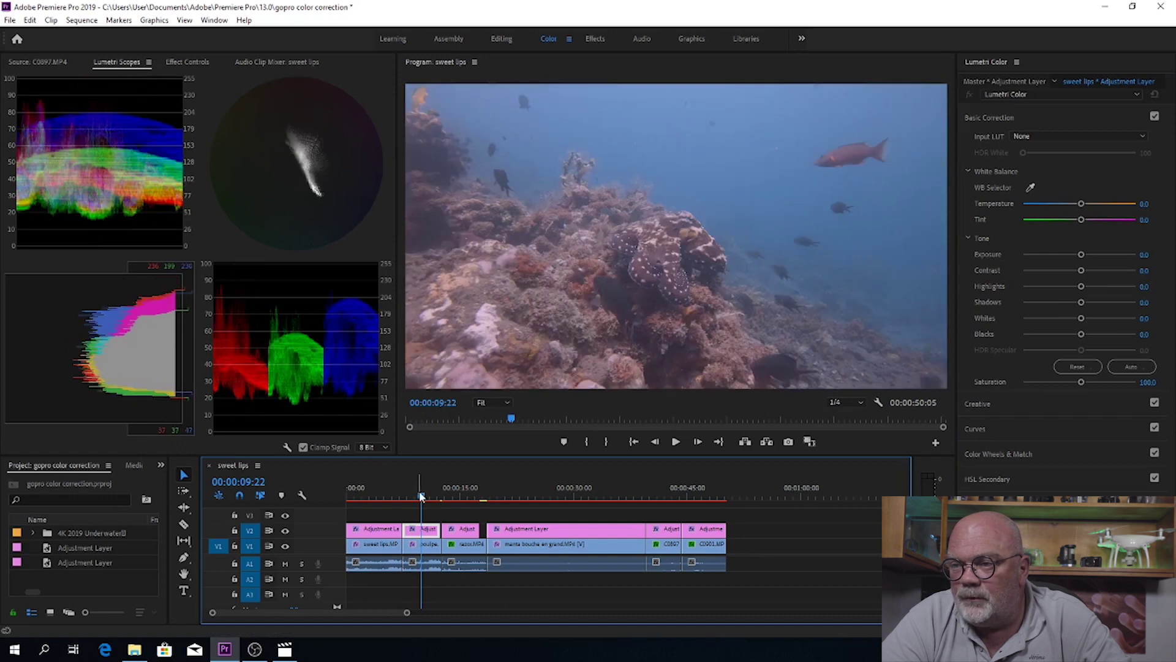
click(459, 485)
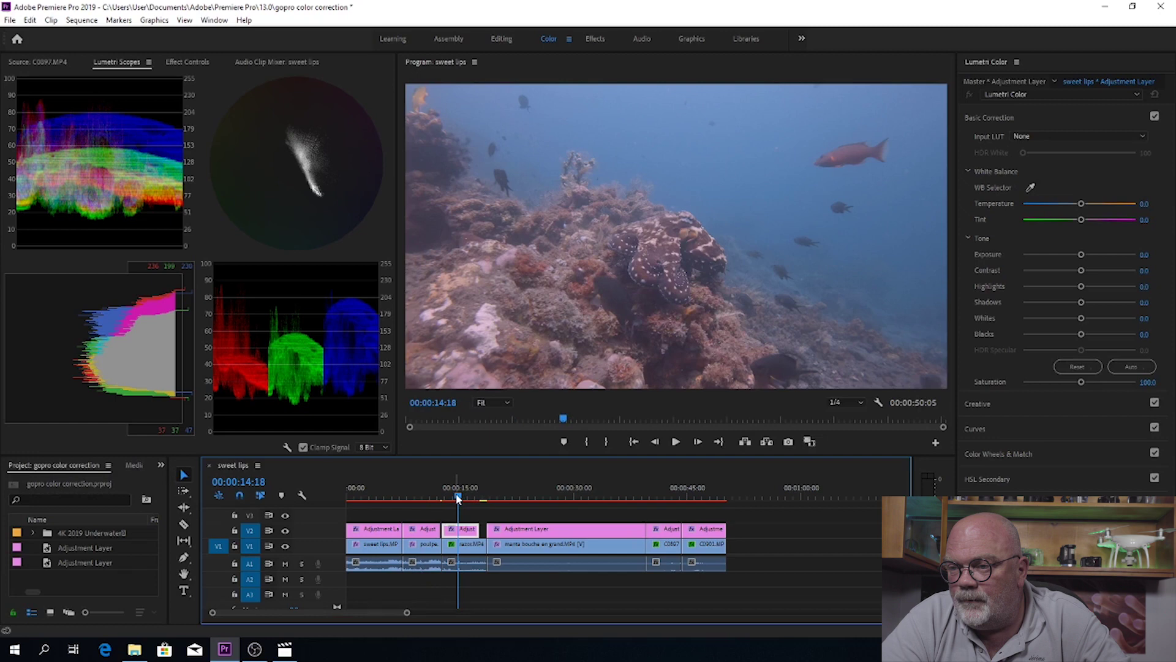
drag(458, 496, 553, 495)
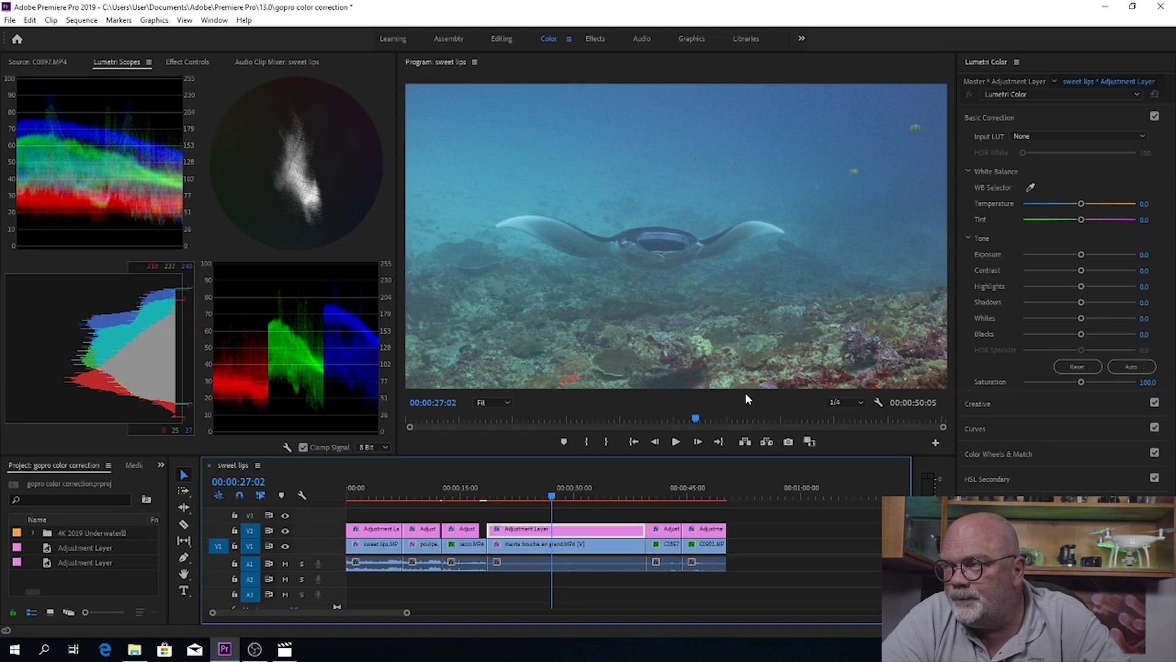
click(665, 494)
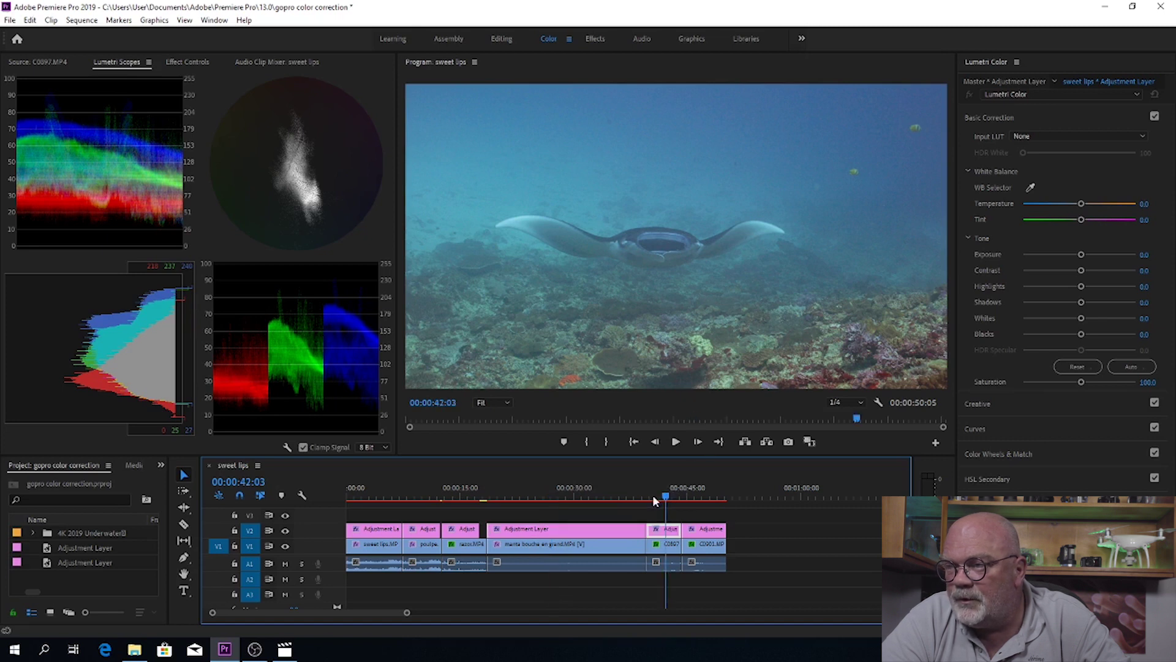
click(516, 491)
click(562, 490)
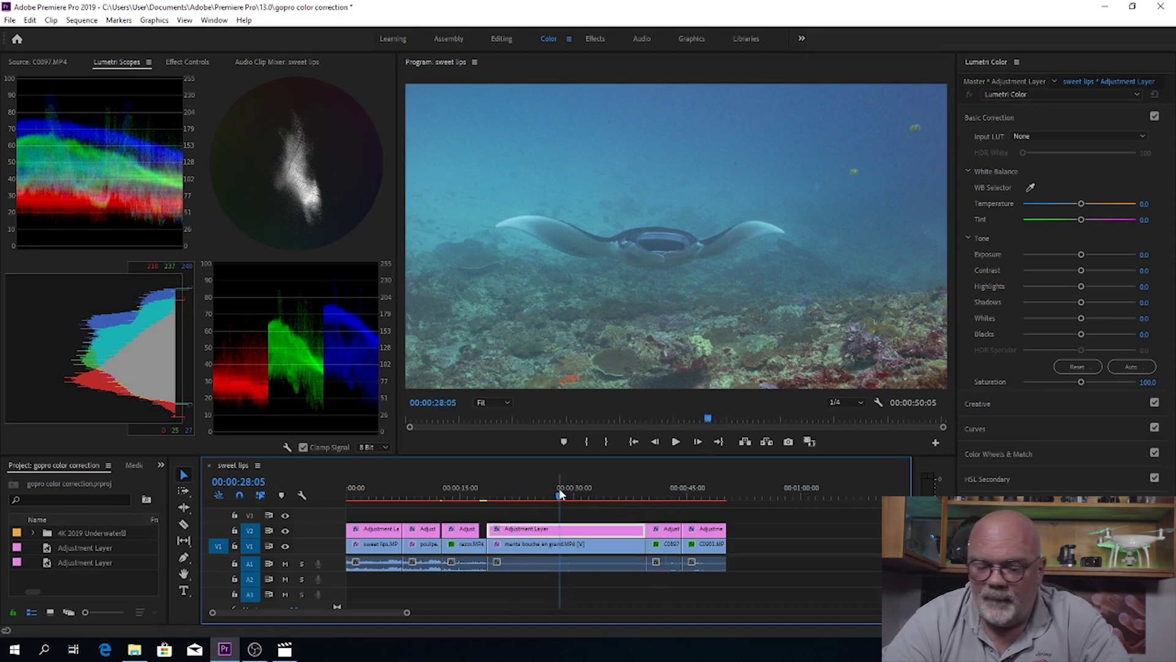
key(space)
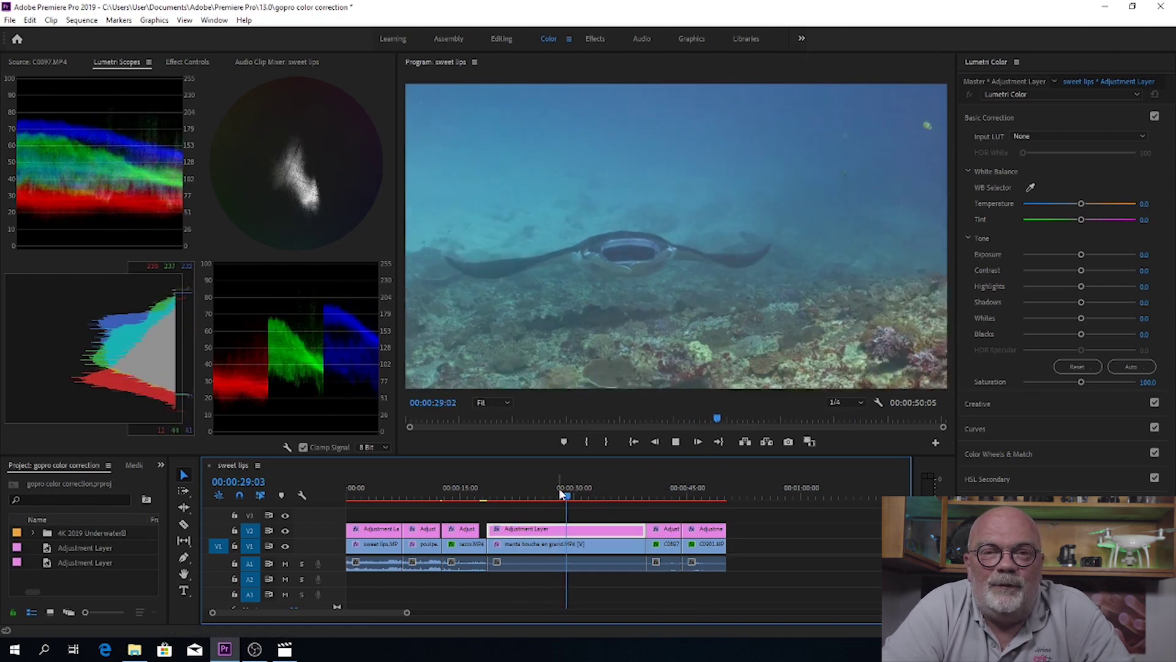